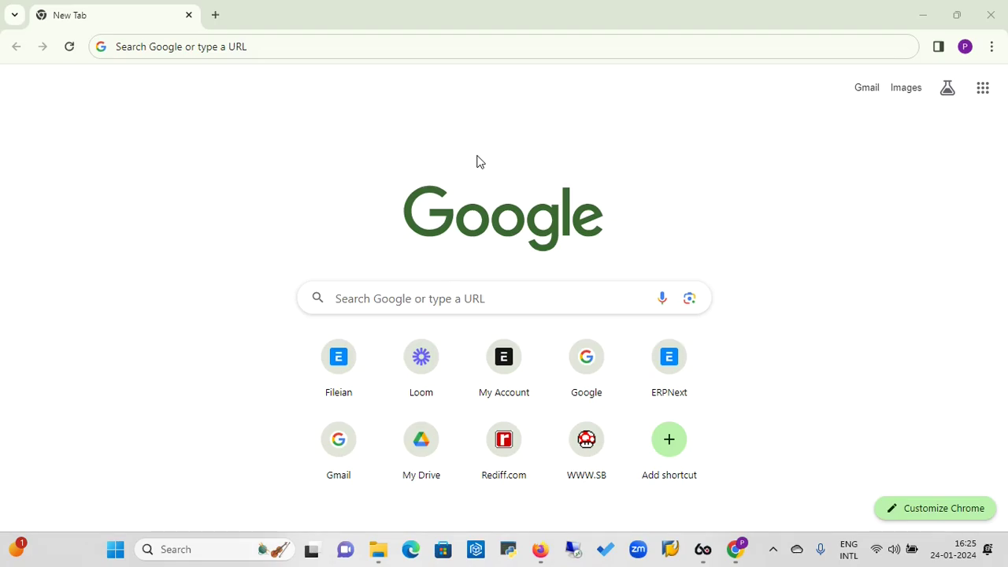
{"action": "left_click", "coordinate": [531, 47]}
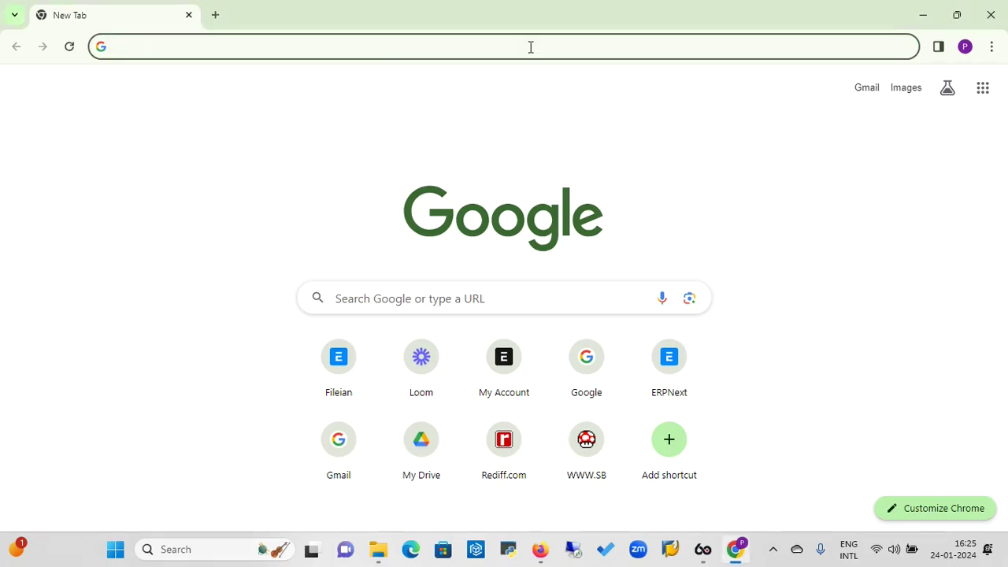
{"action": "type", "text": "https://fileian.frappe.cloud/login"}
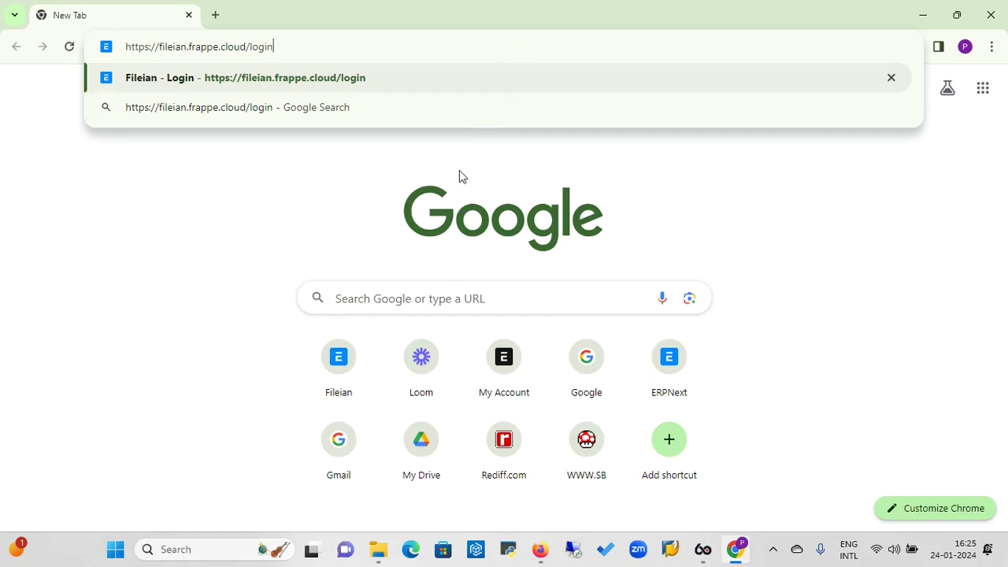
{"action": "key", "text": "Return"}
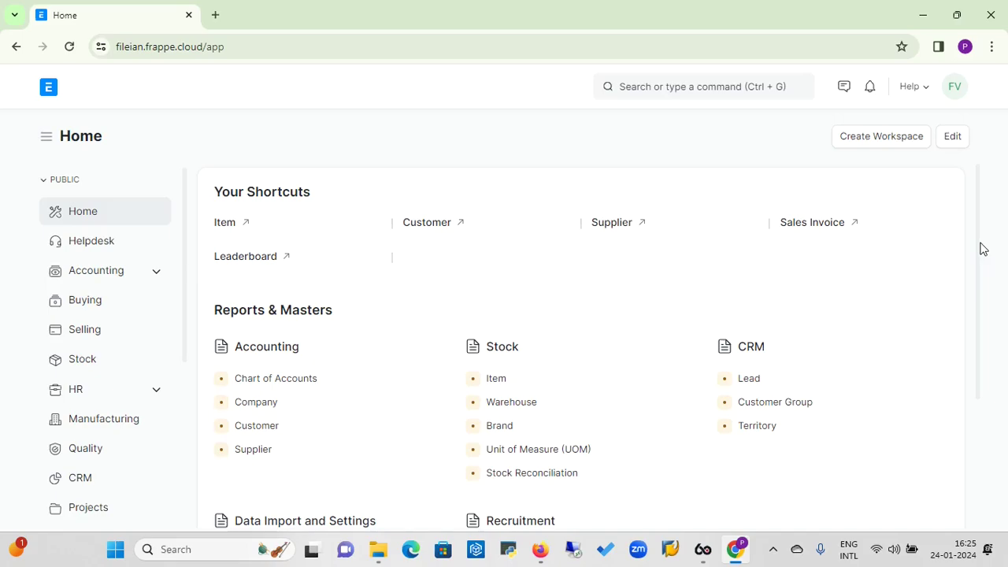
Step: Look over the Home workspace and open the Accounting workspace at its Reports & Masters section
{"action": "left_click_drag", "start_coordinate": [979, 255], "coordinate": [989, 411]}
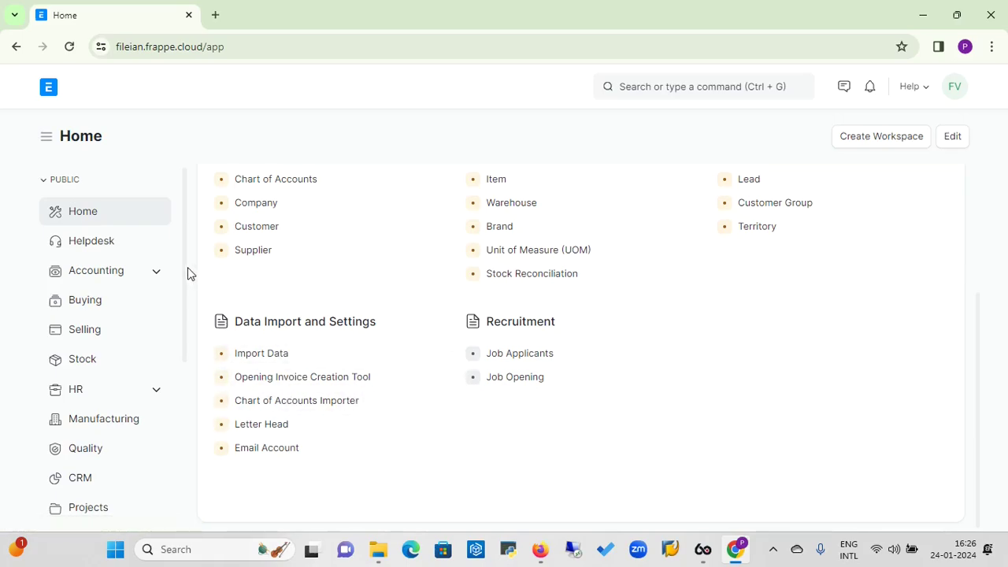
{"action": "mouse_move", "coordinate": [185, 267]}
{"action": "left_mouse_down"}
{"action": "mouse_move", "coordinate": [184, 278]}
{"action": "mouse_move", "coordinate": [186, 248]}
{"action": "left_mouse_up"}
{"action": "double_click", "coordinate": [183, 358]}
{"action": "mouse_move", "coordinate": [181, 348]}
{"action": "left_mouse_down"}
{"action": "mouse_move", "coordinate": [185, 457]}
{"action": "mouse_move", "coordinate": [196, 347]}
{"action": "left_mouse_up"}
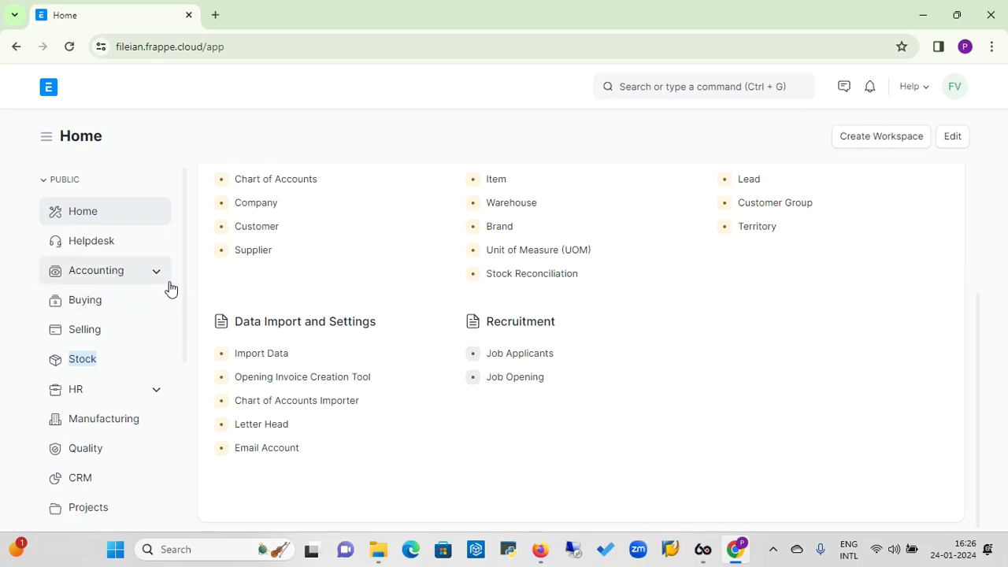
{"action": "left_click", "coordinate": [123, 280]}
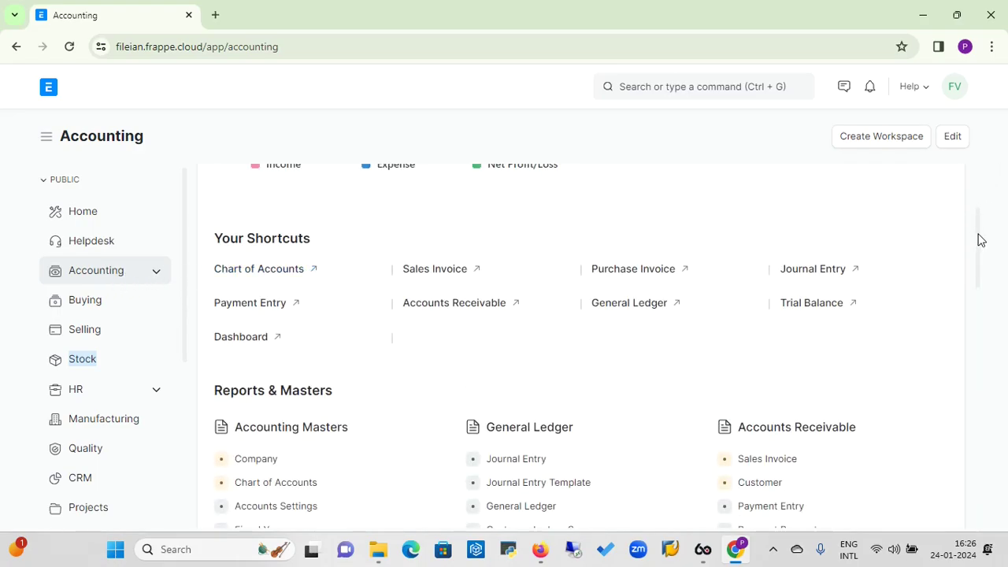
{"action": "left_click_drag", "start_coordinate": [980, 240], "coordinate": [982, 285]}
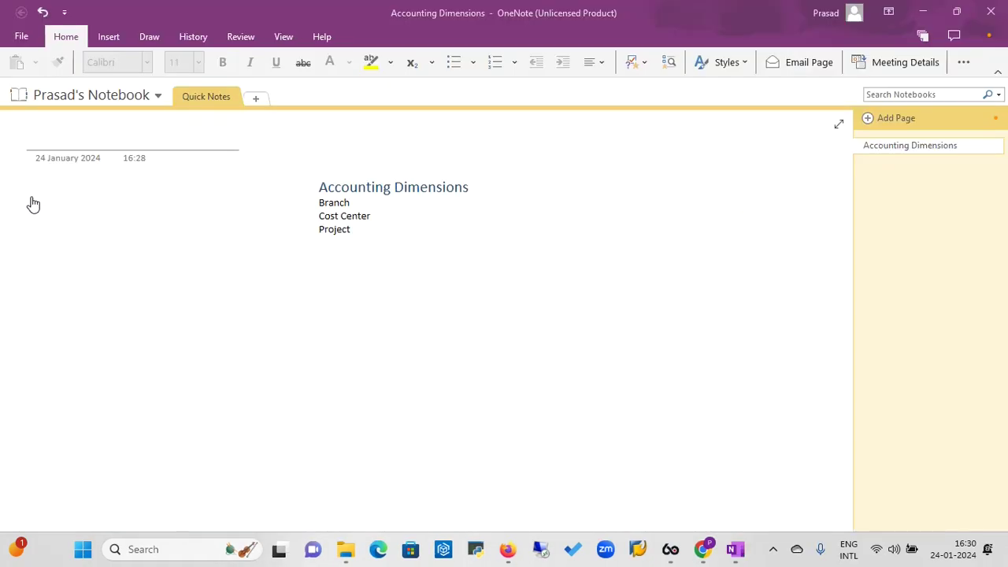
Step: Highlight Branch in the OneNote dimensions list, switch back to ERPNext in the browser and start a new Accounting Dimension
{"action": "double_click", "coordinate": [321, 206]}
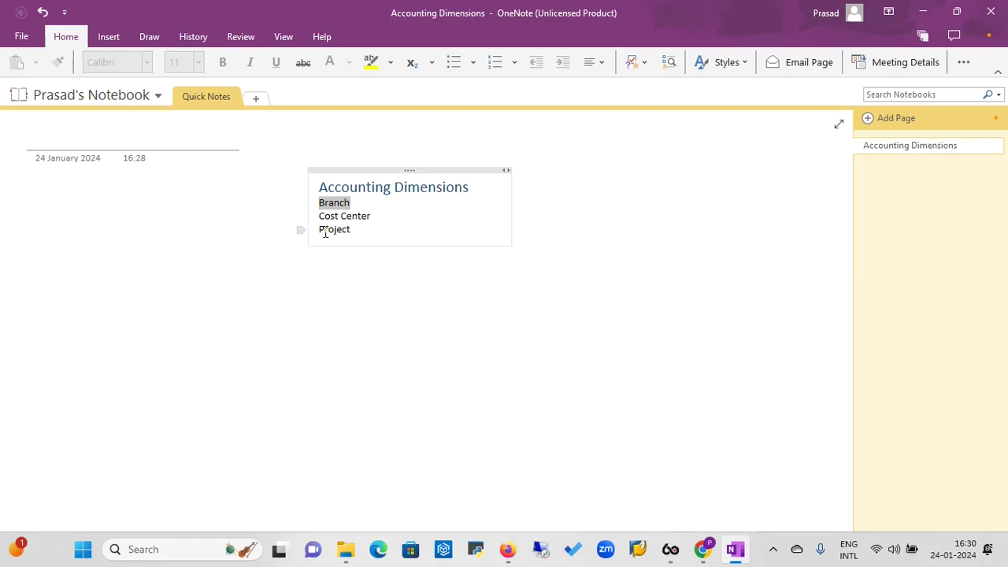
{"action": "left_click", "coordinate": [699, 551]}
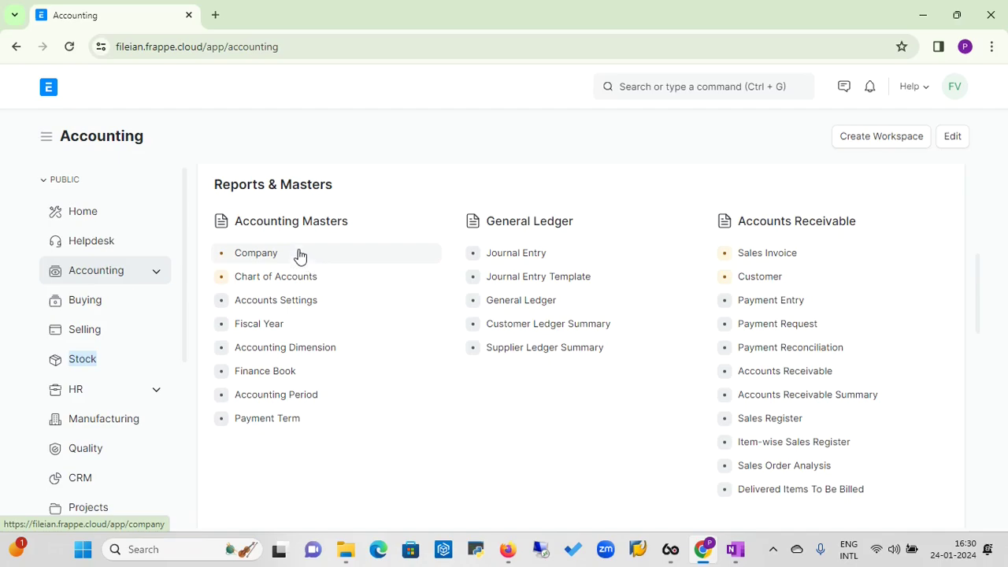
{"action": "left_click", "coordinate": [287, 351]}
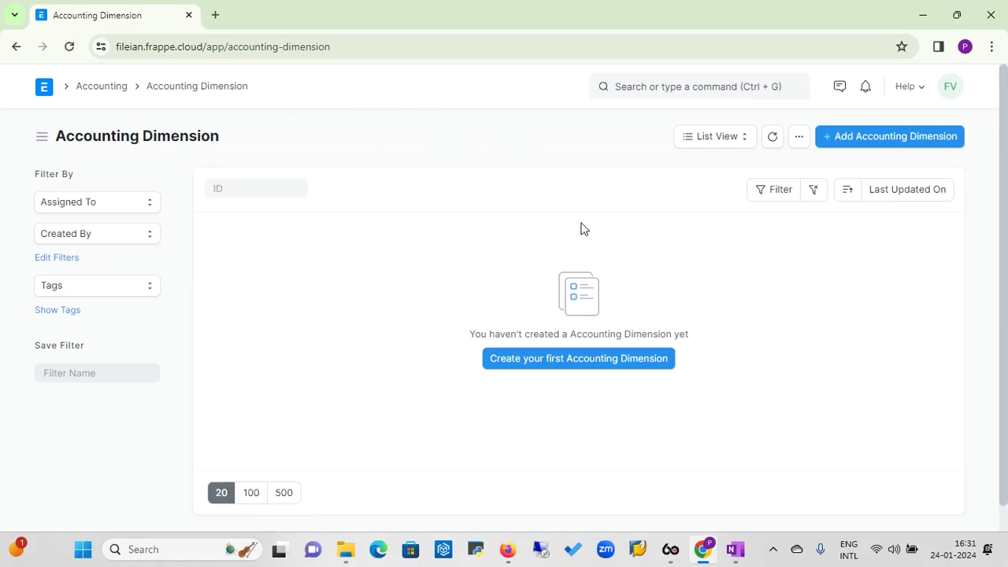
{"action": "left_click", "coordinate": [910, 137]}
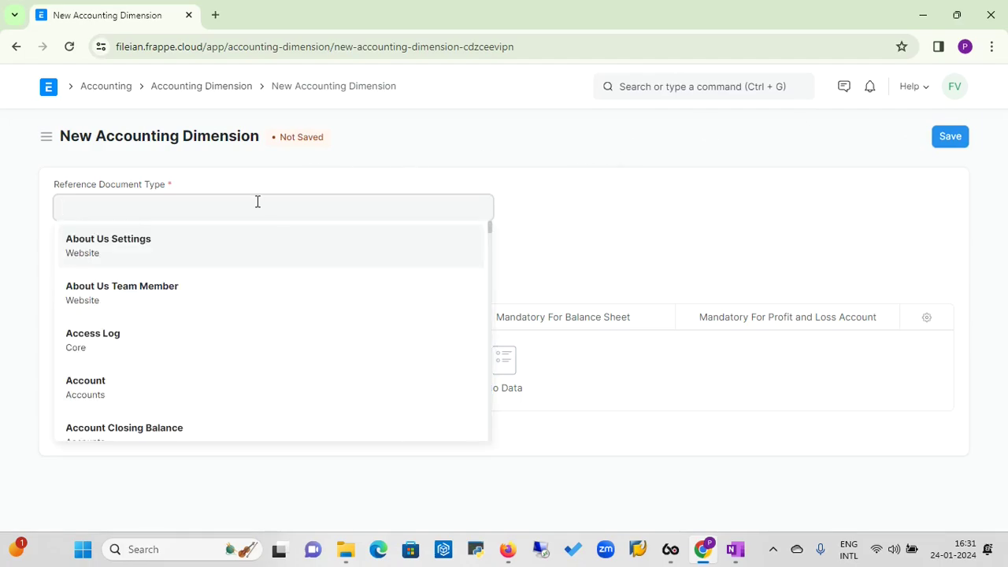
Step: Try to set the new accounting dimension's Reference Document Type to Branch
{"action": "type", "text": "C"}
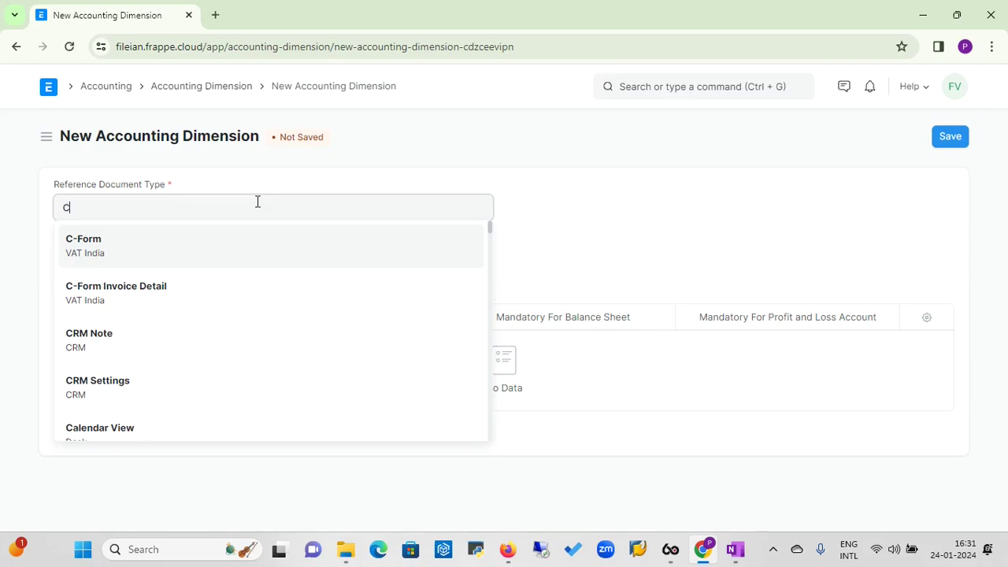
{"action": "key", "text": "BackSpace"}
{"action": "type", "text": "Bran"}
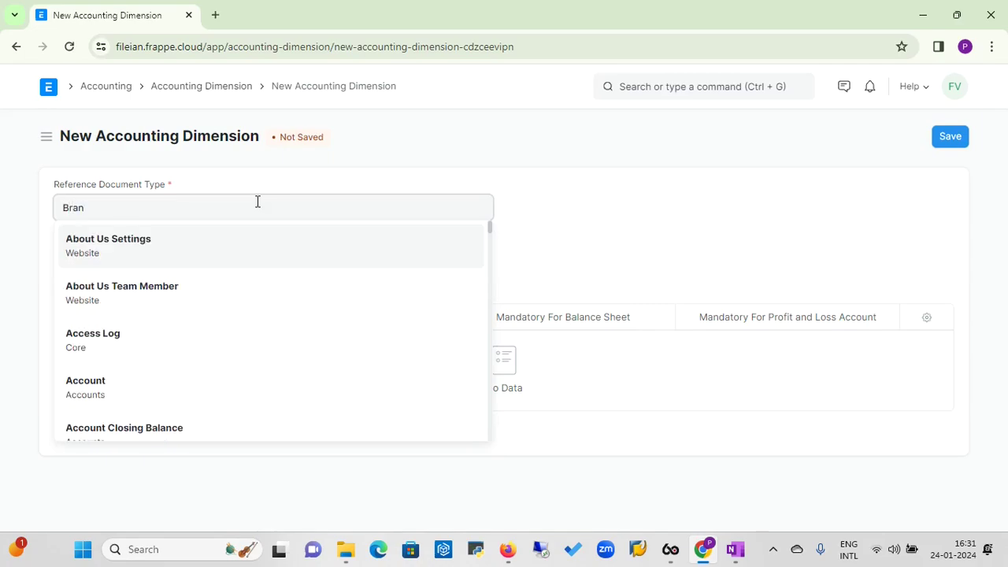
{"action": "type", "text": "ch"}
{"action": "key", "text": "BackSpace"}
{"action": "left_click_drag", "start_coordinate": [489, 234], "coordinate": [476, 361]}
{"action": "key", "text": "BackSpace"}
{"action": "key", "text": "BackSpace"}
{"action": "key", "text": "BackSpace"}
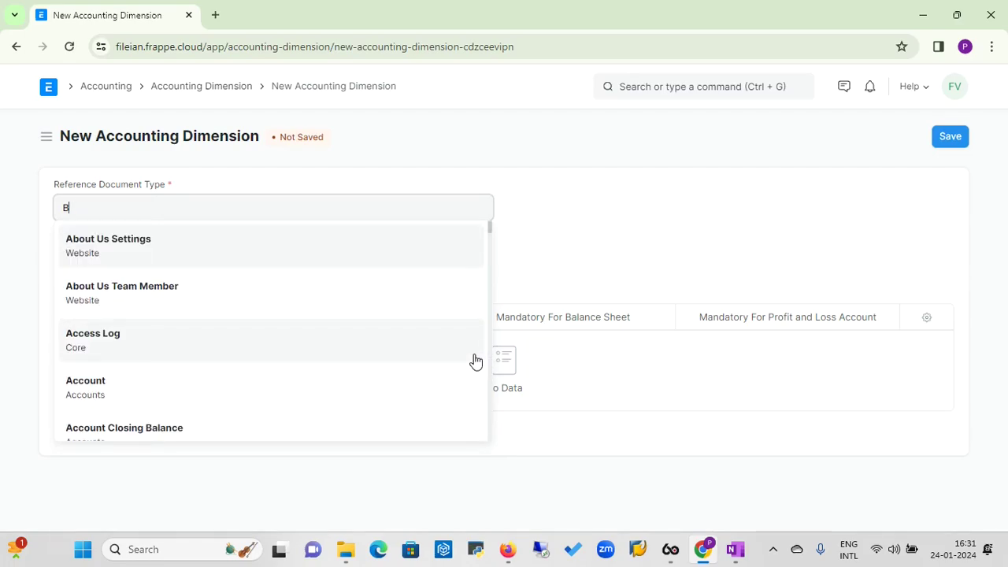
{"action": "left_click", "coordinate": [446, 164]}
{"action": "left_click", "coordinate": [270, 212]}
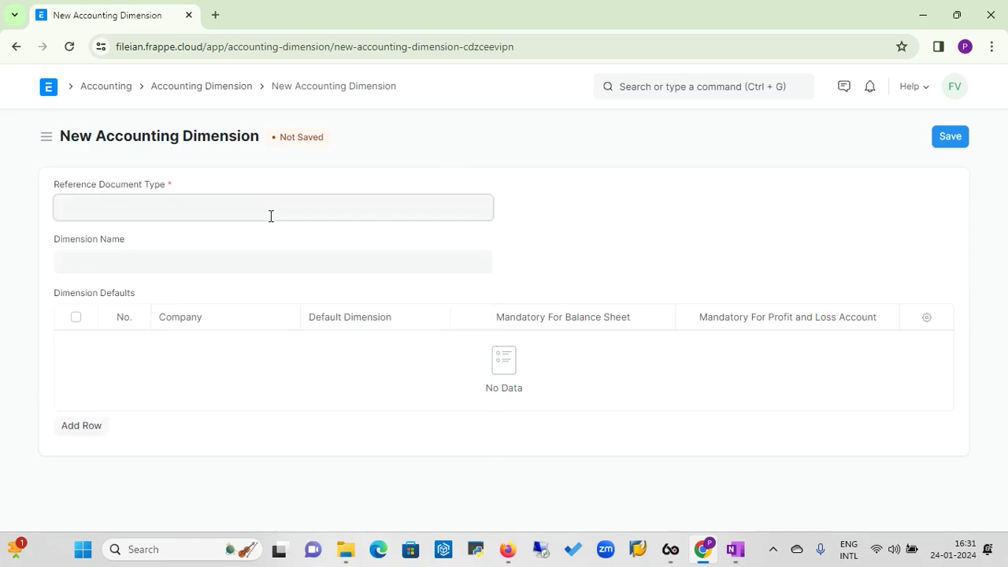
{"action": "type", "text": "B"}
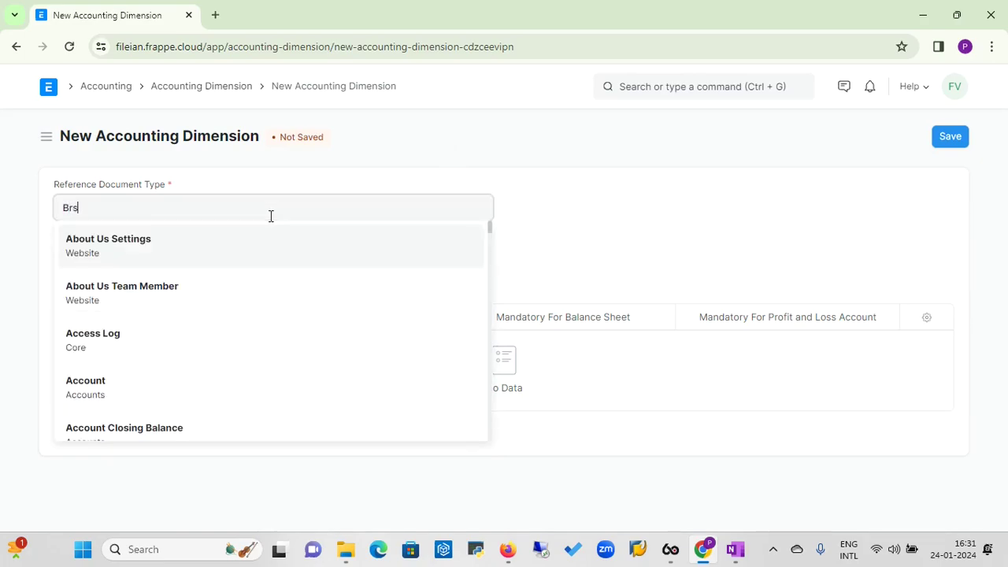
{"action": "type", "text": "ranch"}
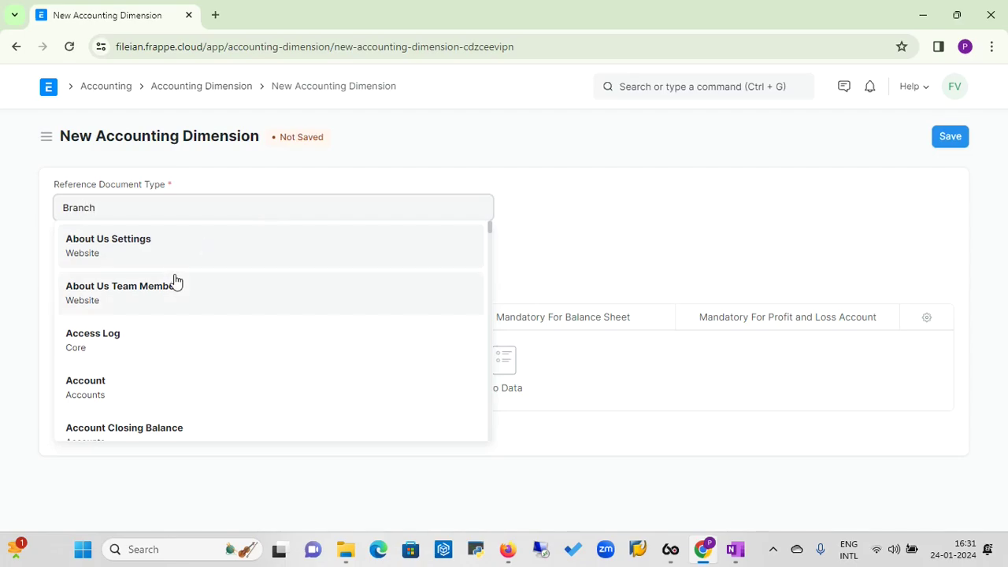
{"action": "left_click", "coordinate": [611, 213]}
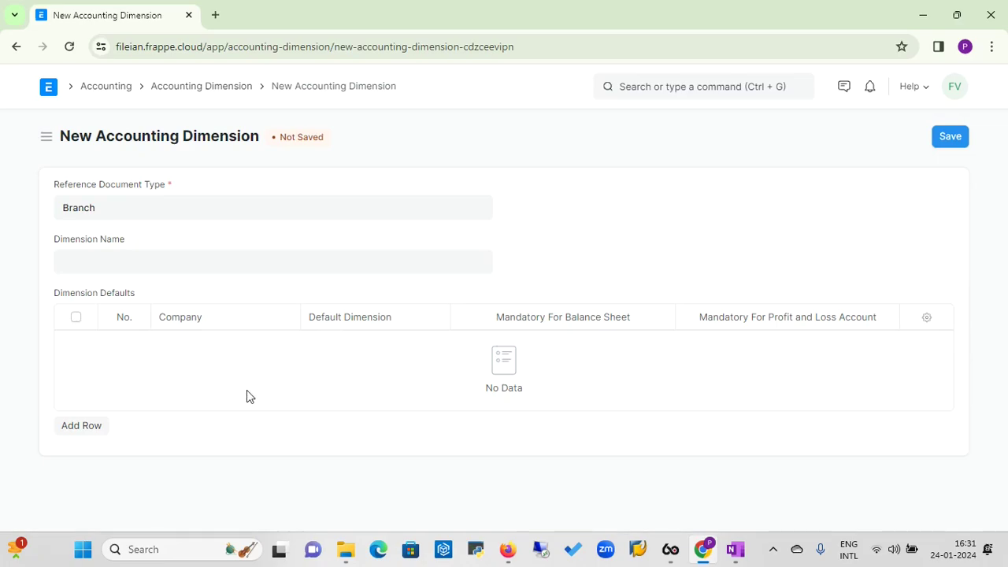
Step: Add a Dimension Defaults row and try to replace its prefilled company
{"action": "left_click", "coordinate": [99, 429]}
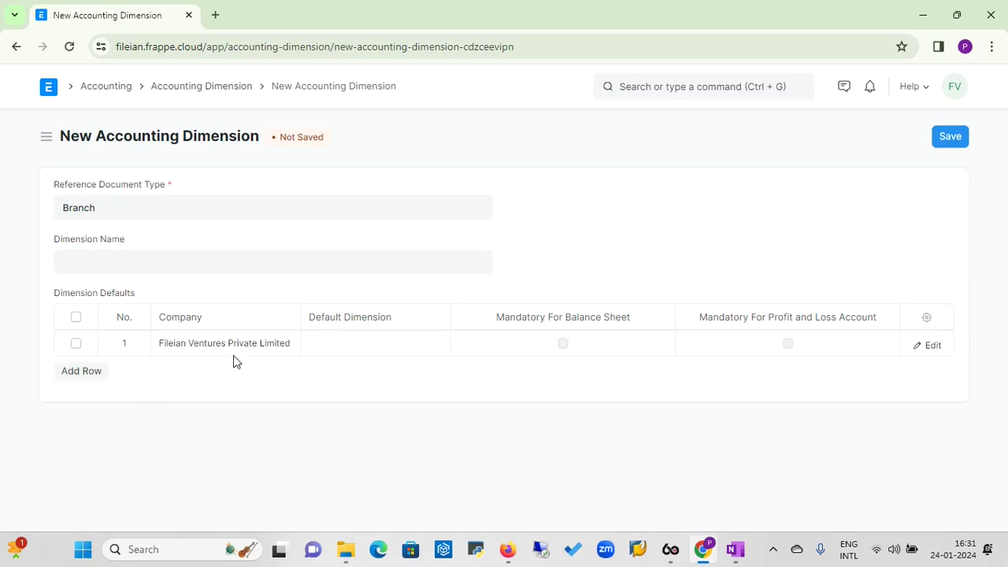
{"action": "left_click", "coordinate": [290, 350]}
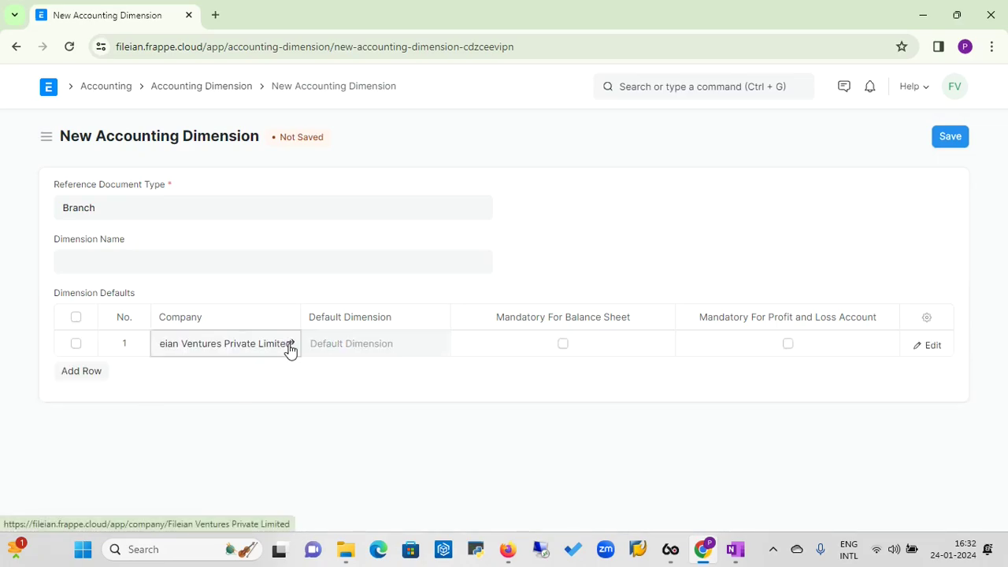
{"action": "key", "text": "BackSpace"}
{"action": "key", "text": "BackSpace"}
{"action": "key", "text": "BackSpace"}
{"action": "key", "text": "BackSpace"}
{"action": "key", "text": "BackSpace"}
{"action": "key", "text": "BackSpace"}
{"action": "key", "text": "BackSpace"}
{"action": "key", "text": "BackSpace"}
{"action": "key", "text": "BackSpace"}
{"action": "key", "text": "BackSpace"}
{"action": "key", "text": "BackSpace"}
{"action": "key", "text": "BackSpace"}
{"action": "key", "text": "BackSpace"}
{"action": "key", "text": "BackSpace"}
{"action": "key", "text": "BackSpace"}
{"action": "key", "text": "BackSpace"}
{"action": "key", "text": "BackSpace"}
{"action": "key", "text": "BackSpace"}
{"action": "key", "text": "BackSpace"}
{"action": "key", "text": "BackSpace"}
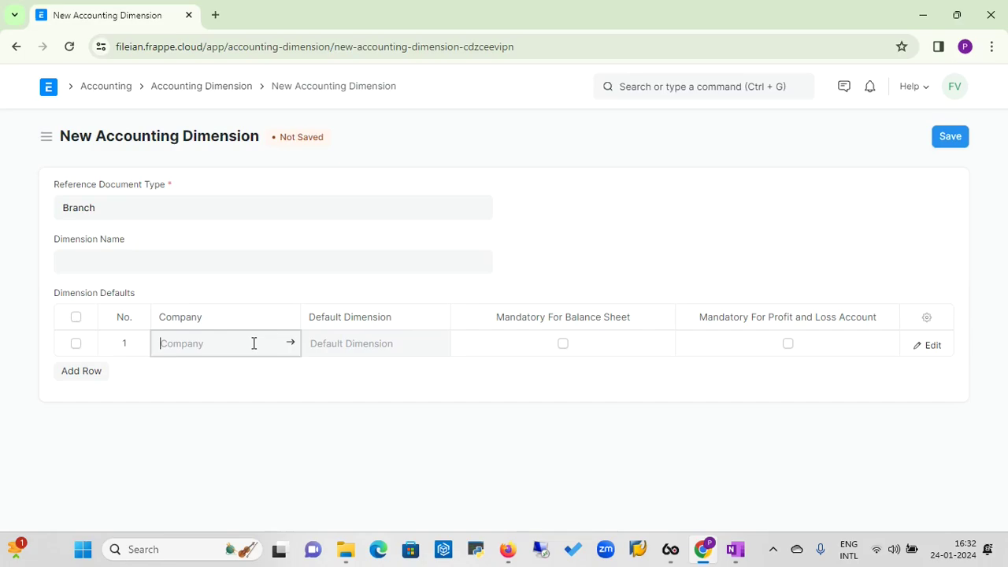
{"action": "type", "text": "E"}
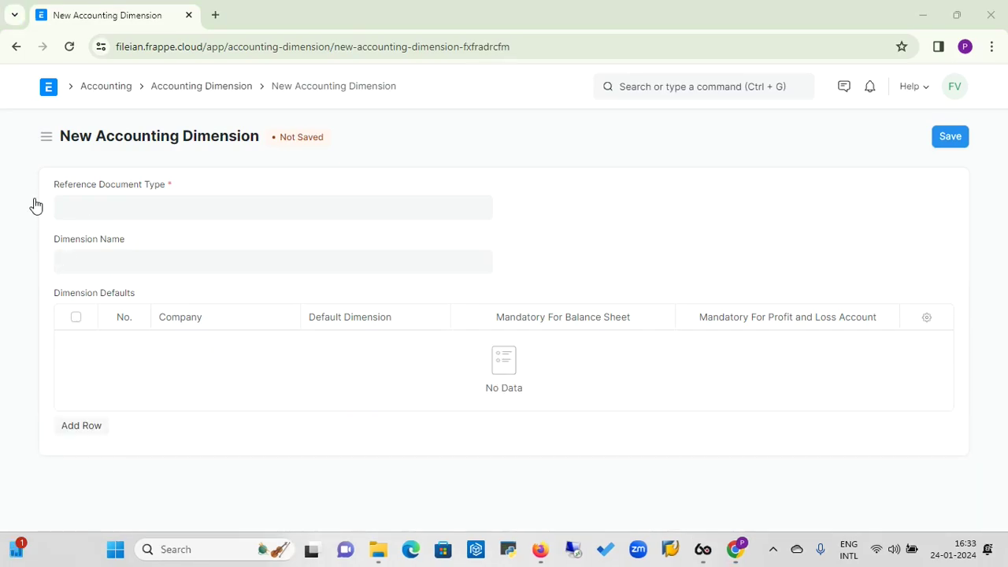
Step: Set the Reference Document Type of the blank accounting dimension form to Branch
{"action": "left_click", "coordinate": [90, 204]}
{"action": "type", "text": "Bra"}
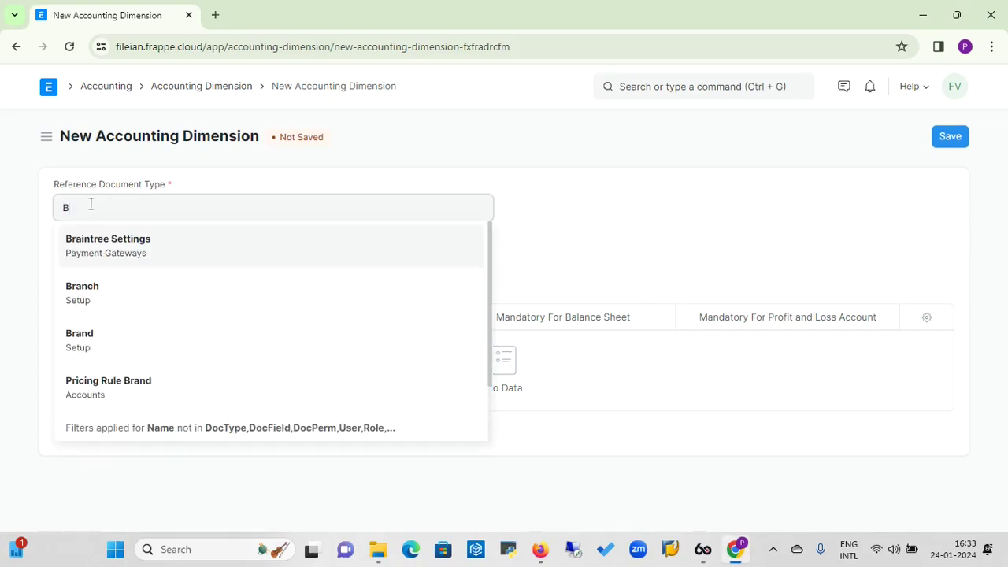
{"action": "left_click", "coordinate": [79, 298]}
Step: Add a Dimension Defaults row and set its company to Electrotech LLP
{"action": "left_click", "coordinate": [81, 425]}
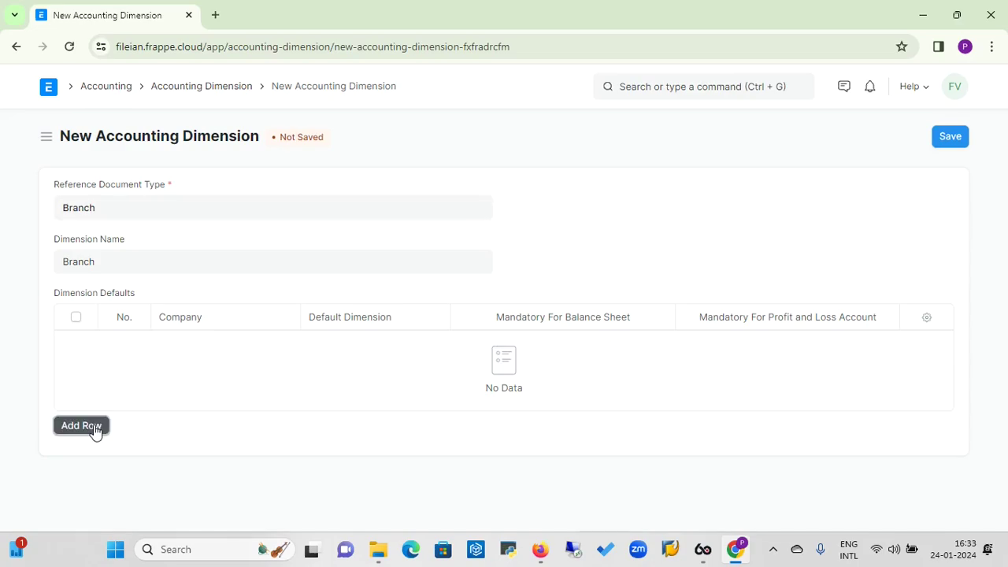
{"action": "left_click", "coordinate": [295, 350]}
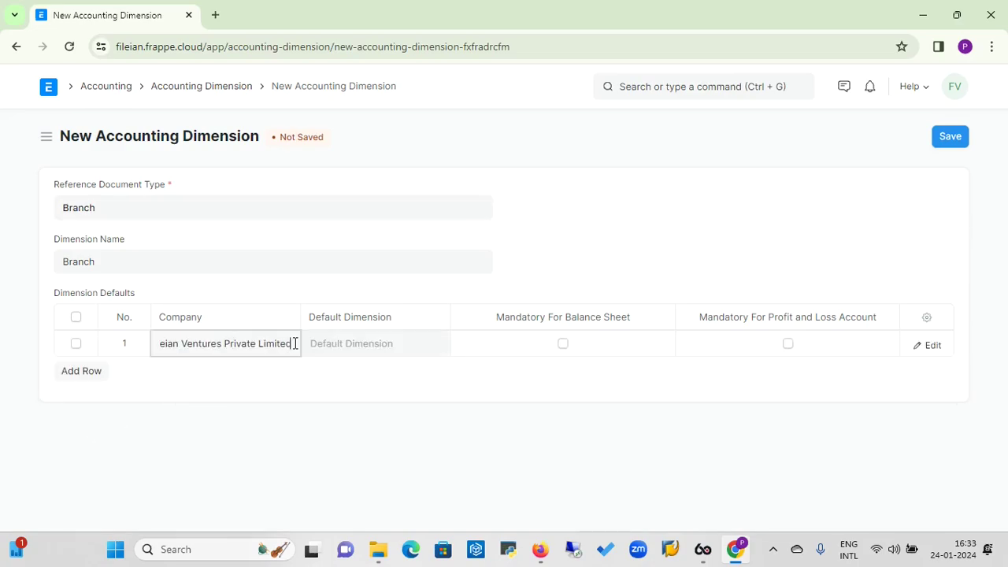
{"action": "key", "text": "BackSpace"}
{"action": "key", "text": "BackSpace"}
{"action": "key", "text": "BackSpace"}
{"action": "key", "text": "BackSpace"}
{"action": "key", "text": "BackSpace"}
{"action": "key", "text": "BackSpace"}
{"action": "key", "text": "BackSpace"}
{"action": "key", "text": "BackSpace"}
{"action": "key", "text": "BackSpace"}
{"action": "key", "text": "BackSpace"}
{"action": "key", "text": "BackSpace"}
{"action": "key", "text": "BackSpace"}
{"action": "key", "text": "BackSpace"}
{"action": "key", "text": "BackSpace"}
{"action": "key", "text": "BackSpace"}
{"action": "key", "text": "BackSpace"}
{"action": "key", "text": "BackSpace"}
{"action": "key", "text": "BackSpace"}
{"action": "key", "text": "BackSpace"}
{"action": "key", "text": "BackSpace"}
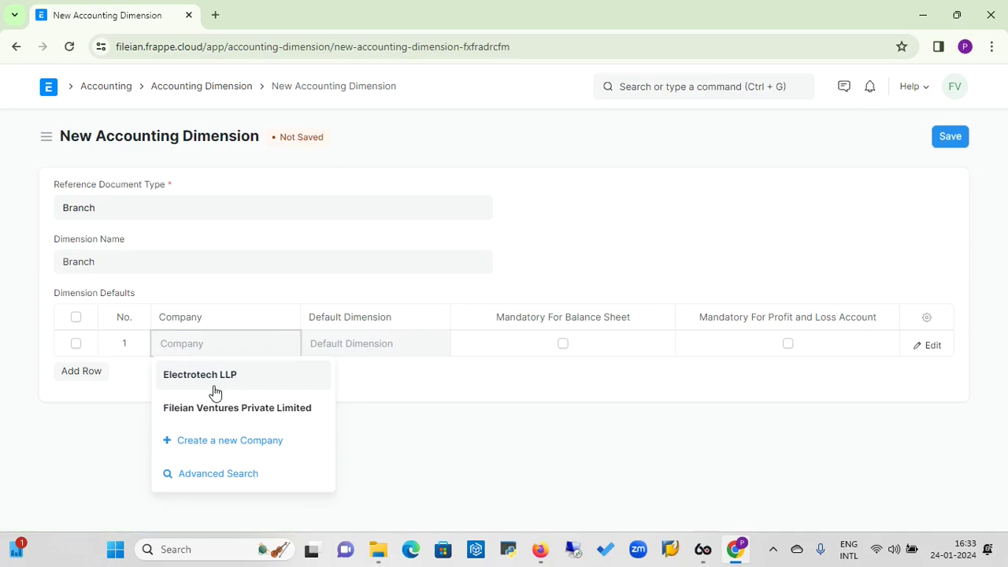
{"action": "left_click", "coordinate": [210, 385]}
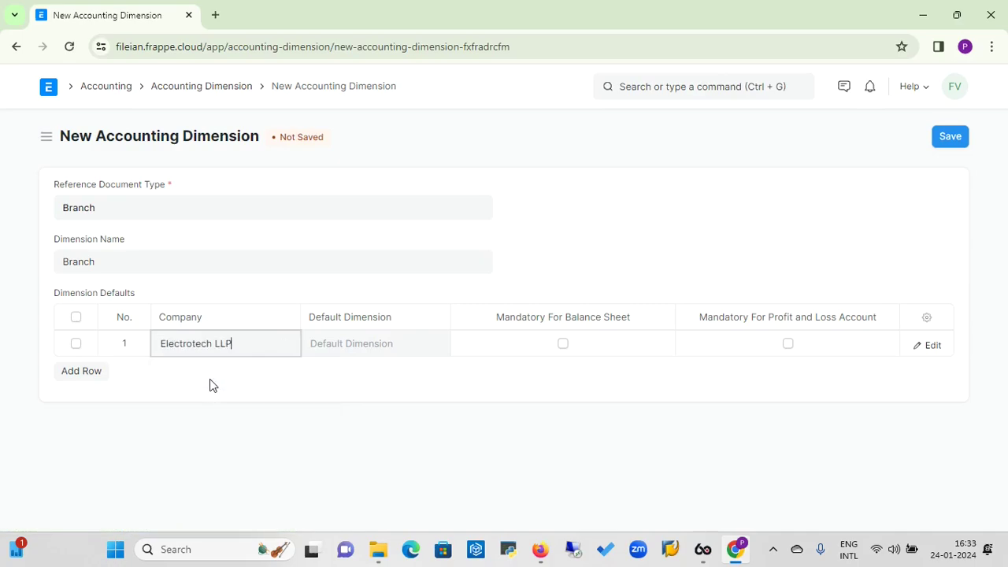
Step: Set the row's default dimension to Mumbai, make it mandatory for Balance Sheet and for Profit and Loss Account, and save the dimension
{"action": "left_click", "coordinate": [357, 338]}
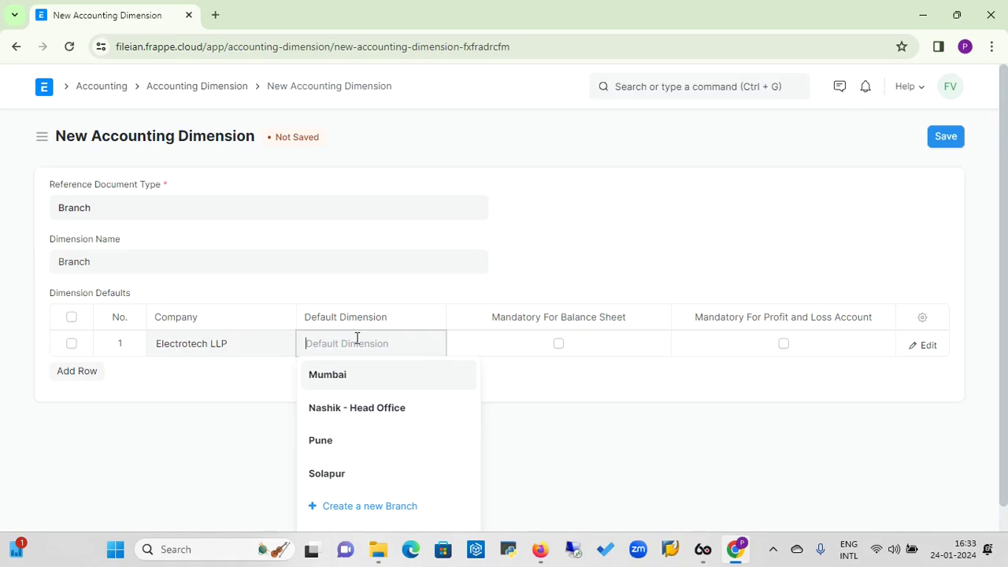
{"action": "left_click", "coordinate": [334, 376]}
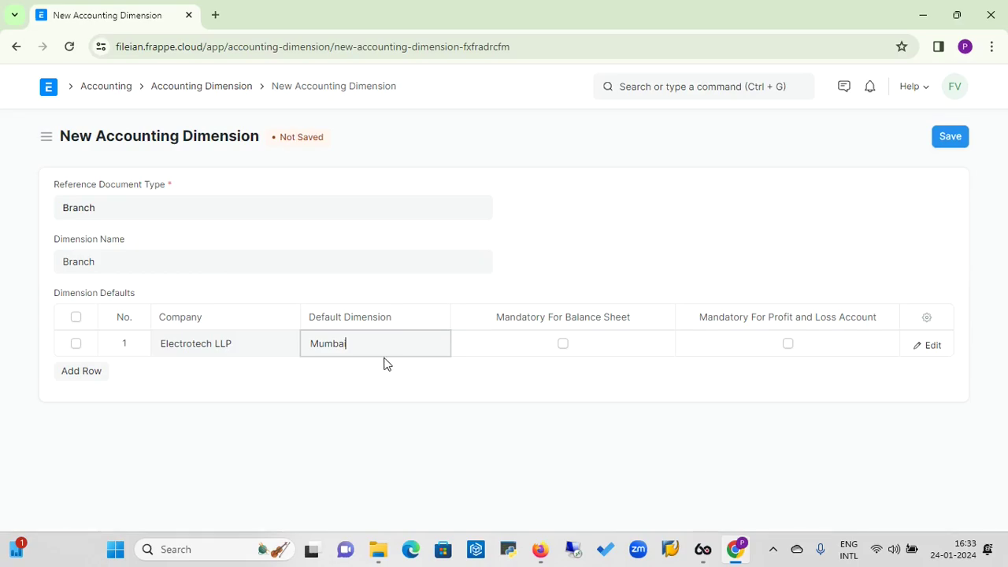
{"action": "left_click", "coordinate": [564, 345]}
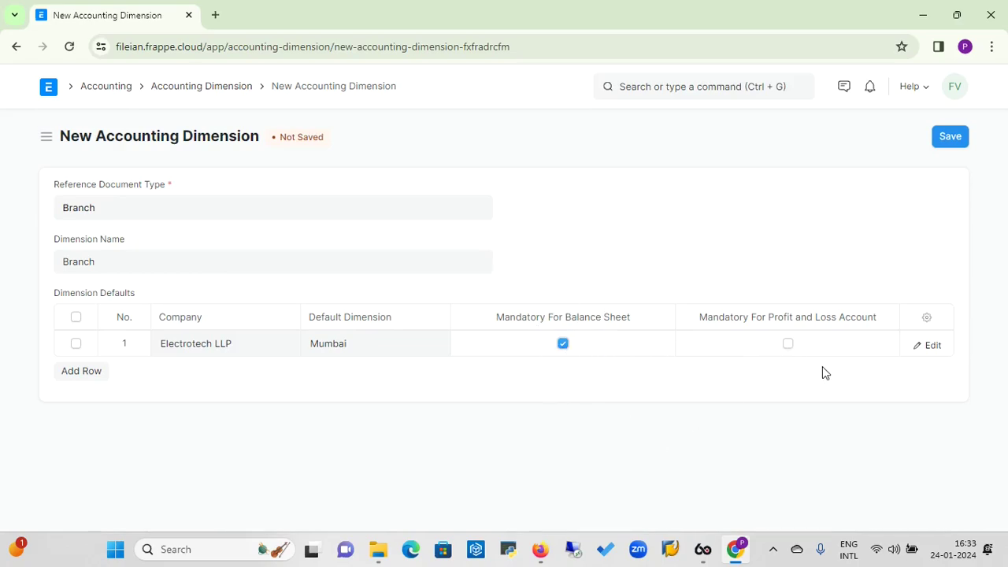
{"action": "left_click", "coordinate": [787, 344]}
{"action": "left_click", "coordinate": [952, 137]}
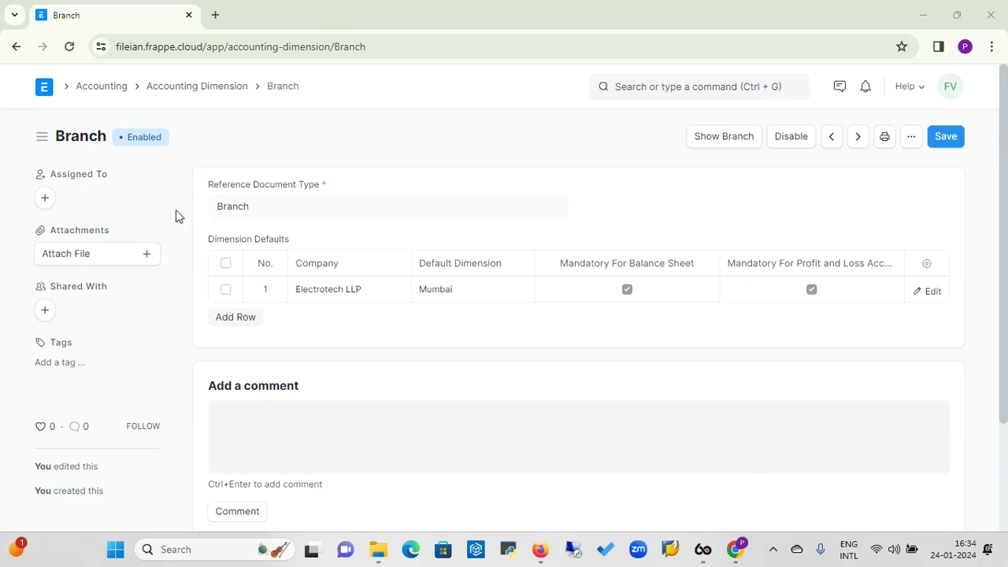
Step: Leave the Branch dimension for the Accounting workspace and open the Cost Center list
{"action": "left_click", "coordinate": [121, 92]}
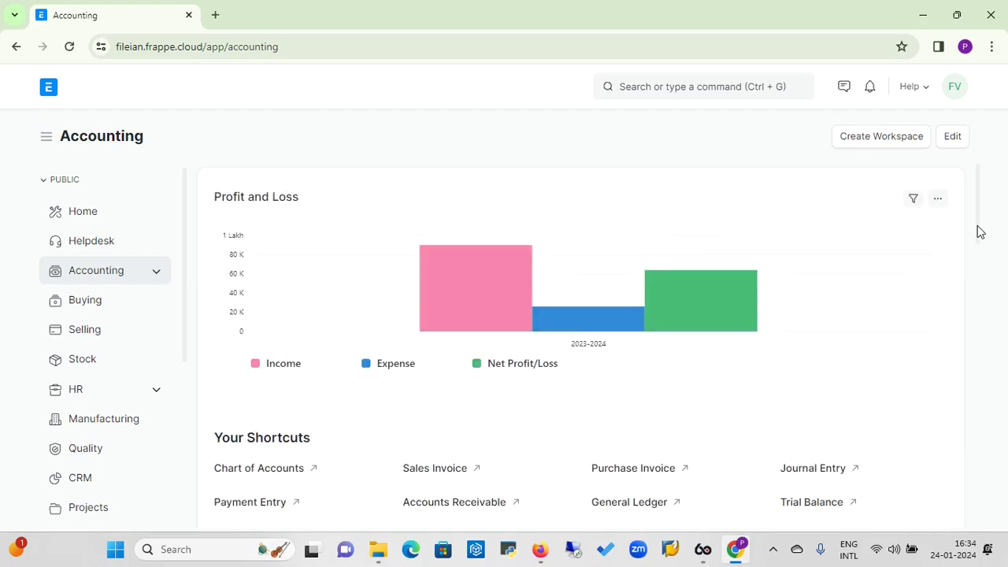
{"action": "right_click", "coordinate": [986, 259]}
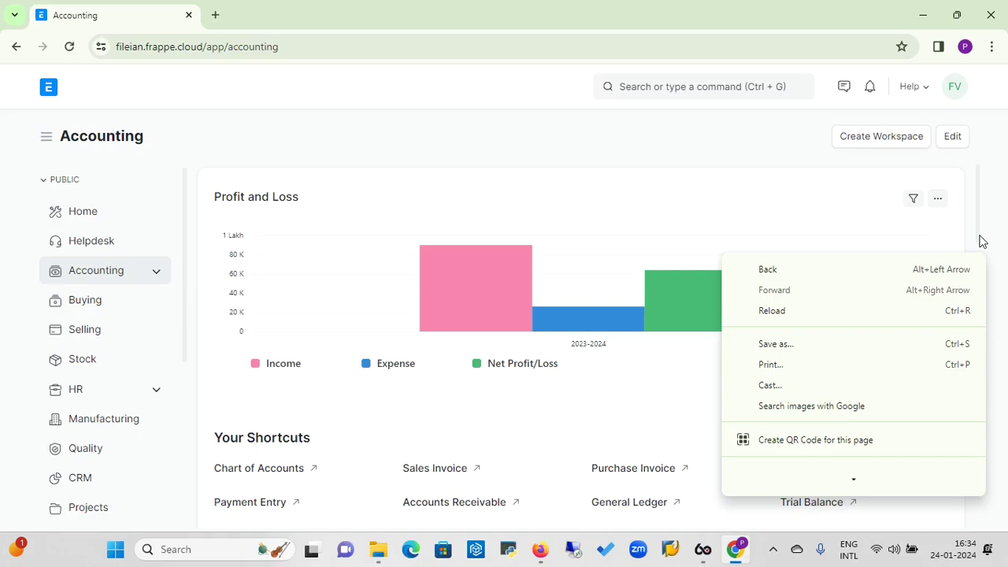
{"action": "left_click_drag", "start_coordinate": [981, 244], "coordinate": [983, 325]}
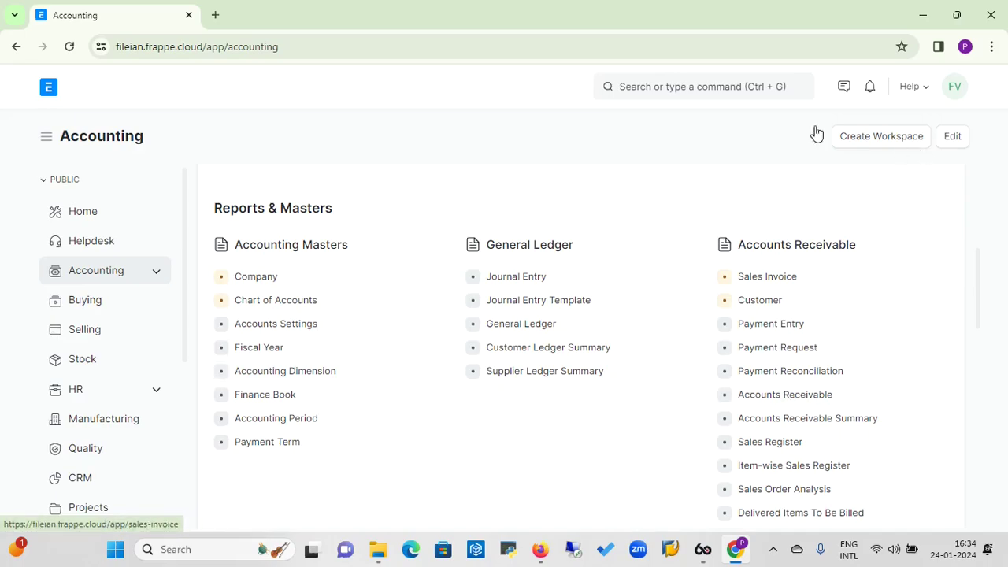
{"action": "left_click", "coordinate": [686, 81]}
{"action": "type", "text": "cost"}
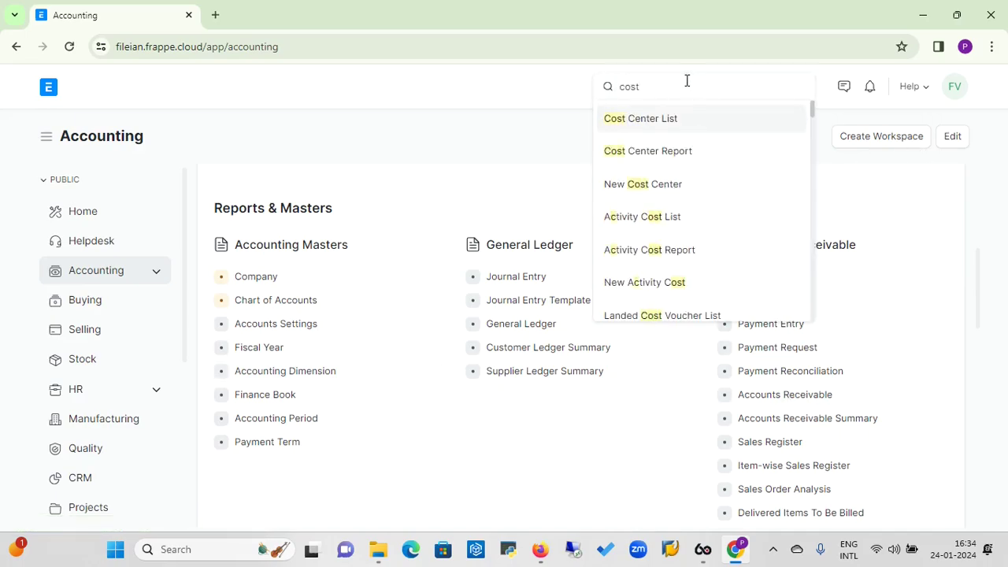
{"action": "left_click", "coordinate": [645, 120]}
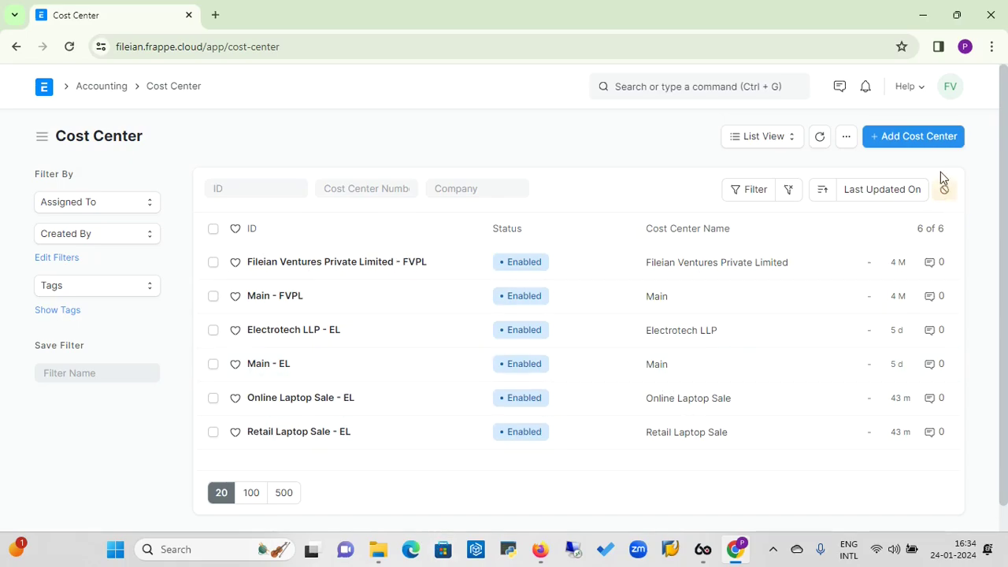
Step: Fill in a new cost center named Online Server Sale for company Electrotech LLP, with Electrotech LLP - EL as its parent cost center
{"action": "left_click", "coordinate": [932, 147]}
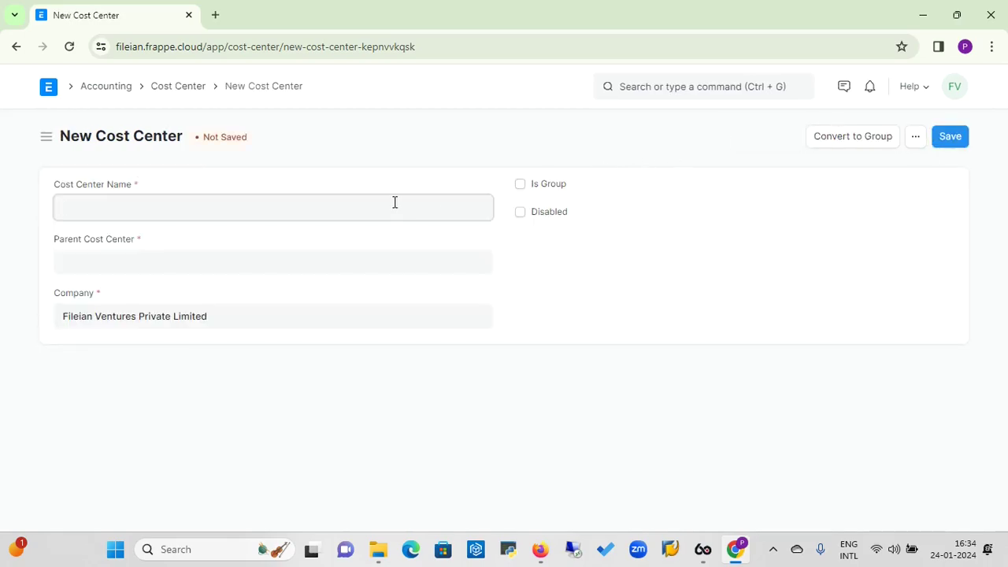
{"action": "type", "text": "Online DEesktServer Sale"}
{"action": "left_click", "coordinate": [199, 272]}
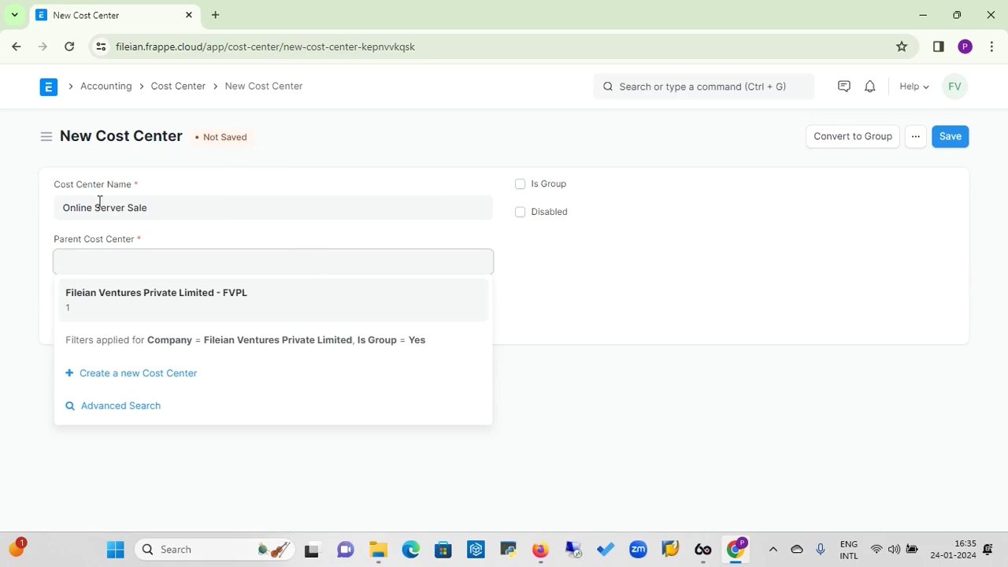
{"action": "left_click", "coordinate": [31, 198]}
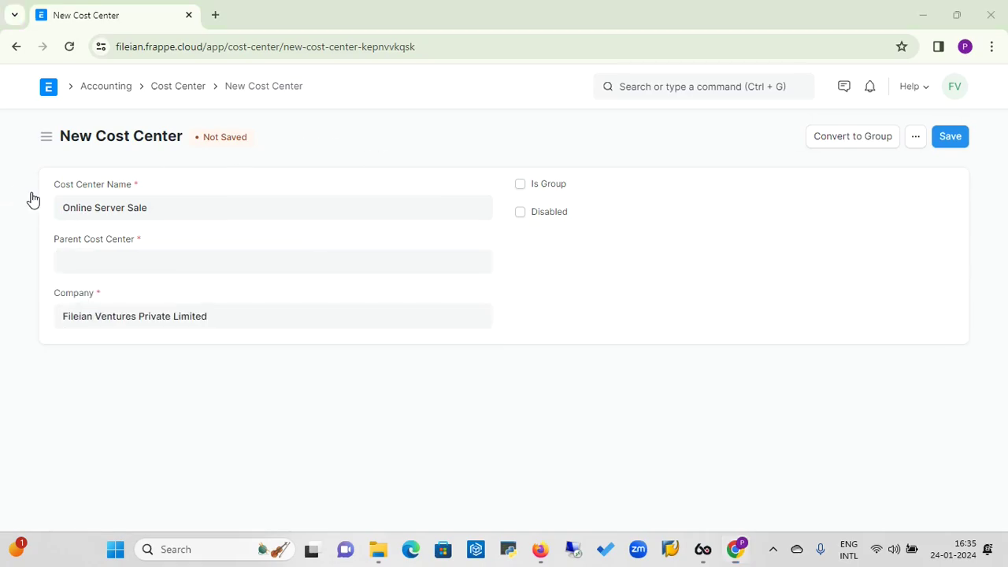
{"action": "left_click", "coordinate": [181, 256]}
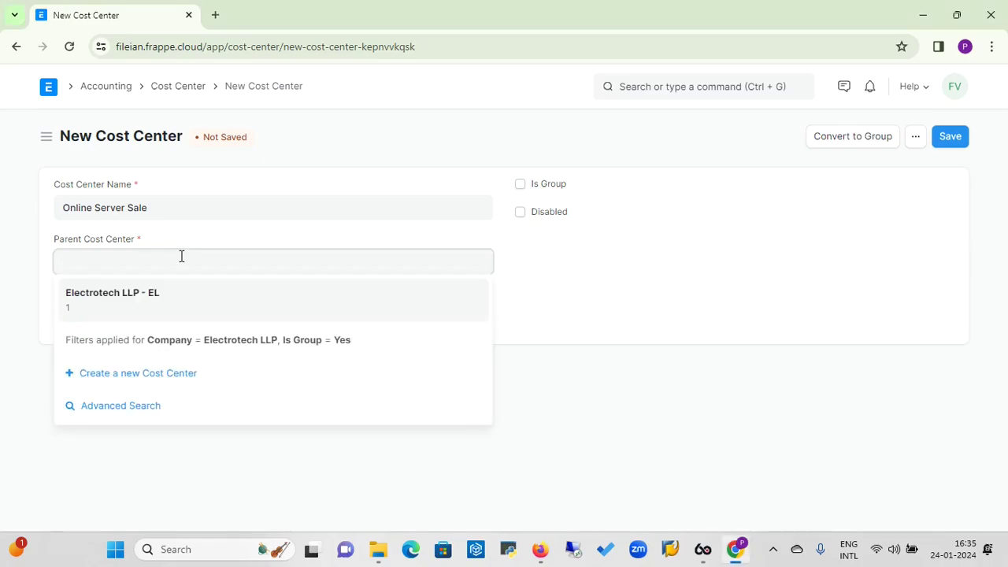
{"action": "left_click", "coordinate": [135, 303]}
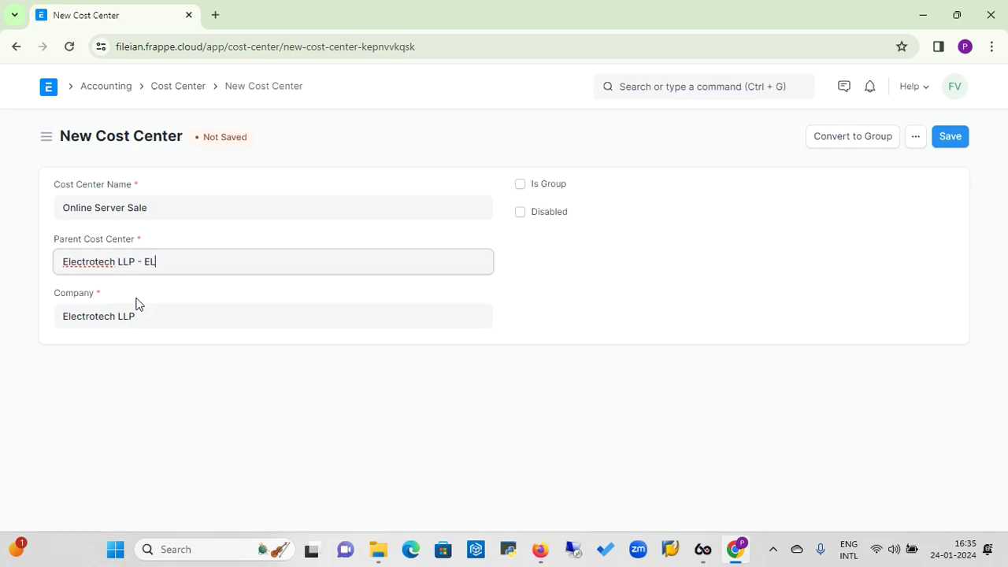
Step: Try to replace the parent cost center of Online Server Sale with Main
{"action": "key", "text": "BackSpace"}
{"action": "key", "text": "BackSpace"}
{"action": "key", "text": "BackSpace"}
{"action": "key", "text": "BackSpace"}
{"action": "key", "text": "BackSpace"}
{"action": "key", "text": "BackSpace"}
{"action": "key", "text": "BackSpace"}
{"action": "key", "text": "BackSpace"}
{"action": "key", "text": "BackSpace"}
{"action": "key", "text": "BackSpace"}
{"action": "key", "text": "BackSpace"}
{"action": "key", "text": "BackSpace"}
{"action": "key", "text": "BackSpace"}
{"action": "key", "text": "BackSpace"}
{"action": "key", "text": "BackSpace"}
{"action": "key", "text": "BackSpace"}
{"action": "key", "text": "BackSpace"}
{"action": "key", "text": "BackSpace"}
{"action": "key", "text": "BackSpace"}
{"action": "key", "text": "BackSpace"}
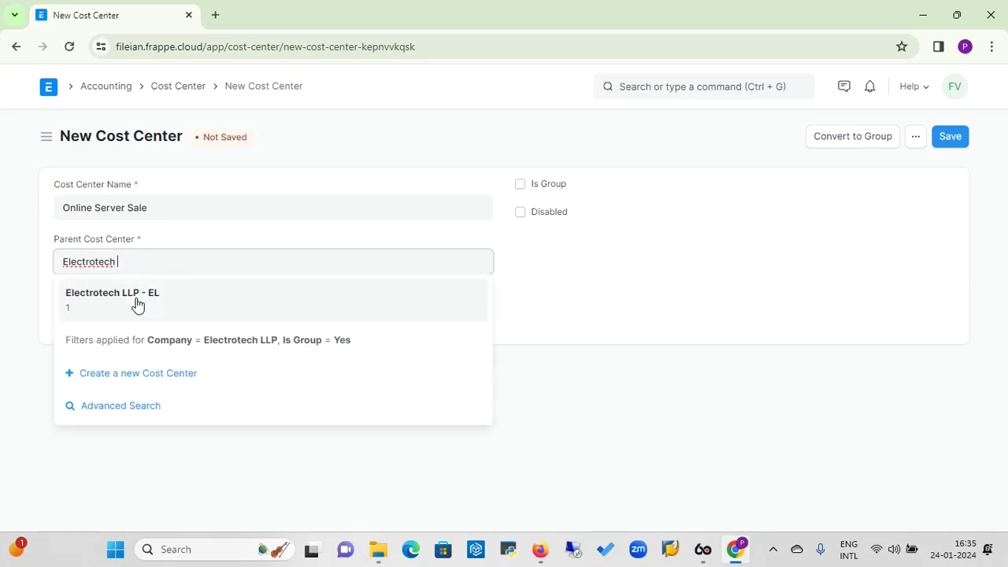
{"action": "type", "text": "Mai"}
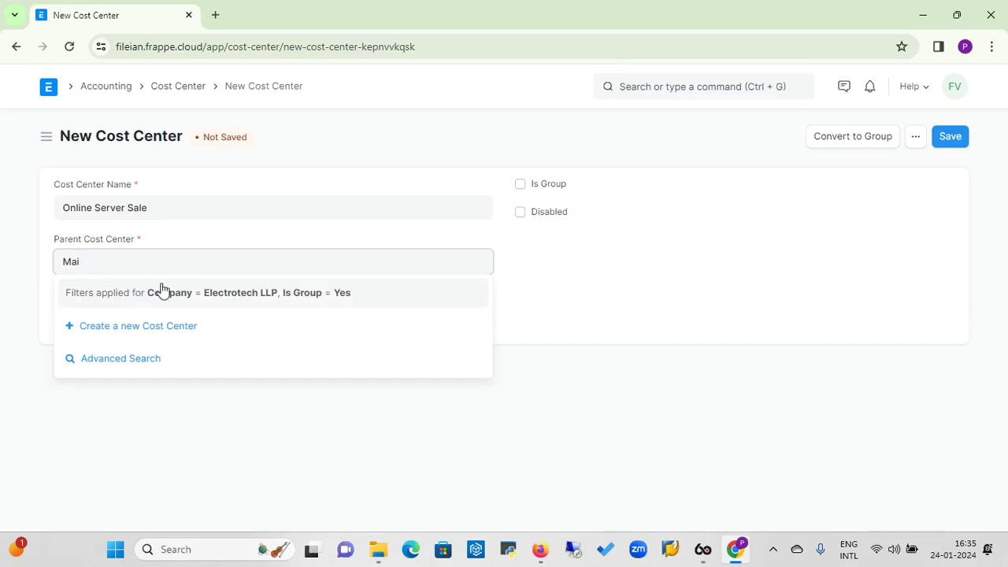
{"action": "key", "text": "BackSpace"}
{"action": "key", "text": "BackSpace"}
{"action": "key", "text": "BackSpace"}
Step: Choose Electrotech LLP - EL again as the parent cost center and save Online Server Sale
{"action": "left_click", "coordinate": [129, 293]}
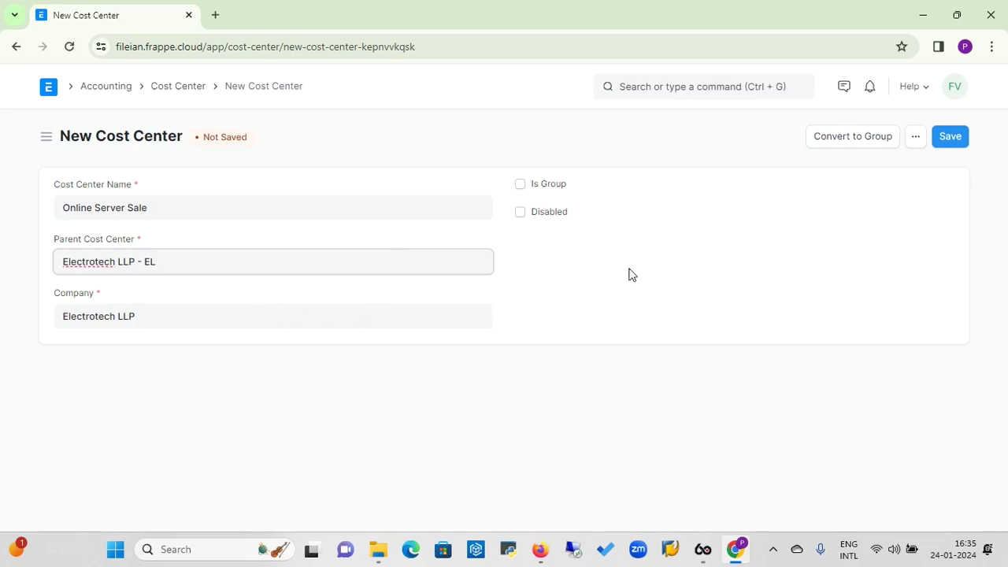
{"action": "left_click", "coordinate": [951, 137]}
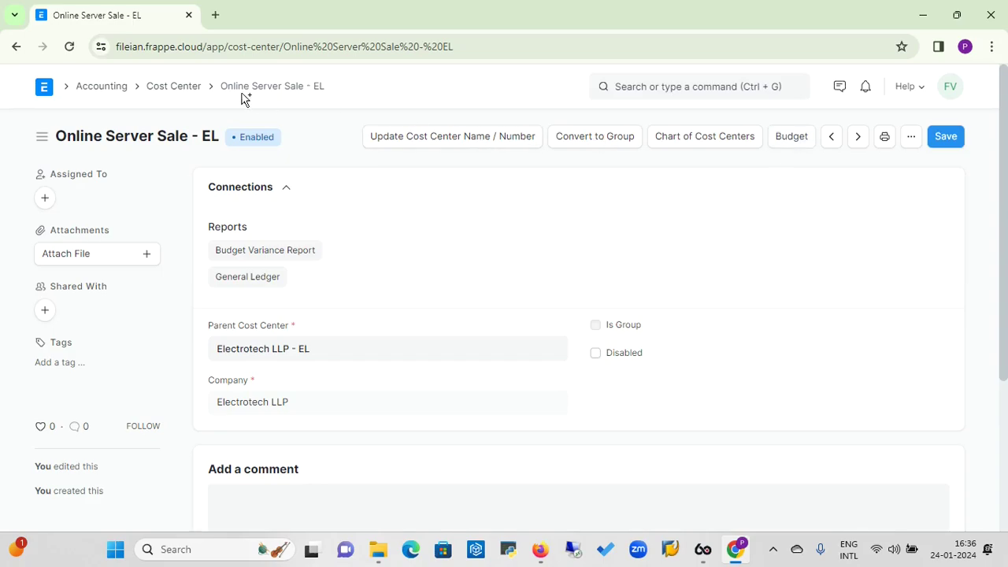
Step: Return to the Cost Center list and start another cost center named Retail Server Sale
{"action": "left_click", "coordinate": [189, 93]}
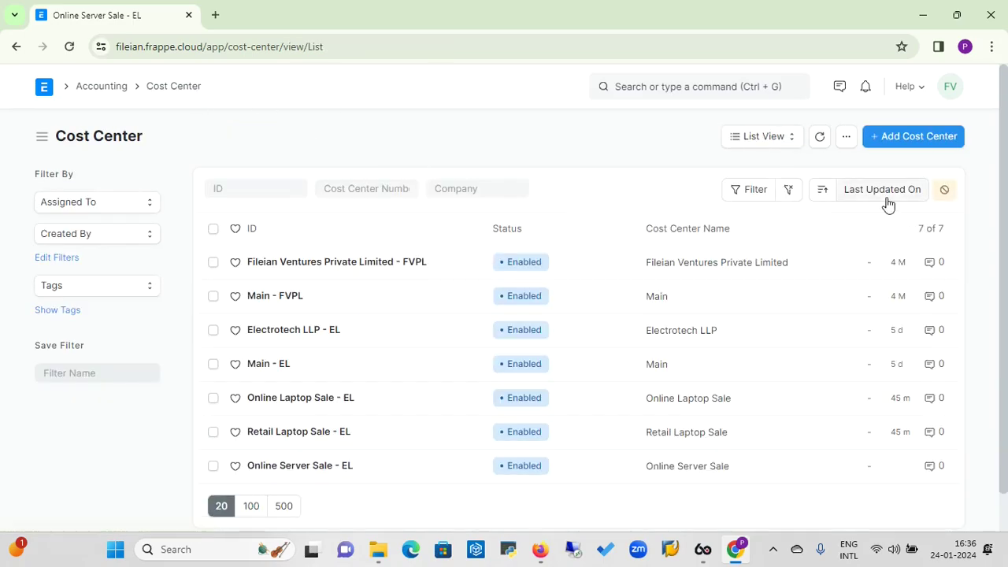
{"action": "left_click", "coordinate": [932, 148]}
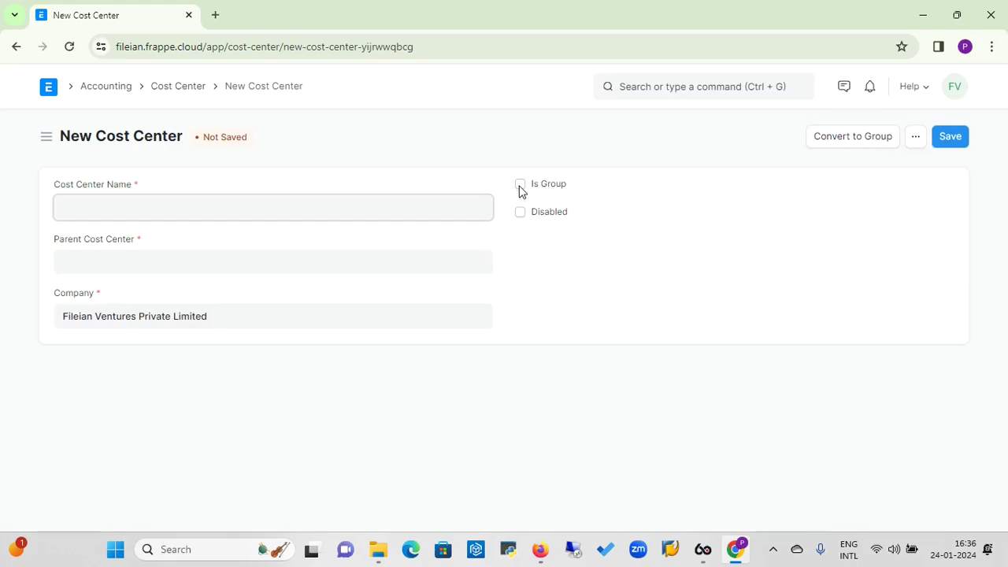
{"action": "type", "text": "RE"}
{"action": "type", "text": "tail Server Sale"}
{"action": "left_click", "coordinate": [304, 256]}
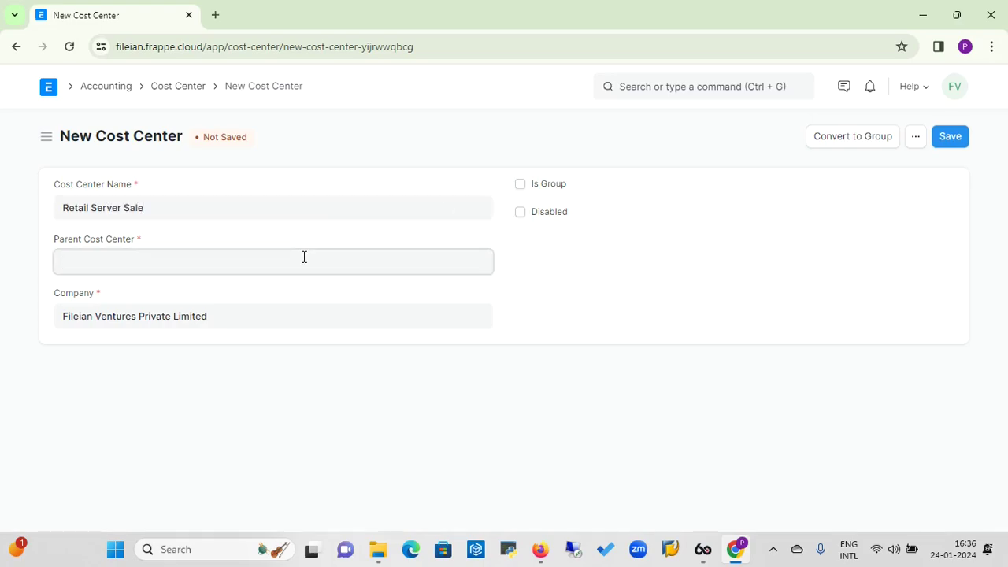
Step: Change the company of the Retail Server Sale cost center to Electrotech LLP
{"action": "left_click_drag", "start_coordinate": [506, 290], "coordinate": [305, 328]}
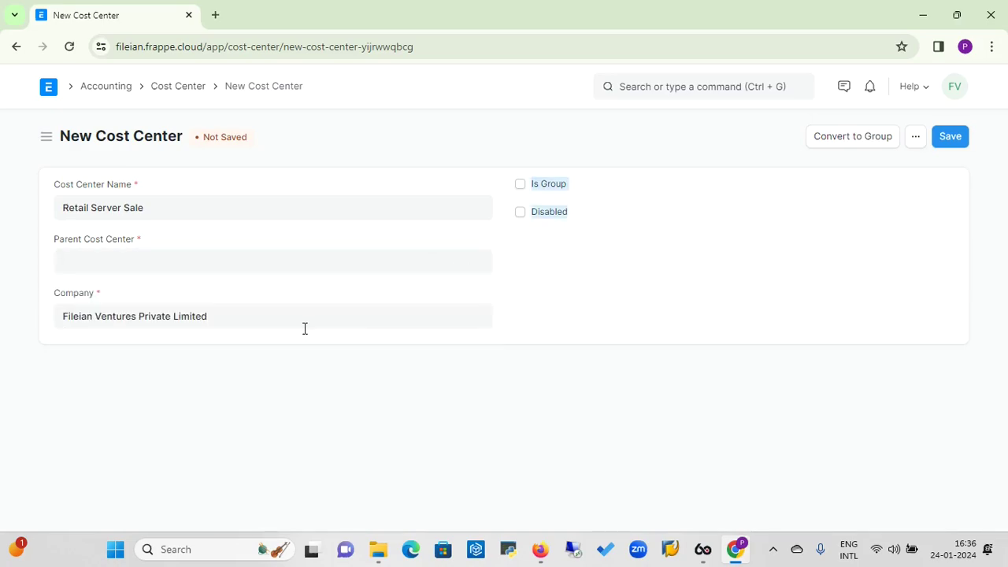
{"action": "left_click", "coordinate": [305, 329]}
{"action": "key", "text": "BackSpace"}
{"action": "key", "text": "BackSpace"}
{"action": "key", "text": "BackSpace"}
{"action": "key", "text": "BackSpace"}
{"action": "key", "text": "BackSpace"}
{"action": "key", "text": "BackSpace"}
{"action": "key", "text": "BackSpace"}
{"action": "key", "text": "BackSpace"}
{"action": "key", "text": "BackSpace"}
{"action": "key", "text": "BackSpace"}
{"action": "key", "text": "BackSpace"}
{"action": "key", "text": "BackSpace"}
{"action": "key", "text": "BackSpace"}
{"action": "key", "text": "BackSpace"}
{"action": "key", "text": "BackSpace"}
{"action": "key", "text": "BackSpace"}
{"action": "key", "text": "BackSpace"}
{"action": "key", "text": "BackSpace"}
{"action": "key", "text": "BackSpace"}
{"action": "key", "text": "BackSpace"}
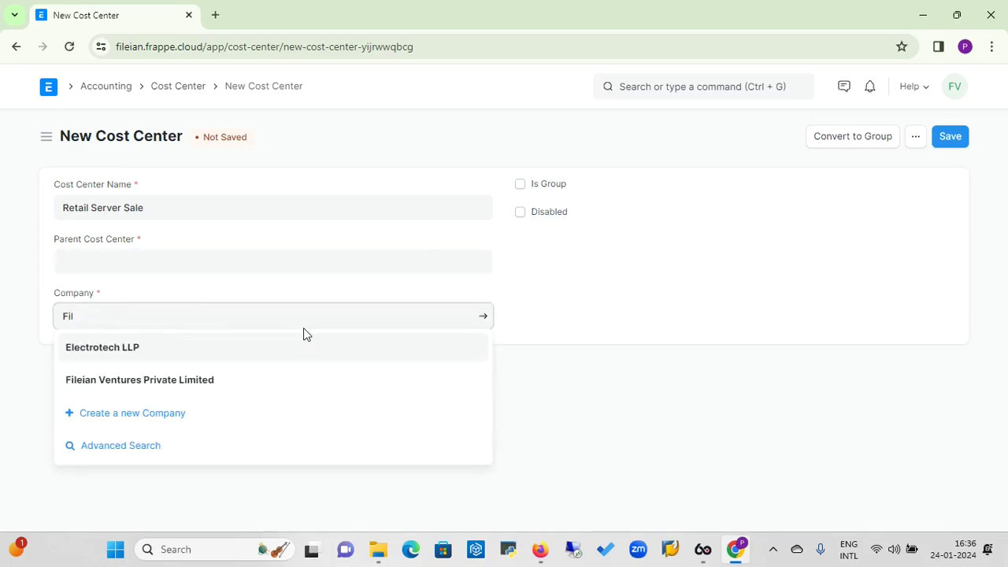
{"action": "key", "text": "BackSpace"}
{"action": "key", "text": "BackSpace"}
{"action": "key", "text": "BackSpace"}
{"action": "left_click", "coordinate": [124, 351]}
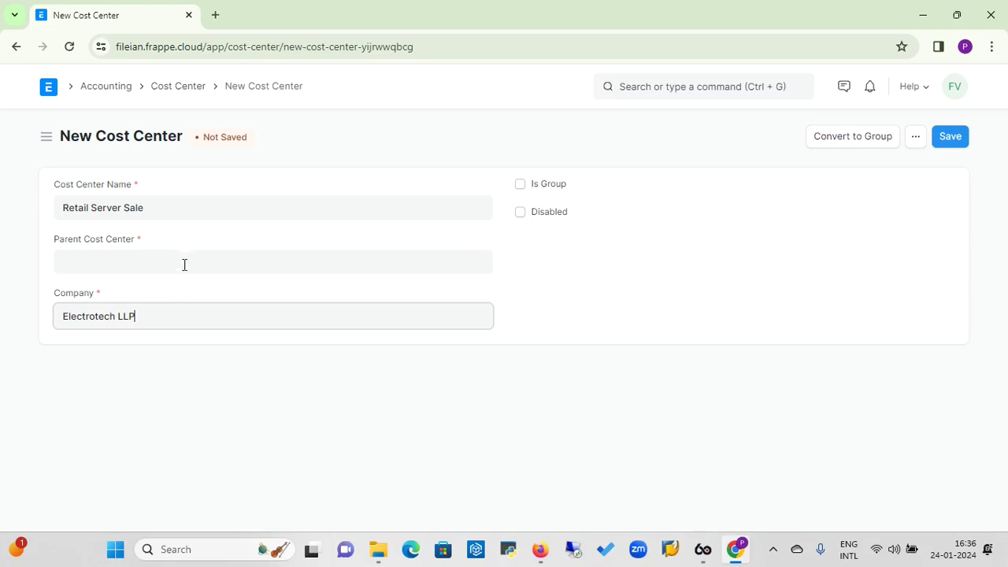
Step: Set the parent cost center of Retail Server Sale to Electrotech LLP - EL and save the record
{"action": "left_click", "coordinate": [196, 255]}
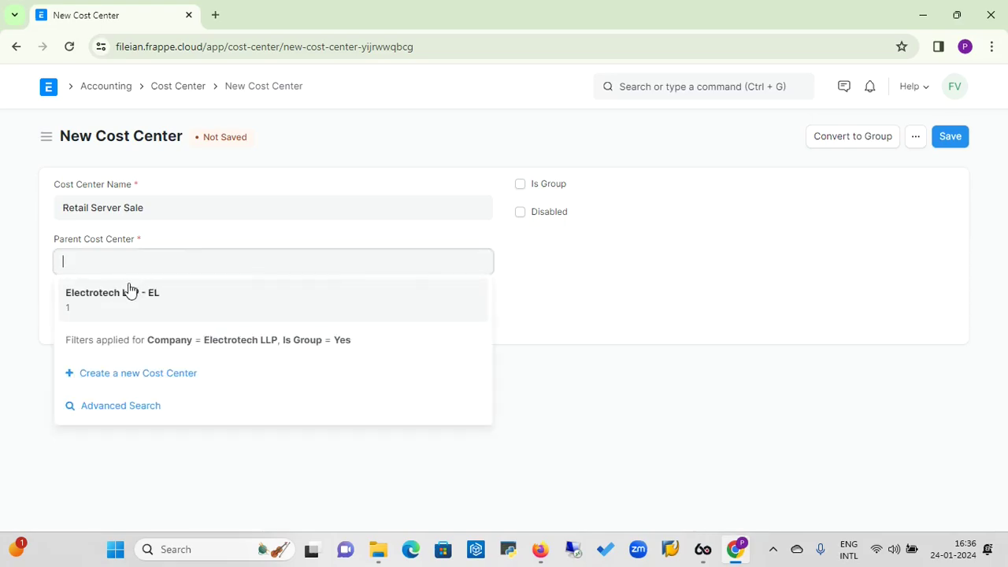
{"action": "left_click", "coordinate": [126, 293]}
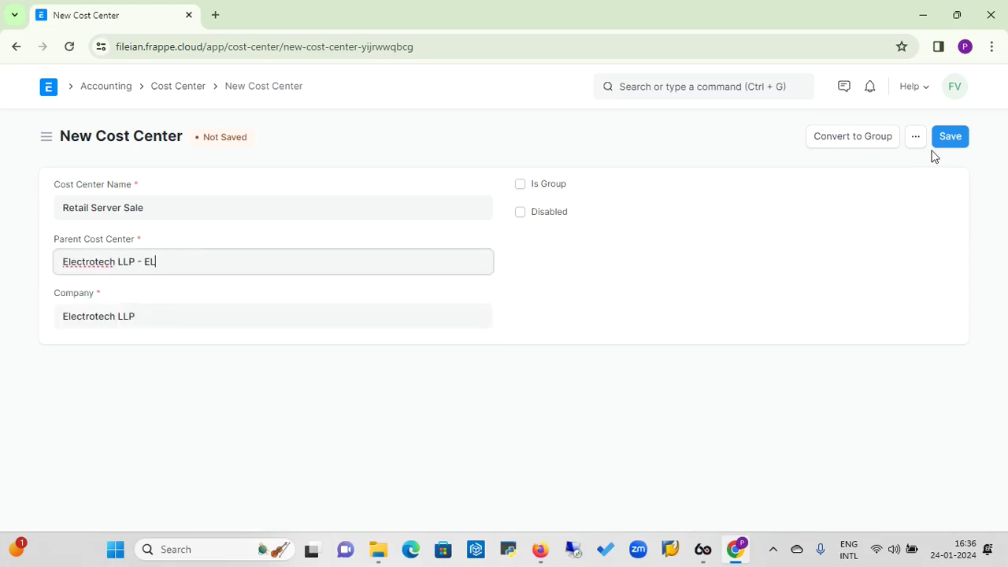
{"action": "left_click", "coordinate": [951, 137]}
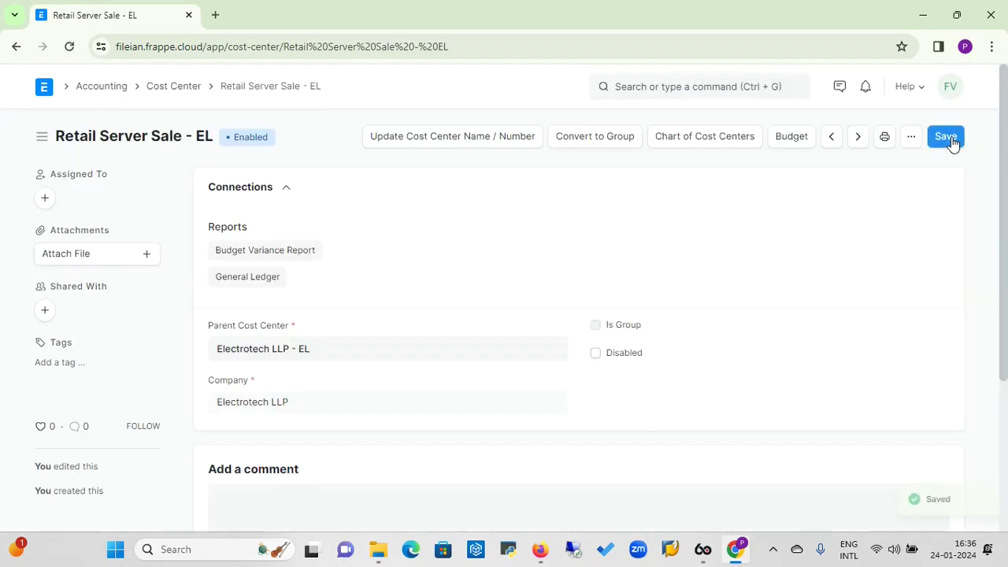
{"action": "left_click", "coordinate": [689, 87]}
{"action": "type", "text": "Con"}
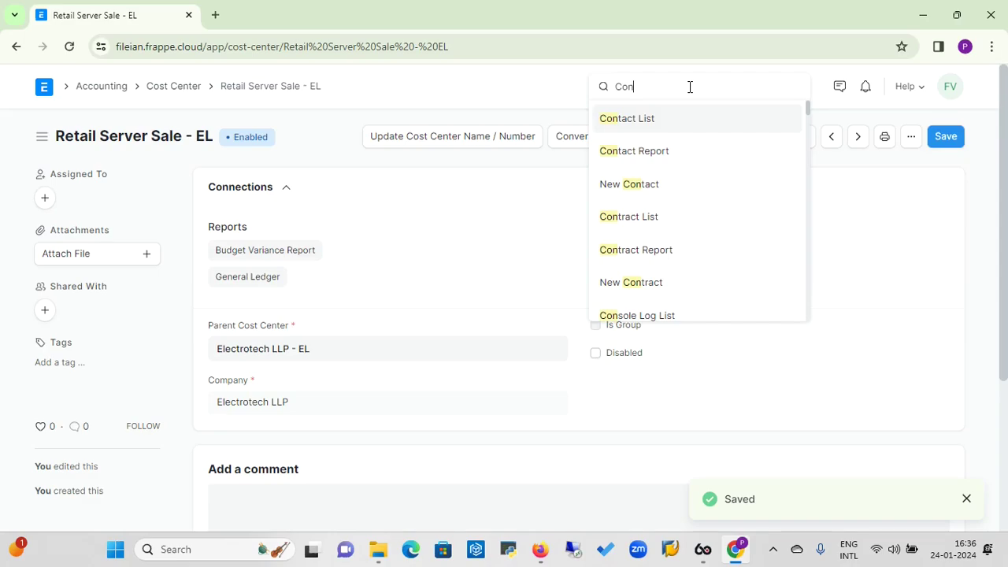
{"action": "left_click", "coordinate": [650, 122]}
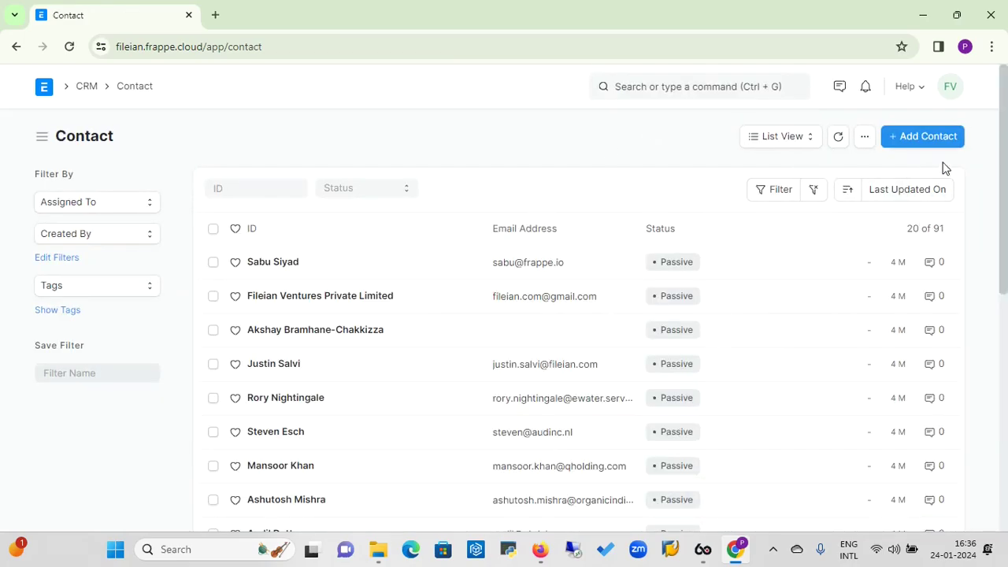
{"action": "left_click", "coordinate": [708, 87]}
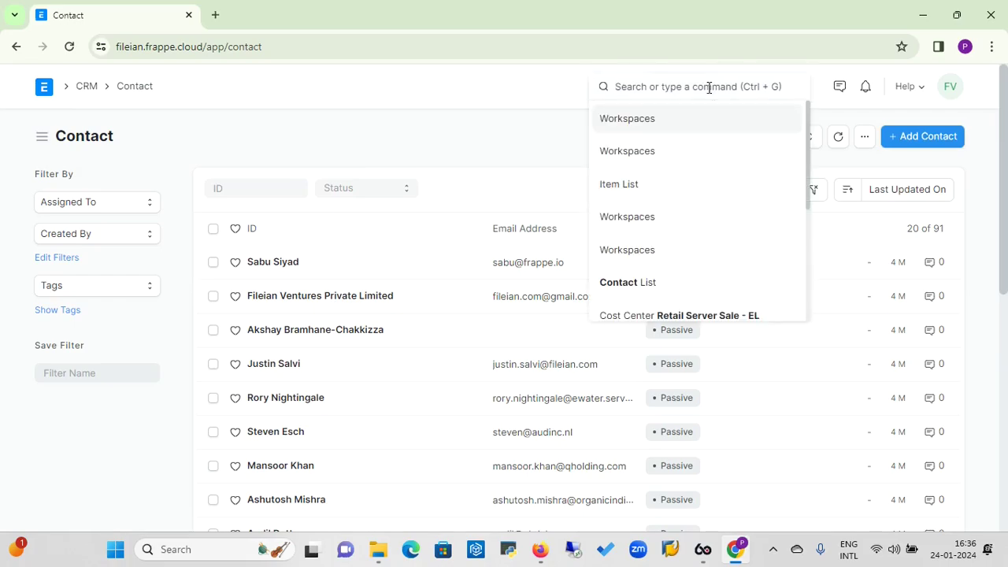
{"action": "left_click", "coordinate": [564, 111]}
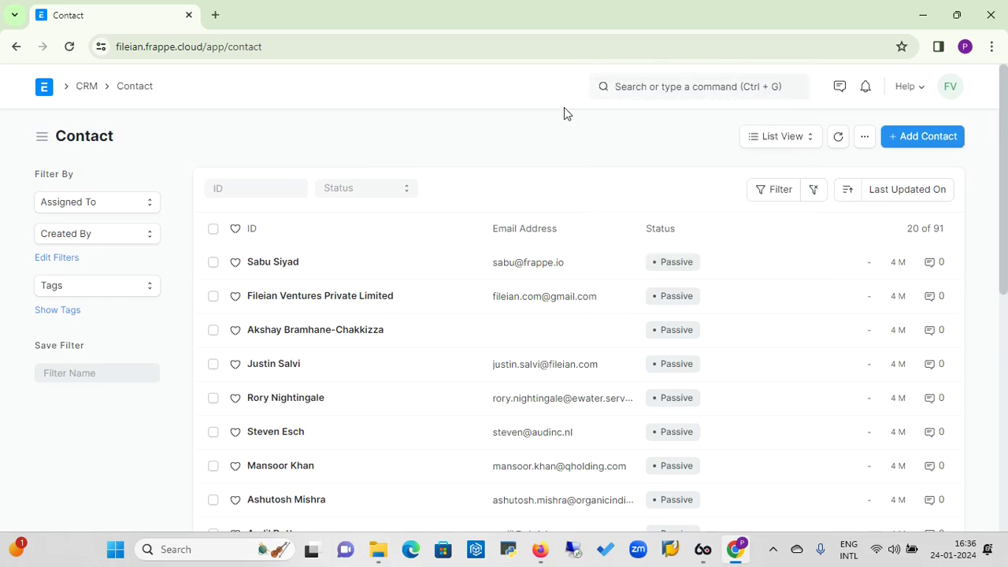
Step: Open the Cost Center list and review the cost centers of Electrotech LLP
{"action": "left_click", "coordinate": [670, 93]}
{"action": "type", "text": "Cost"}
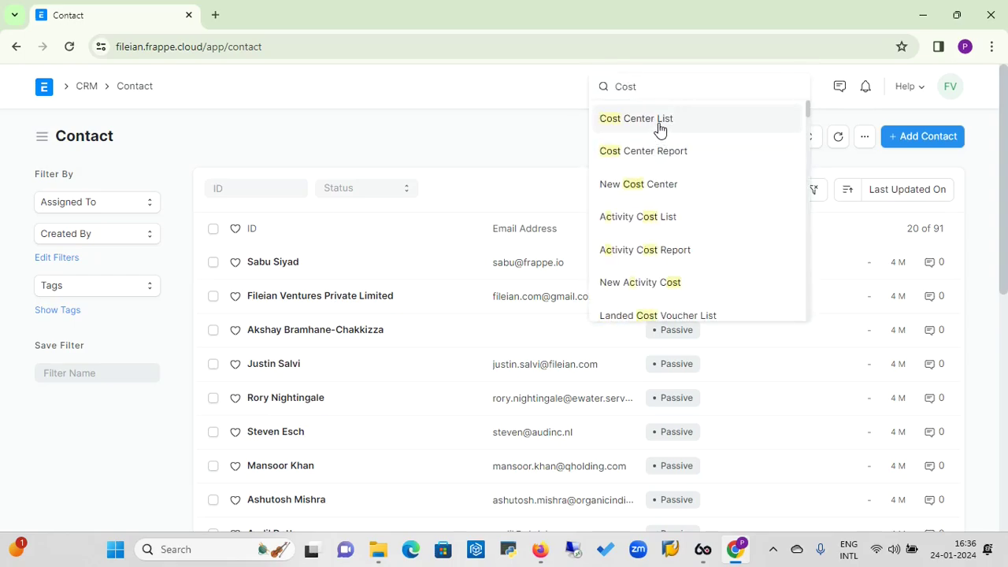
{"action": "left_click", "coordinate": [646, 123]}
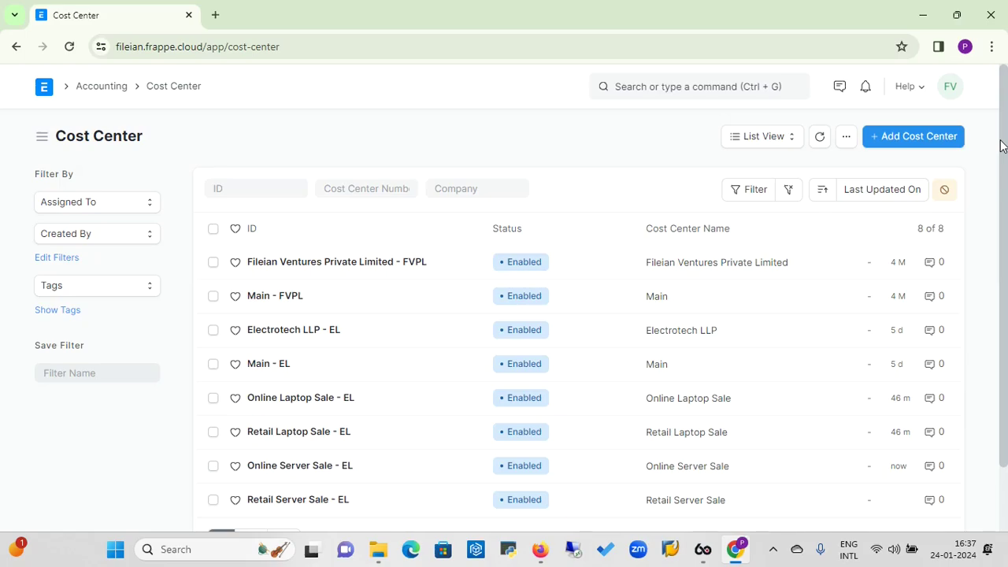
{"action": "scroll", "coordinate": [1001, 146], "scroll_direction": "down", "scroll_amount": 1}
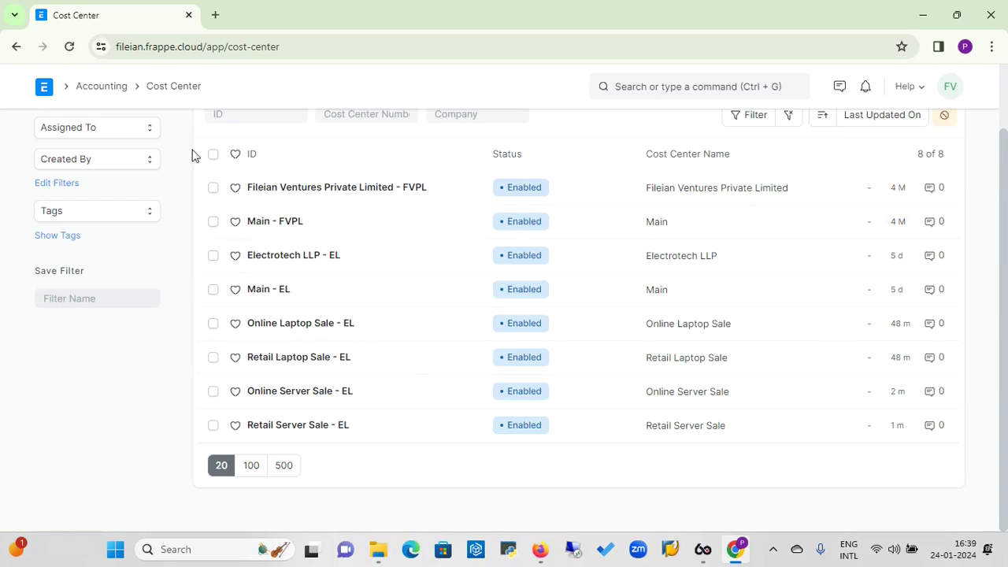
Step: Go back to the Accounting workspace and open the Journal Entry list
{"action": "left_click", "coordinate": [102, 86]}
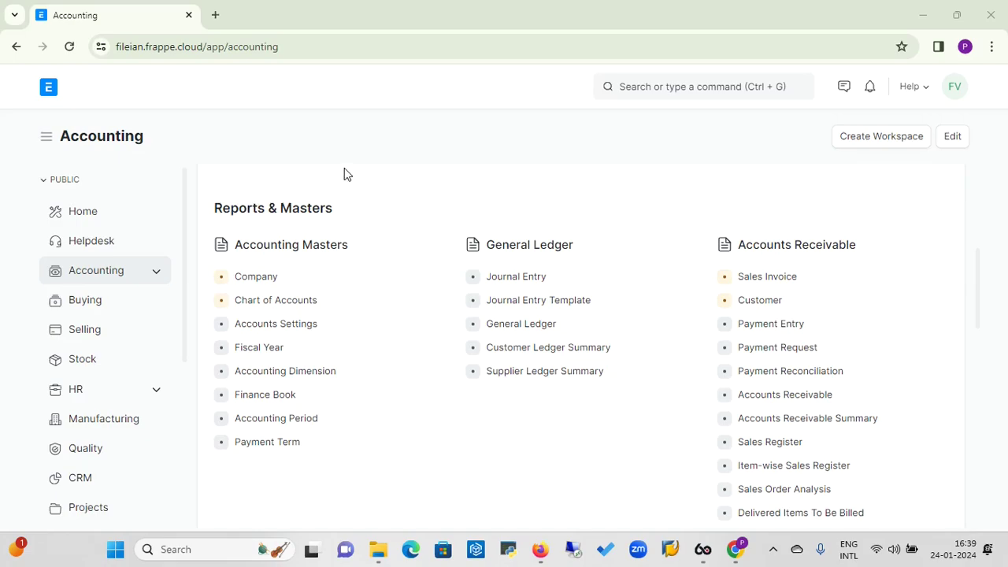
{"action": "left_click", "coordinate": [517, 280]}
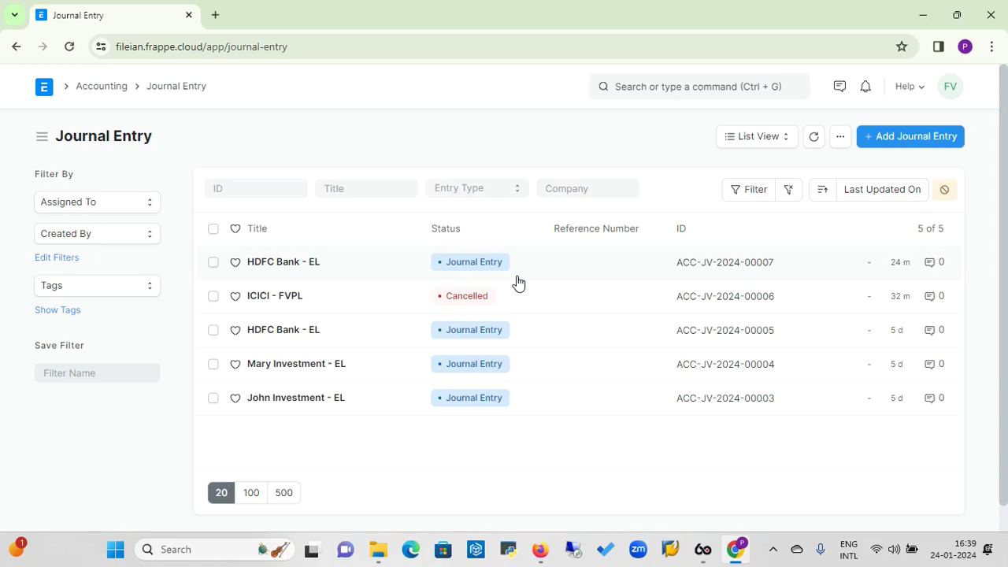
Step: Open the Chart of Accounts and switch it to the company Electrotech LLP
{"action": "left_click", "coordinate": [676, 82]}
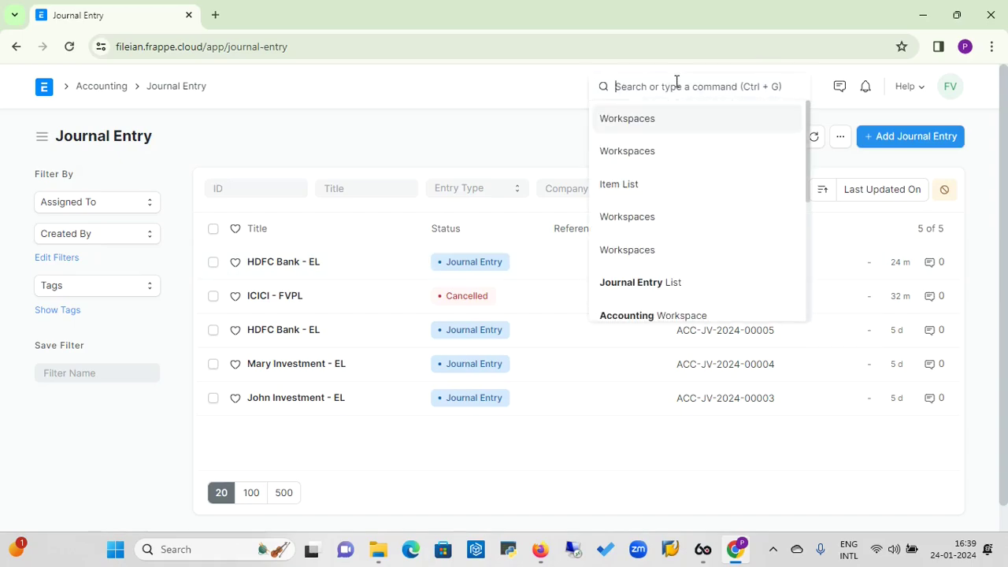
{"action": "type", "text": "cost"}
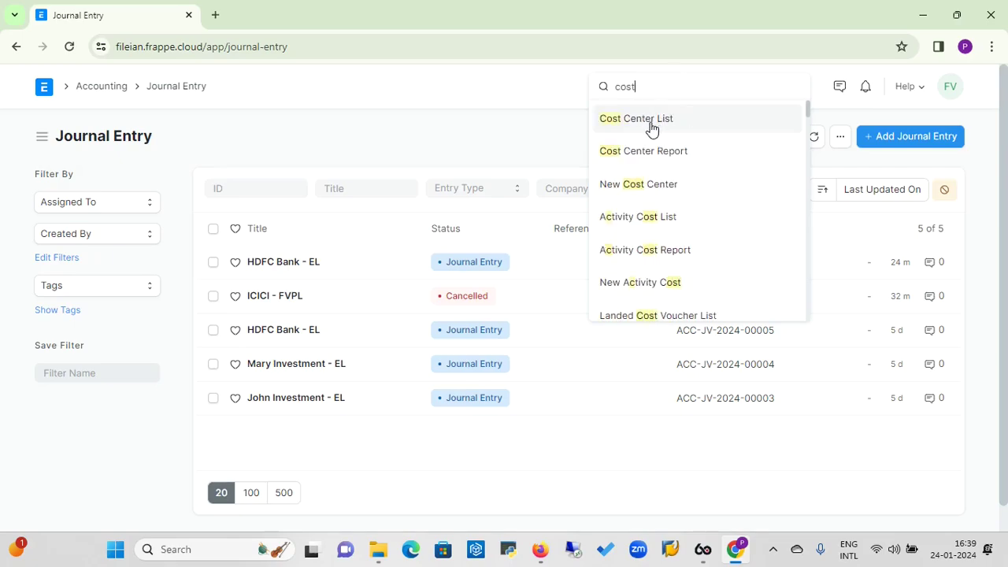
{"action": "key", "text": "BackSpace"}
{"action": "key", "text": "BackSpace"}
{"action": "key", "text": "BackSpace"}
{"action": "key", "text": "BackSpace"}
{"action": "type", "text": "charts"}
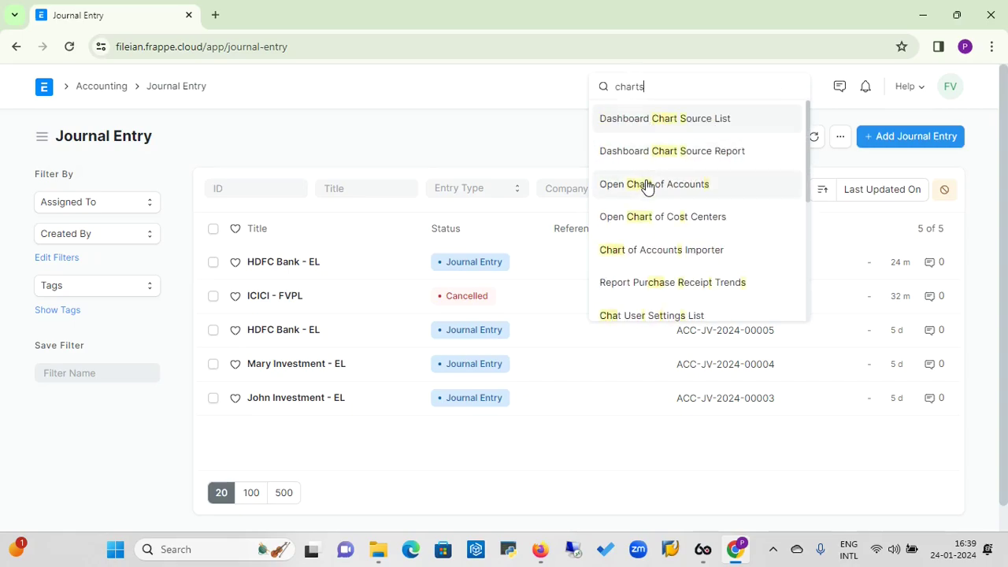
{"action": "left_click", "coordinate": [647, 186]}
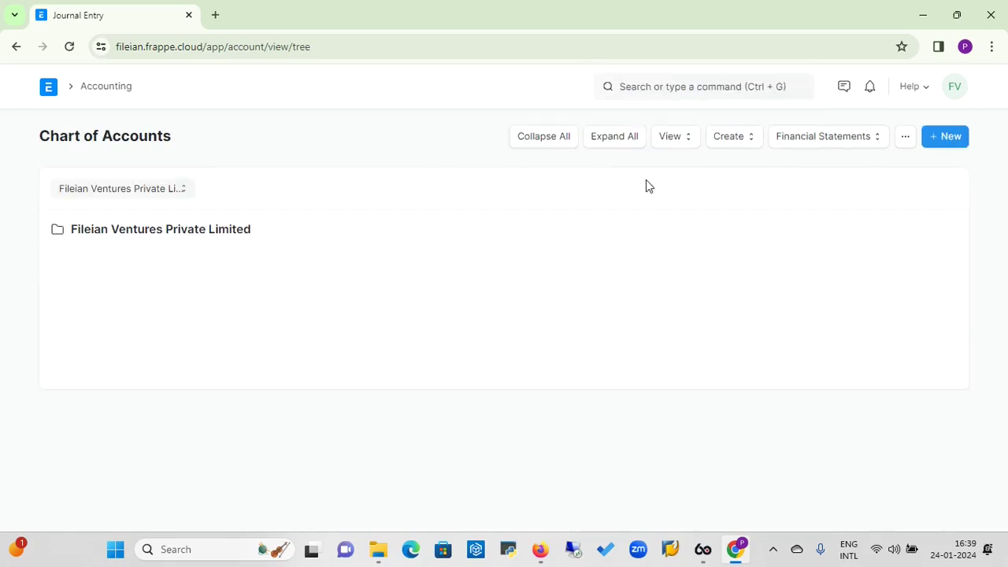
{"action": "left_click", "coordinate": [180, 189]}
{"action": "left_click", "coordinate": [150, 205]}
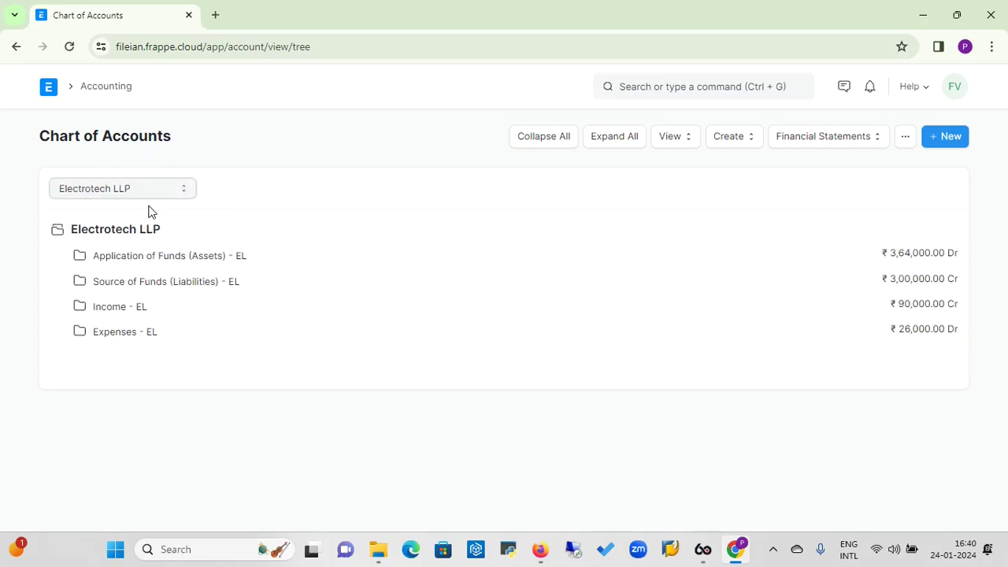
Step: Expand the asset accounts through Current Assets and Bank Accounts, and select the HDFC Bank - EL account
{"action": "left_click", "coordinate": [209, 264]}
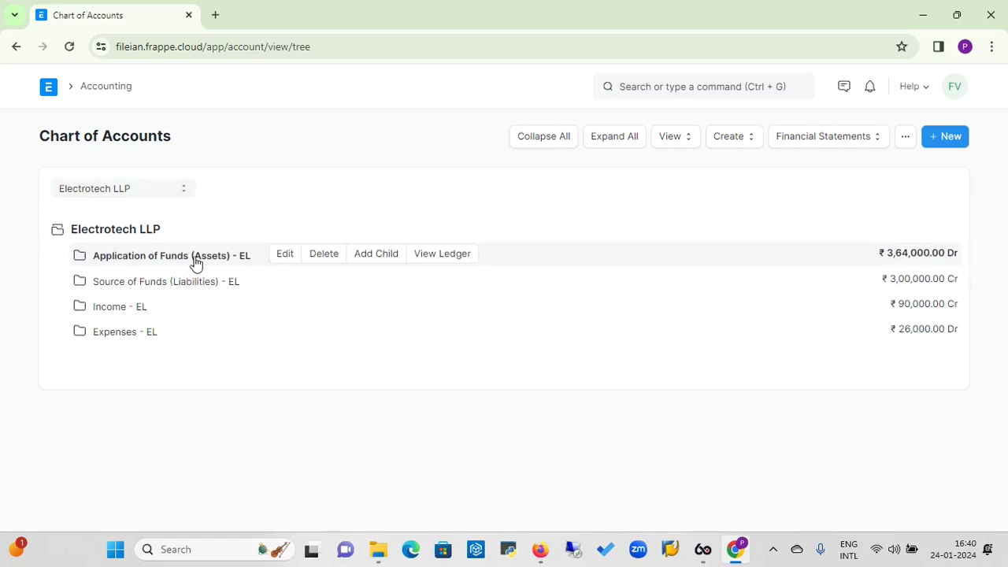
{"action": "double_click", "coordinate": [182, 265]}
{"action": "left_click", "coordinate": [182, 264]}
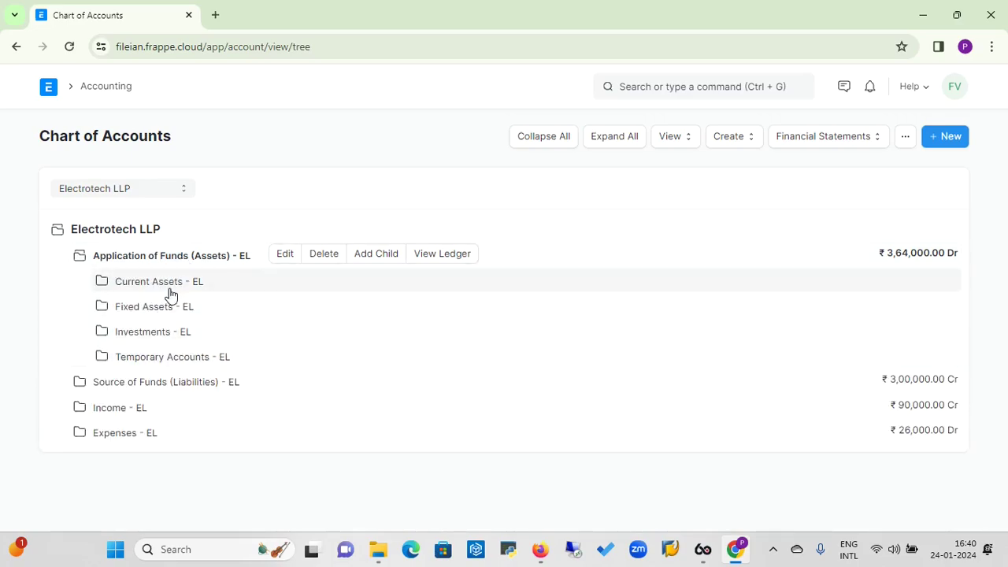
{"action": "left_click", "coordinate": [168, 292]}
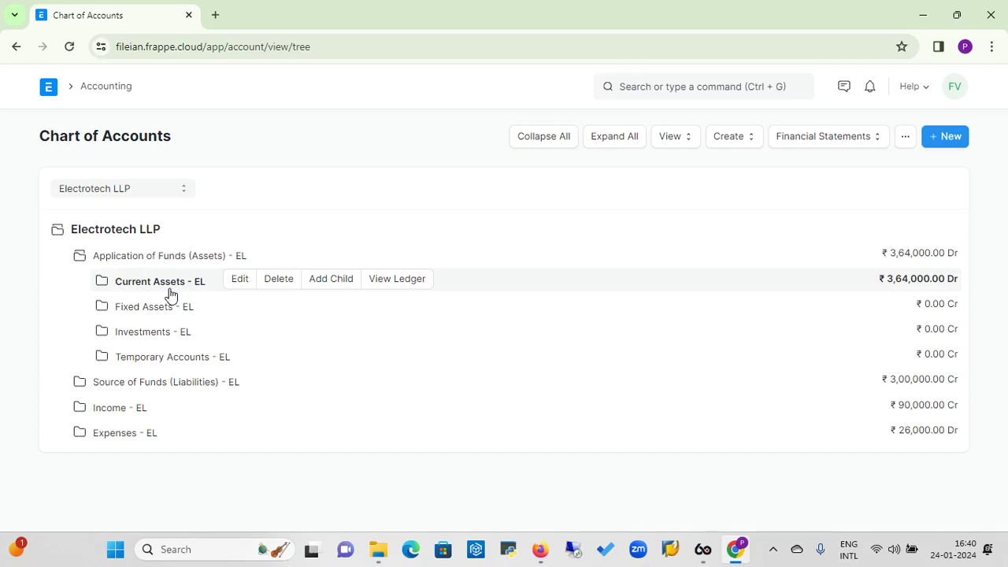
{"action": "double_click", "coordinate": [170, 292]}
{"action": "left_click", "coordinate": [170, 293]}
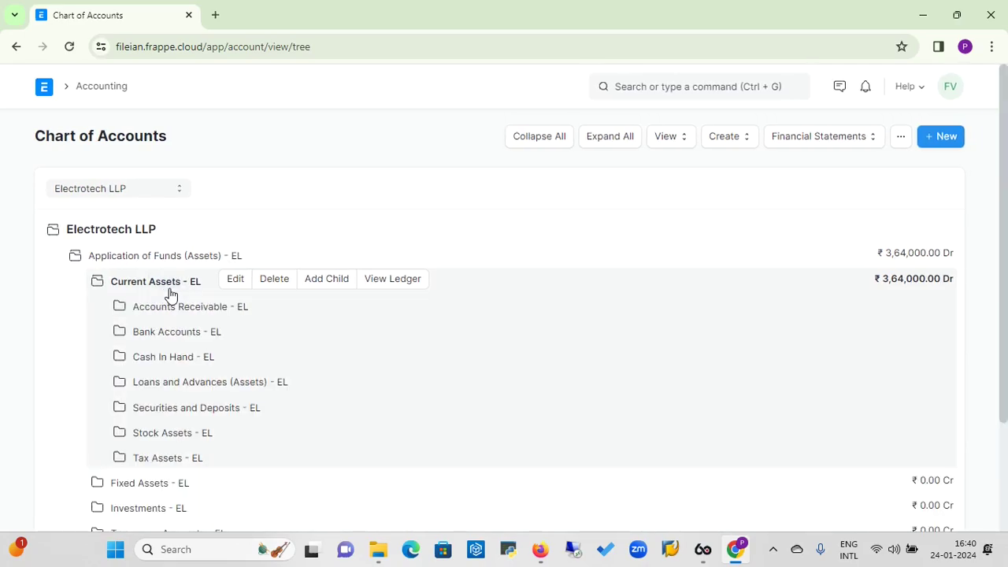
{"action": "left_click", "coordinate": [170, 337]}
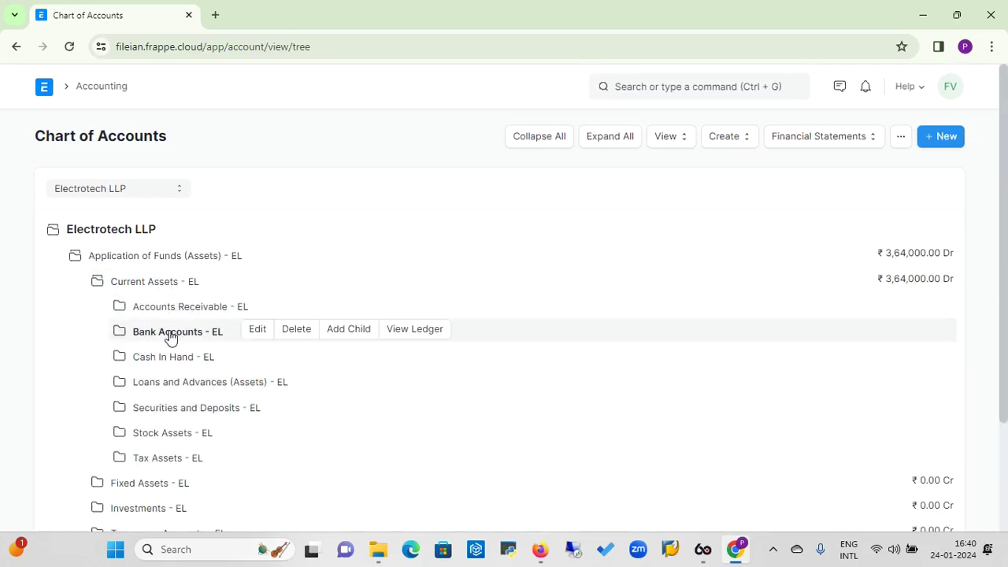
{"action": "left_click", "coordinate": [170, 337]}
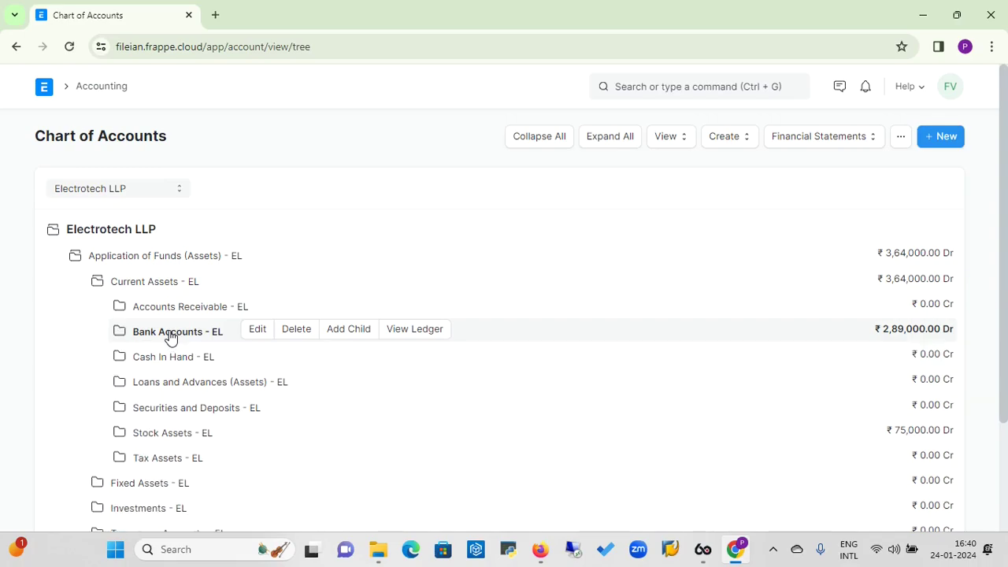
{"action": "left_click", "coordinate": [170, 337]}
{"action": "left_click", "coordinate": [169, 359]}
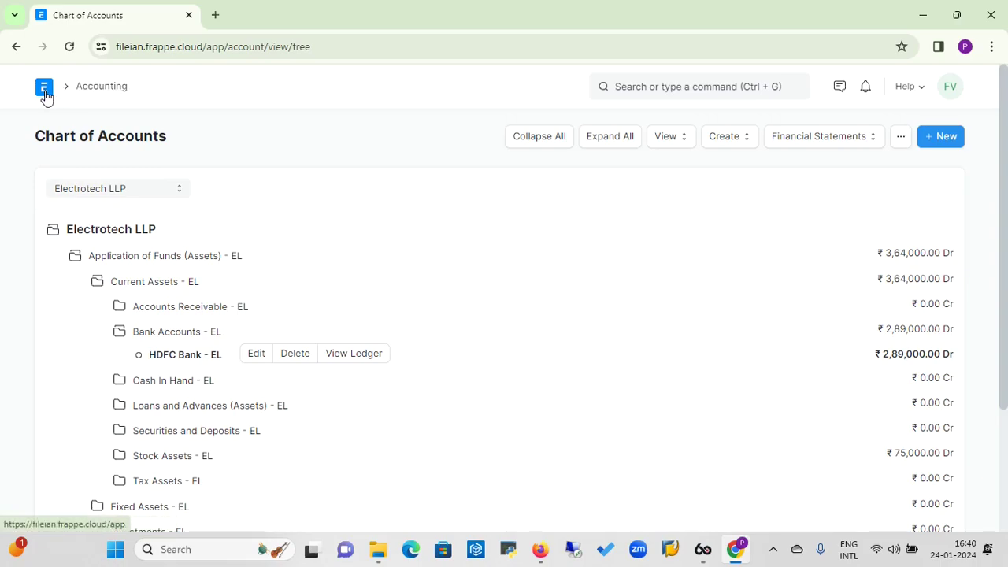
Step: Return to the Accounting workspace and start a new journal entry from the Journal Entry list
{"action": "left_click", "coordinate": [90, 92]}
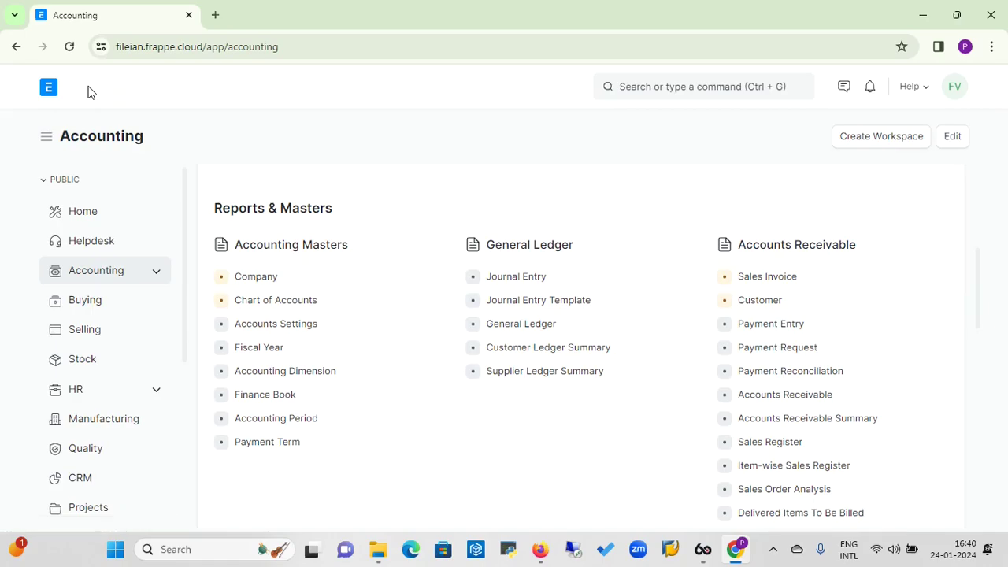
{"action": "left_click", "coordinate": [522, 282]}
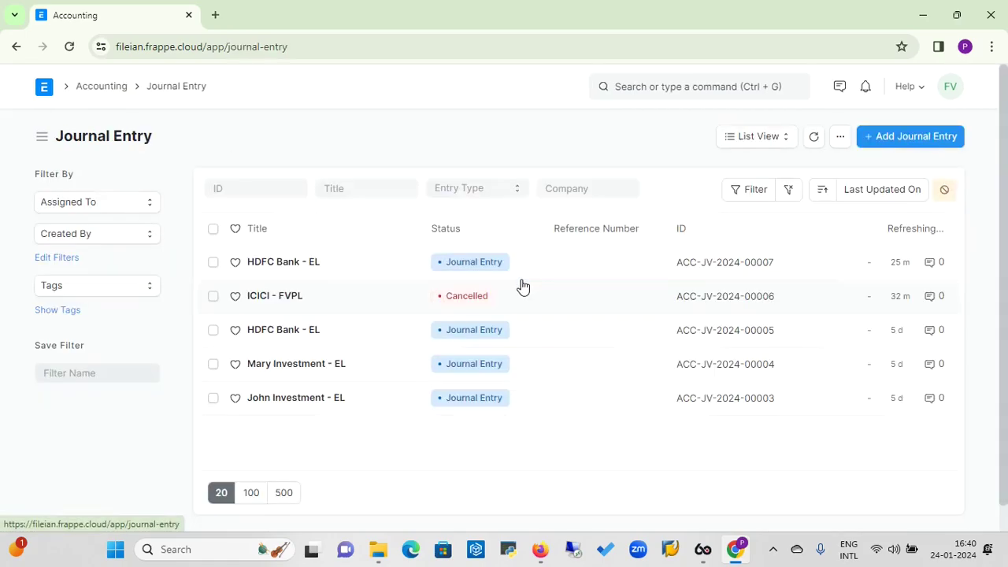
{"action": "left_click", "coordinate": [911, 147]}
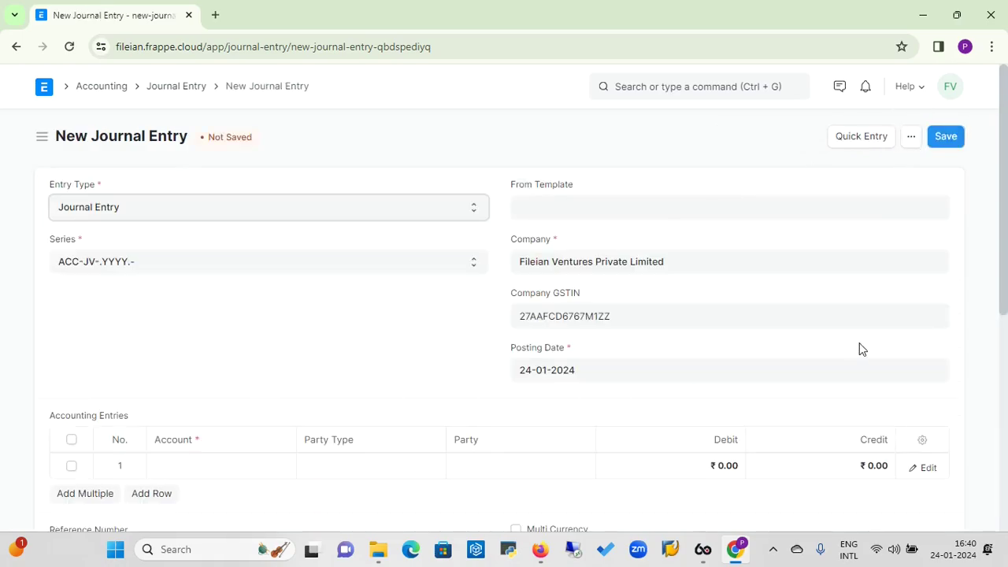
Step: Set the company of the new journal entry to Electrotech LLP
{"action": "left_click", "coordinate": [729, 263]}
{"action": "key", "text": "BackSpace"}
{"action": "key", "text": "BackSpace"}
{"action": "key", "text": "BackSpace"}
{"action": "key", "text": "BackSpace"}
{"action": "key", "text": "BackSpace"}
{"action": "key", "text": "BackSpace"}
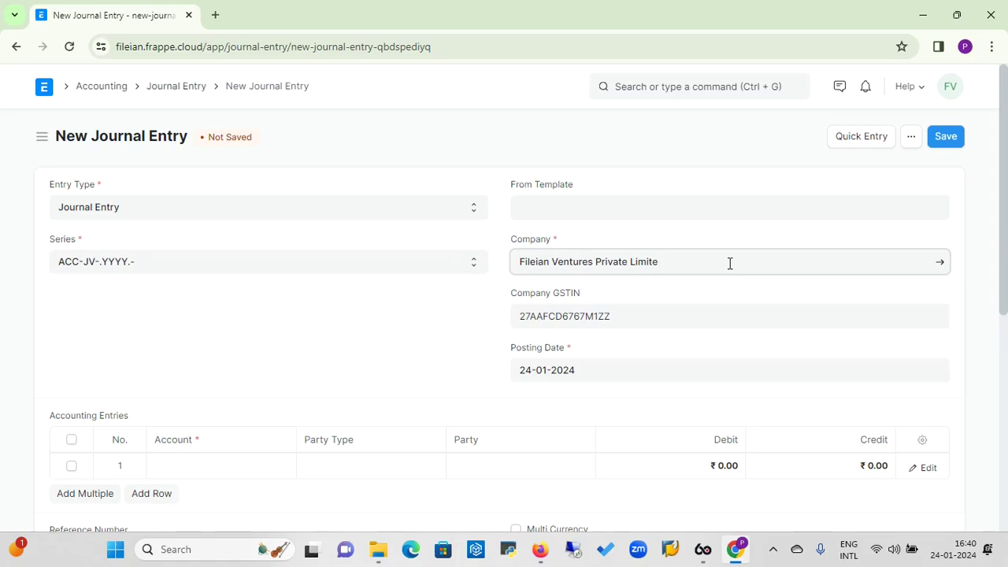
{"action": "key", "text": "BackSpace"}
{"action": "key", "text": "BackSpace"}
{"action": "key", "text": "BackSpace"}
{"action": "key", "text": "BackSpace"}
{"action": "key", "text": "BackSpace"}
{"action": "key", "text": "BackSpace"}
{"action": "key", "text": "BackSpace"}
{"action": "key", "text": "BackSpace"}
{"action": "key", "text": "BackSpace"}
{"action": "key", "text": "BackSpace"}
{"action": "key", "text": "BackSpace"}
{"action": "key", "text": "BackSpace"}
{"action": "key", "text": "BackSpace"}
{"action": "key", "text": "BackSpace"}
{"action": "key", "text": "BackSpace"}
{"action": "key", "text": "BackSpace"}
{"action": "key", "text": "BackSpace"}
{"action": "key", "text": "BackSpace"}
{"action": "key", "text": "BackSpace"}
{"action": "key", "text": "BackSpace"}
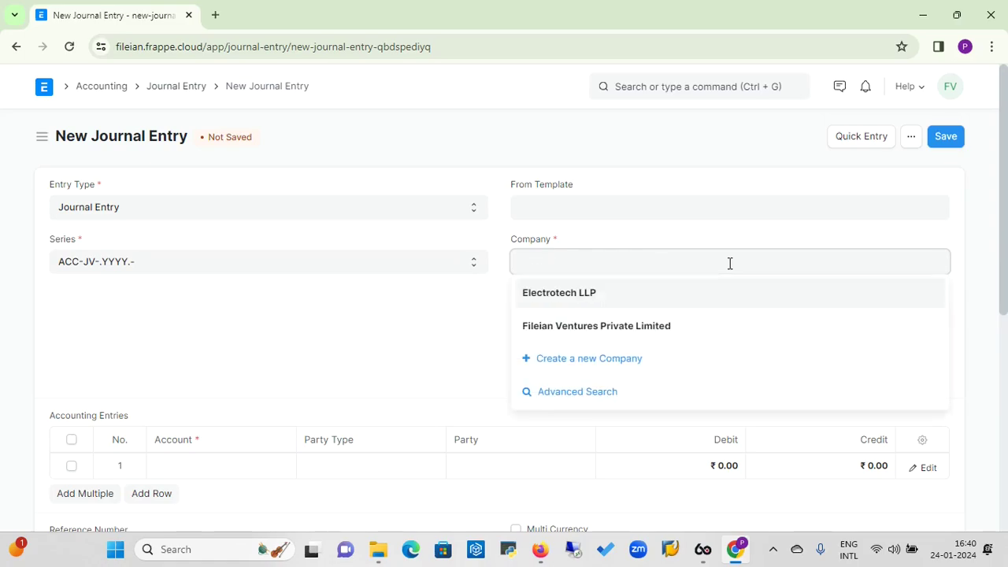
{"action": "left_click", "coordinate": [573, 305]}
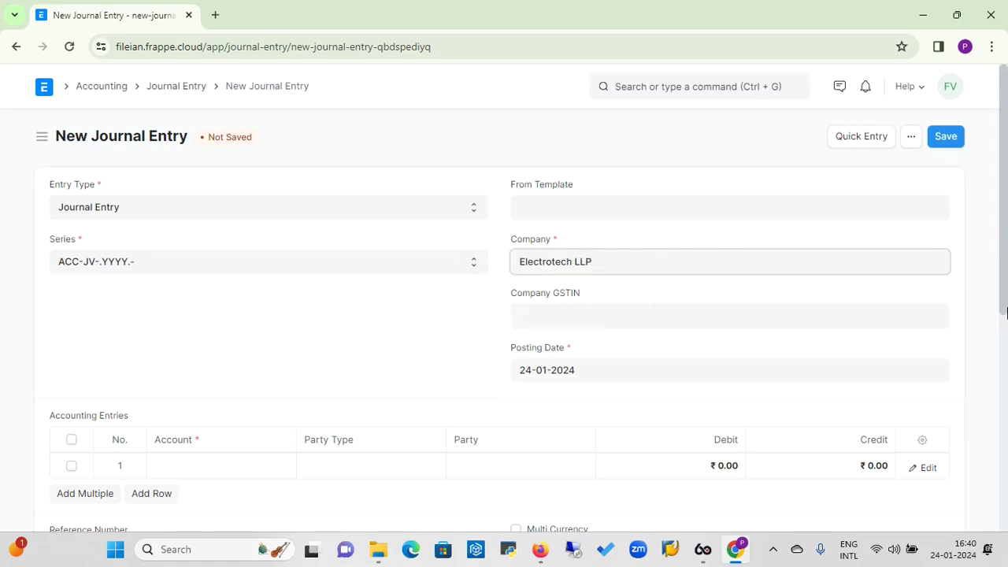
Step: Fill the first accounting entry row with the account HDFC Bank - EL and a credit of 3000
{"action": "left_click_drag", "start_coordinate": [1003, 201], "coordinate": [1001, 225]}
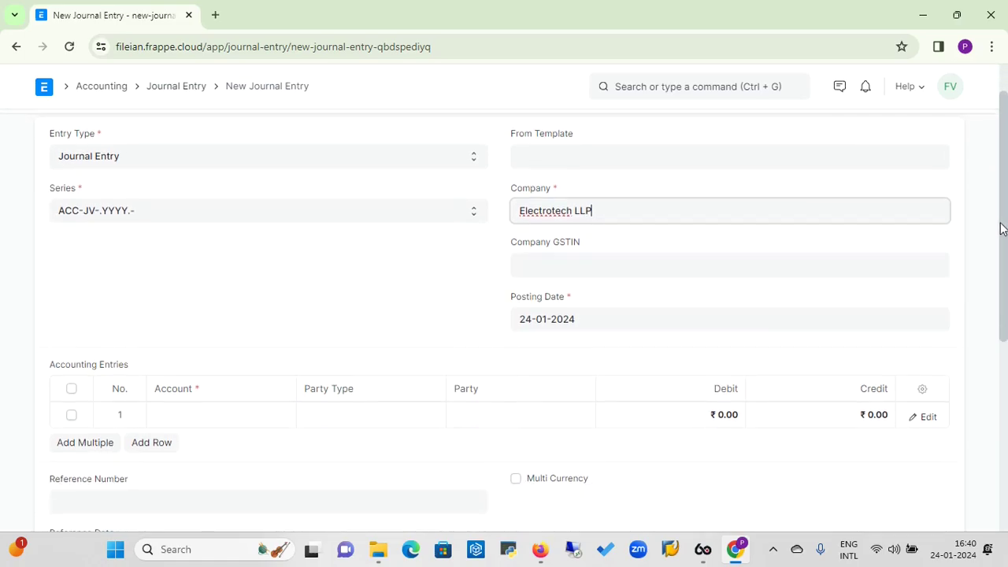
{"action": "left_click", "coordinate": [224, 413]}
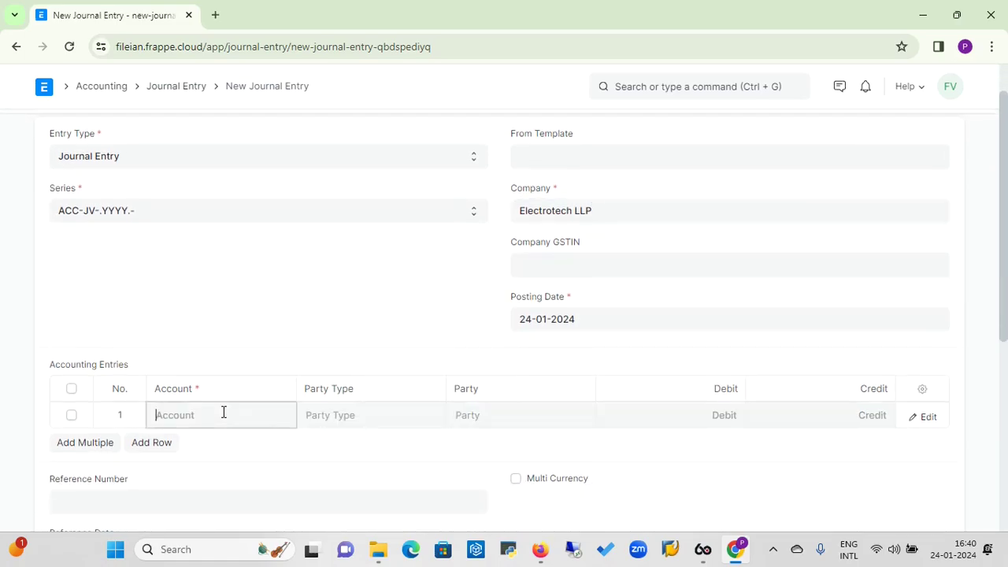
{"action": "type", "text": "H"}
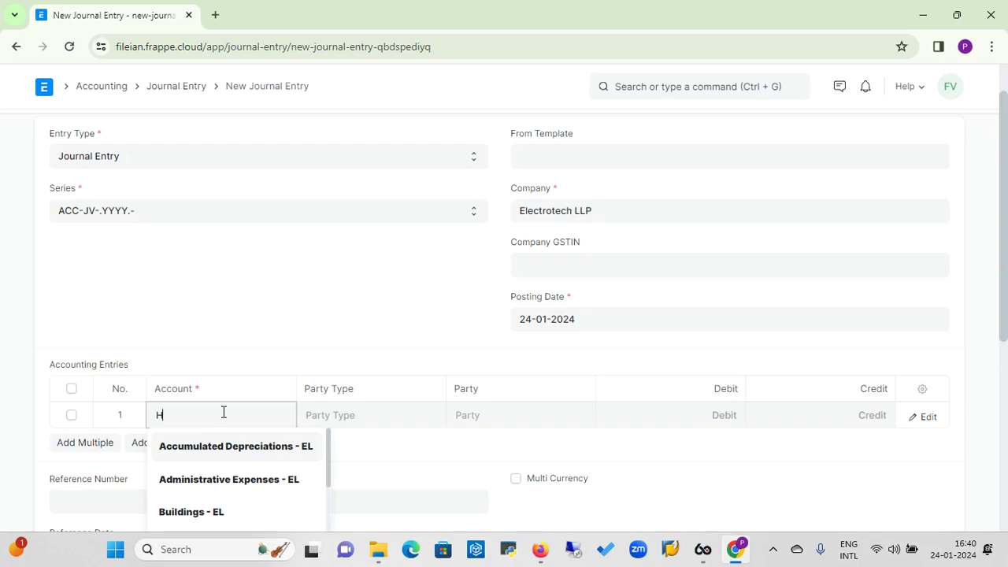
{"action": "type", "text": "DFC"}
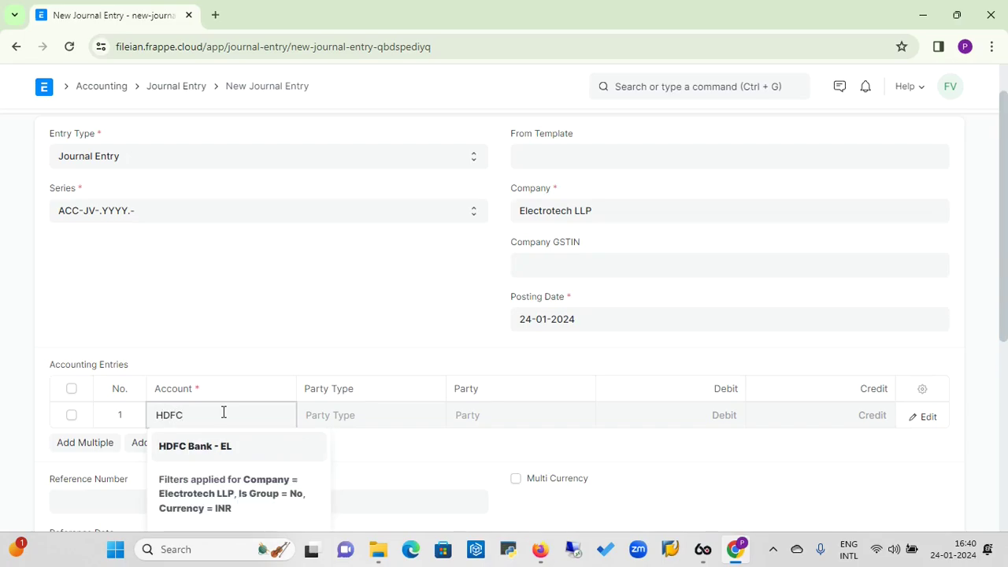
{"action": "left_click", "coordinate": [208, 456]}
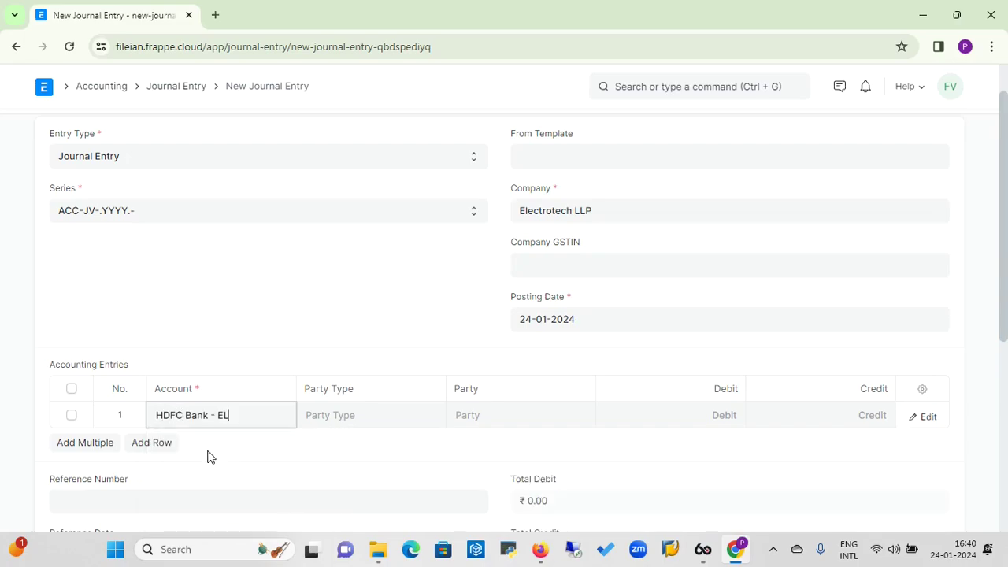
{"action": "left_click", "coordinate": [842, 423]}
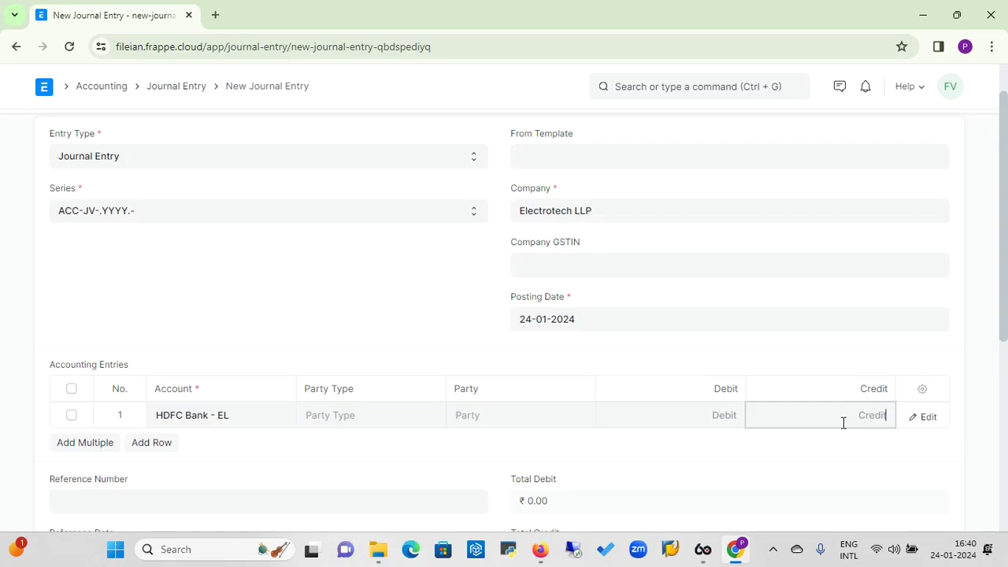
{"action": "type", "text": "3000"}
Step: Add a second accounting entry row for Administrative Expenses - EL with a debit of 1200
{"action": "left_click", "coordinate": [154, 450]}
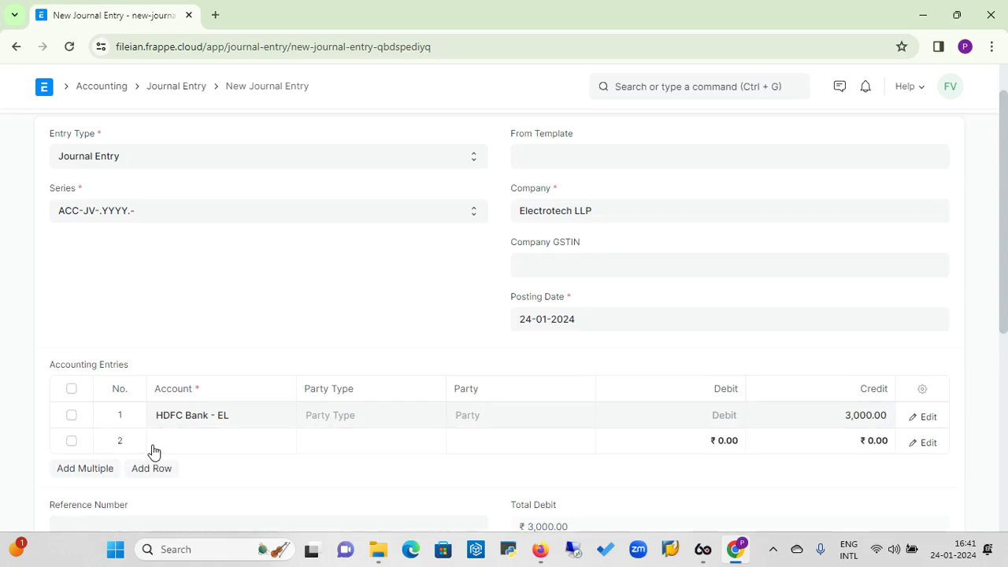
{"action": "left_click", "coordinate": [174, 442]}
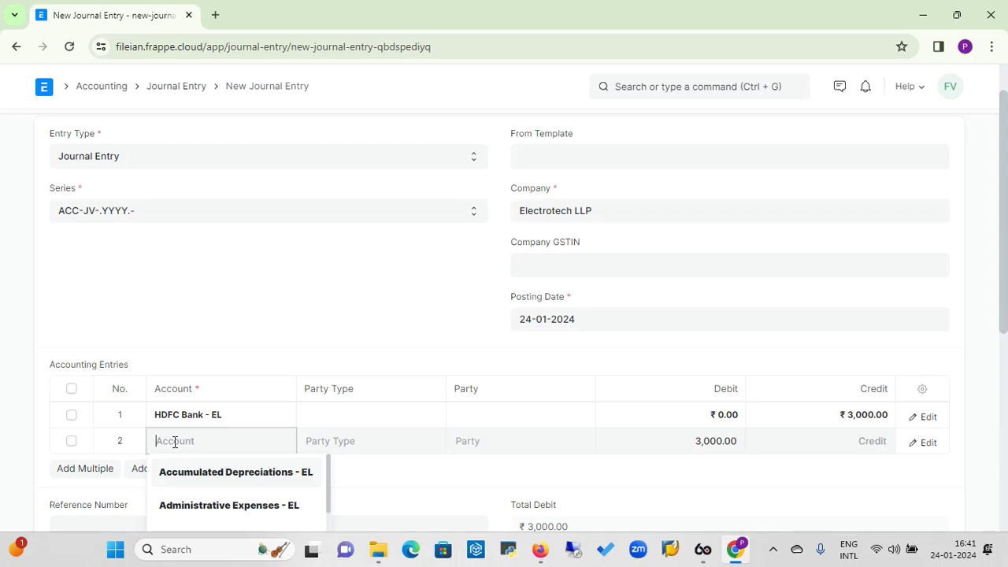
{"action": "type", "text": "Tra"}
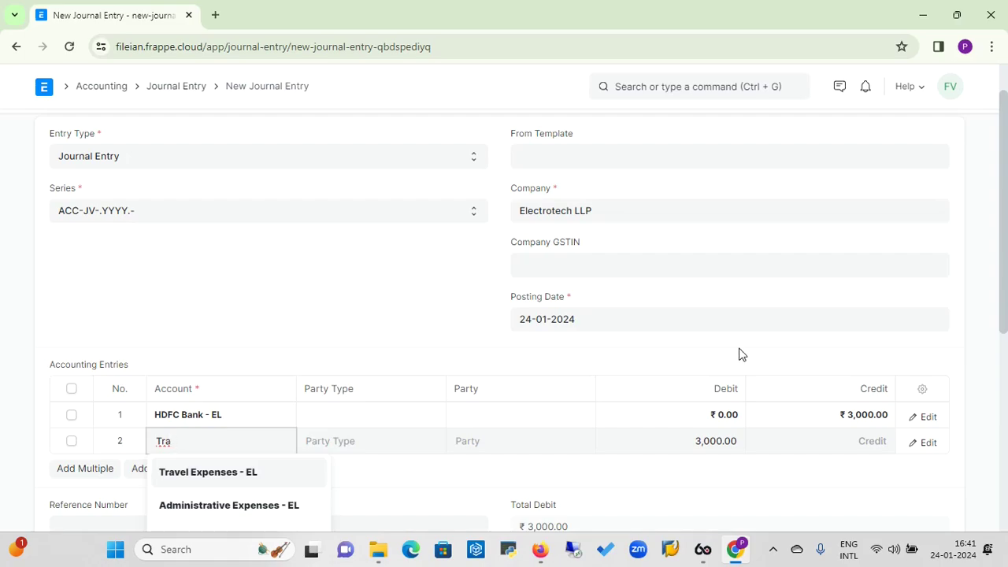
{"action": "scroll", "coordinate": [585, 361], "scroll_direction": "down", "scroll_amount": 2}
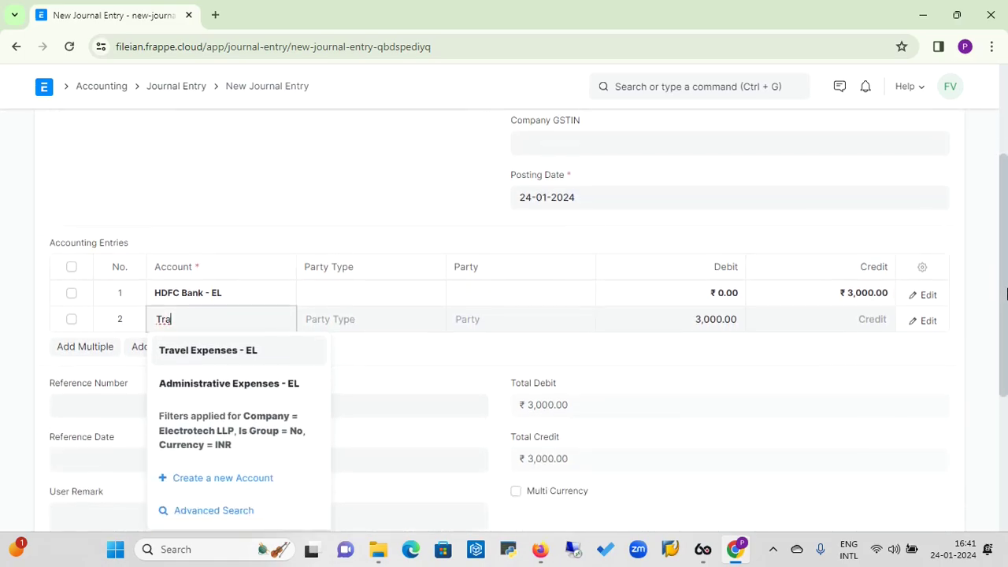
{"action": "left_click", "coordinate": [265, 385]}
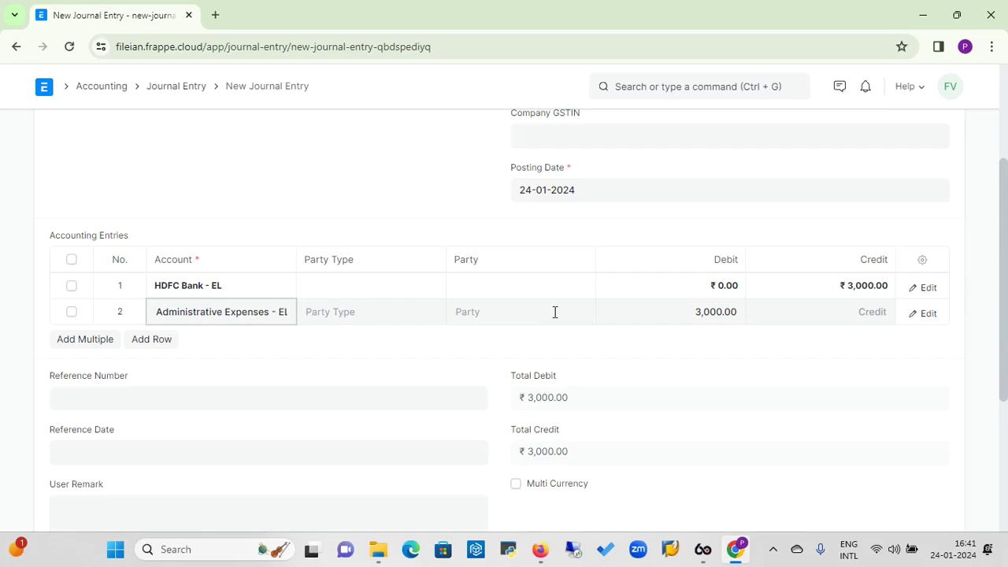
{"action": "left_click", "coordinate": [696, 314]}
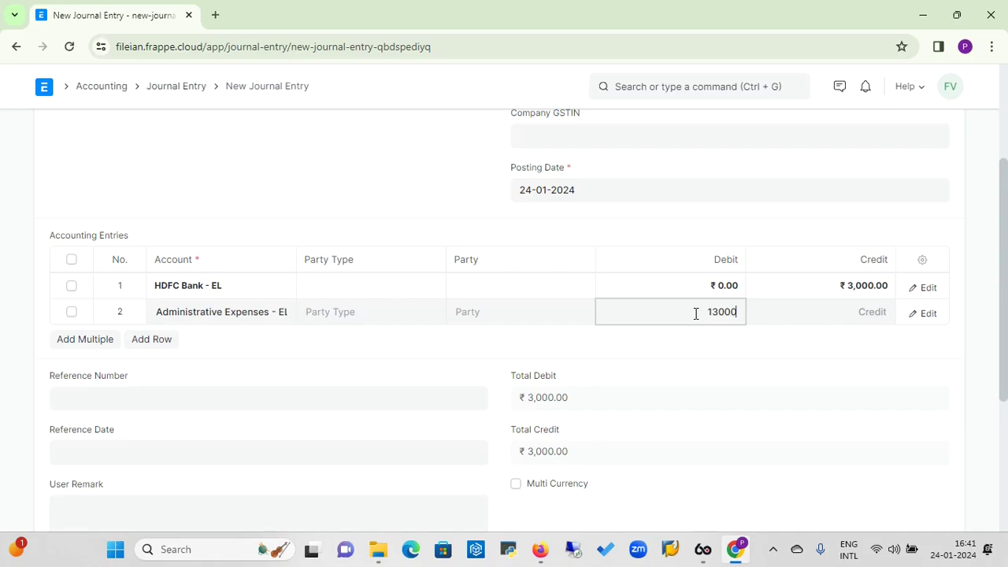
{"action": "key", "text": "BackSpace"}
{"action": "key", "text": "BackSpace"}
{"action": "key", "text": "BackSpace"}
{"action": "key", "text": "BackSpace"}
{"action": "type", "text": "200"}
Step: Add a third accounting entry row and set its account to Administrative Expenses - EL
{"action": "left_click", "coordinate": [156, 341]}
{"action": "left_click", "coordinate": [177, 339]}
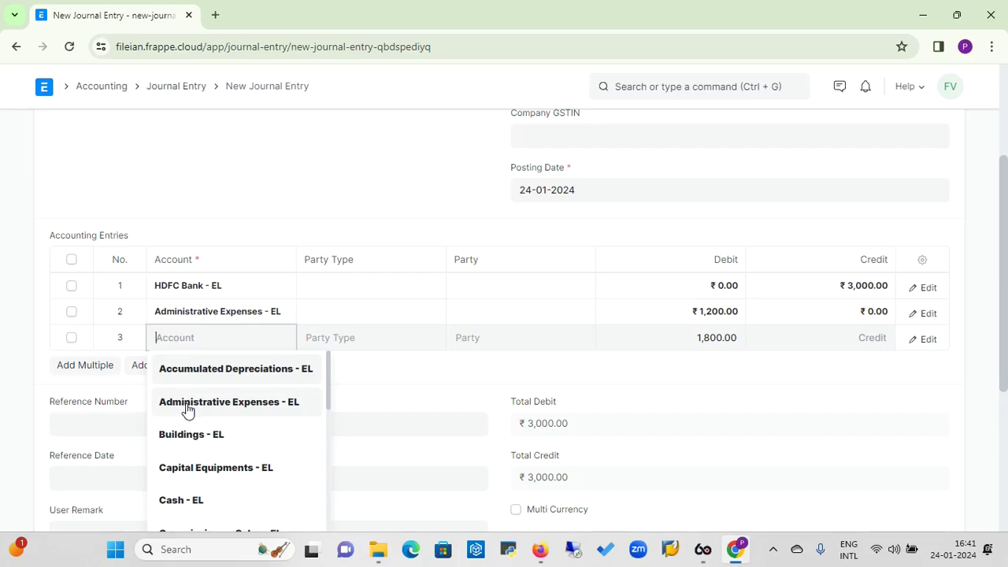
{"action": "left_click", "coordinate": [188, 405]}
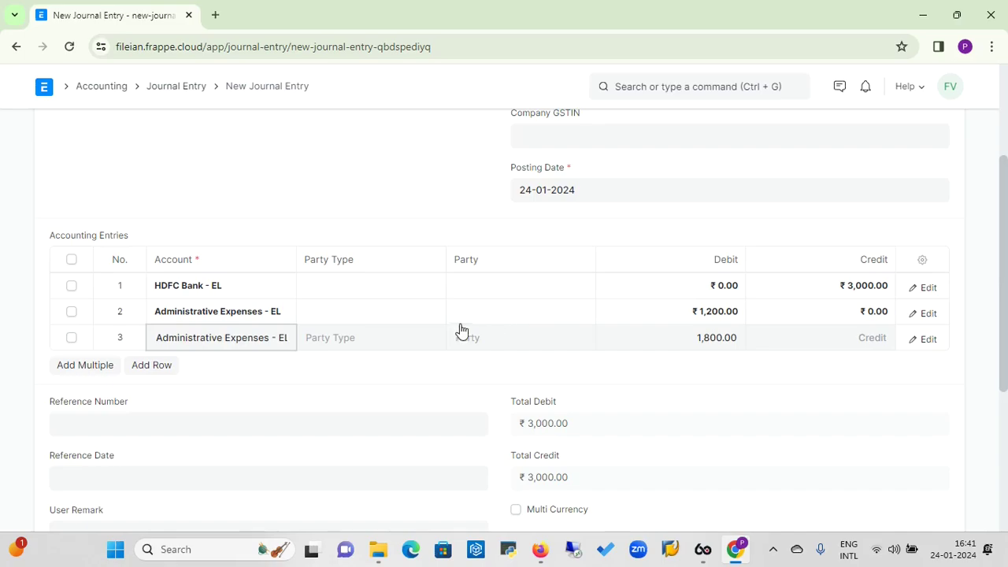
Step: Set the cost center of the second accounting entry row to Online Laptop Sale - EL
{"action": "left_click", "coordinate": [929, 314]}
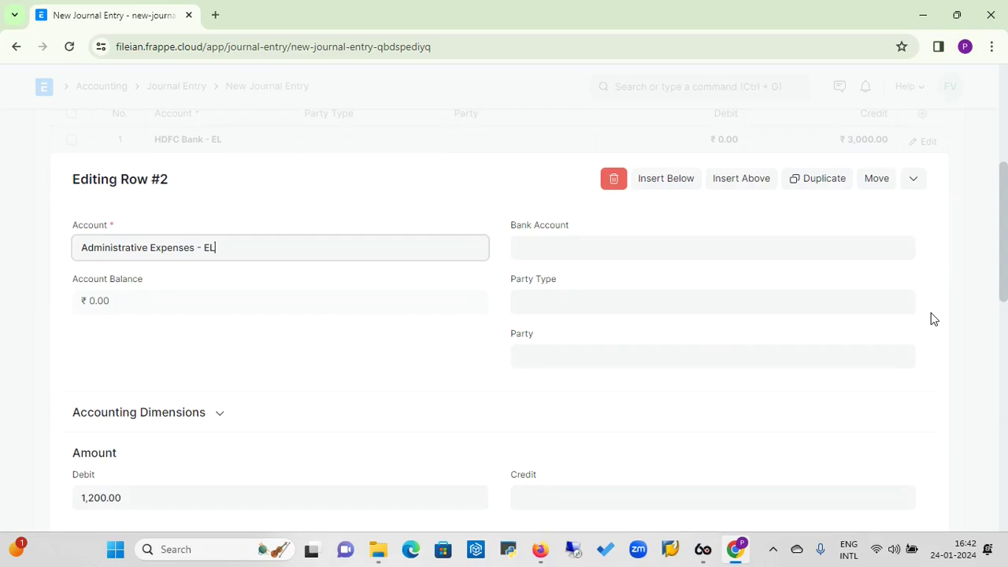
{"action": "left_click", "coordinate": [221, 418]}
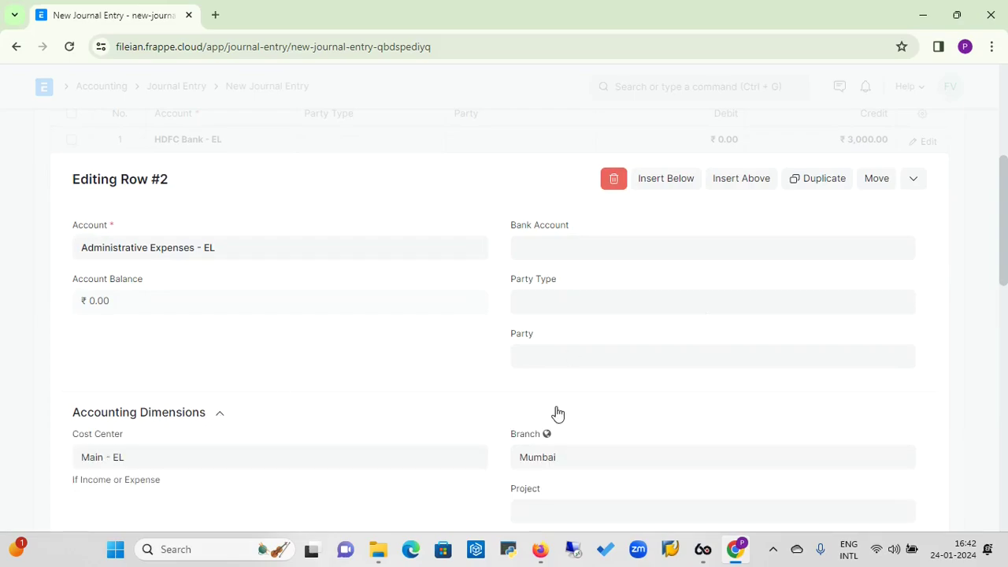
{"action": "left_click_drag", "start_coordinate": [1003, 220], "coordinate": [1002, 252]}
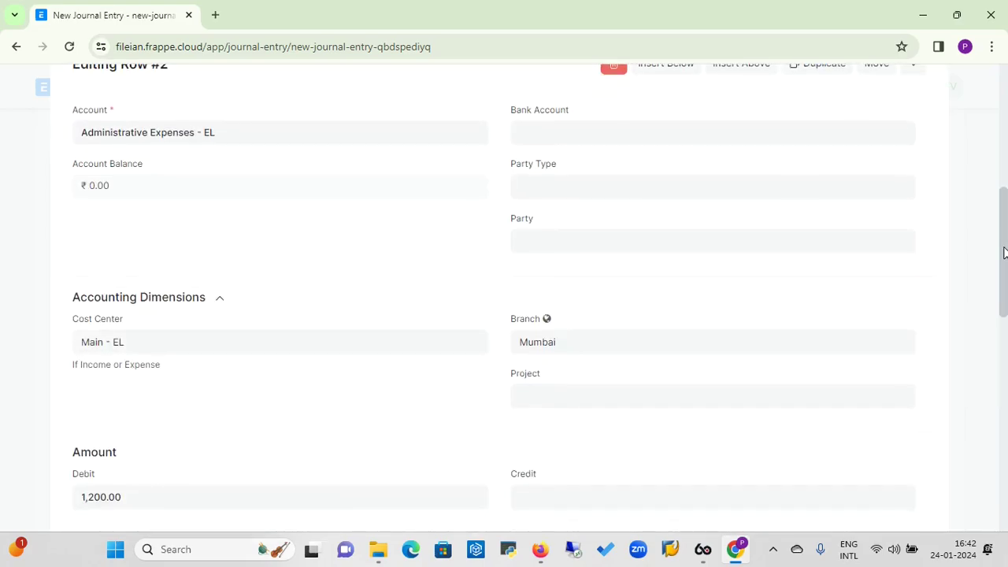
{"action": "left_click", "coordinate": [215, 342]}
{"action": "key", "text": "BackSpace"}
{"action": "key", "text": "BackSpace"}
{"action": "key", "text": "BackSpace"}
{"action": "key", "text": "BackSpace"}
{"action": "key", "text": "BackSpace"}
{"action": "key", "text": "BackSpace"}
{"action": "key", "text": "BackSpace"}
{"action": "key", "text": "BackSpace"}
{"action": "key", "text": "BackSpace"}
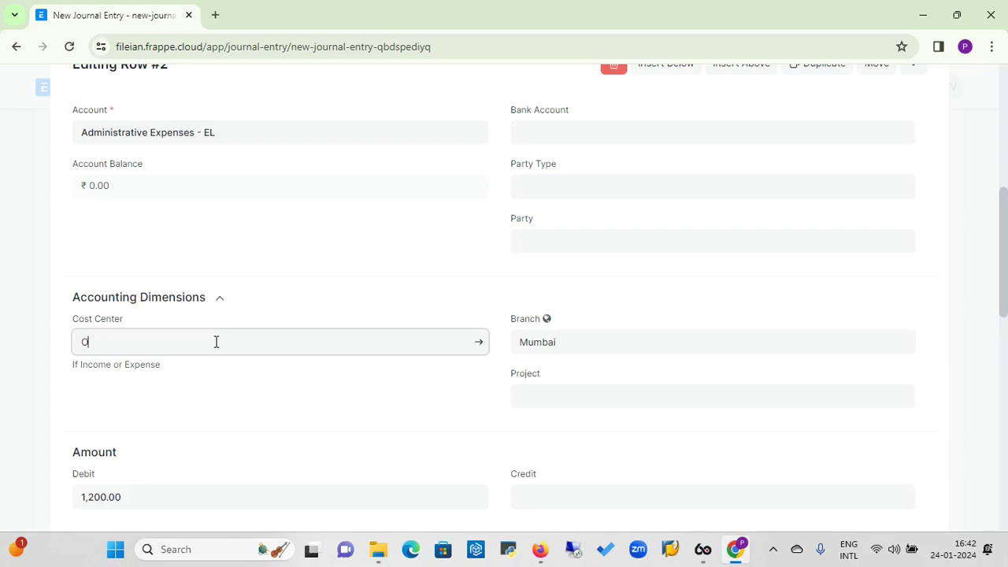
{"action": "left_click", "coordinate": [33, 198]}
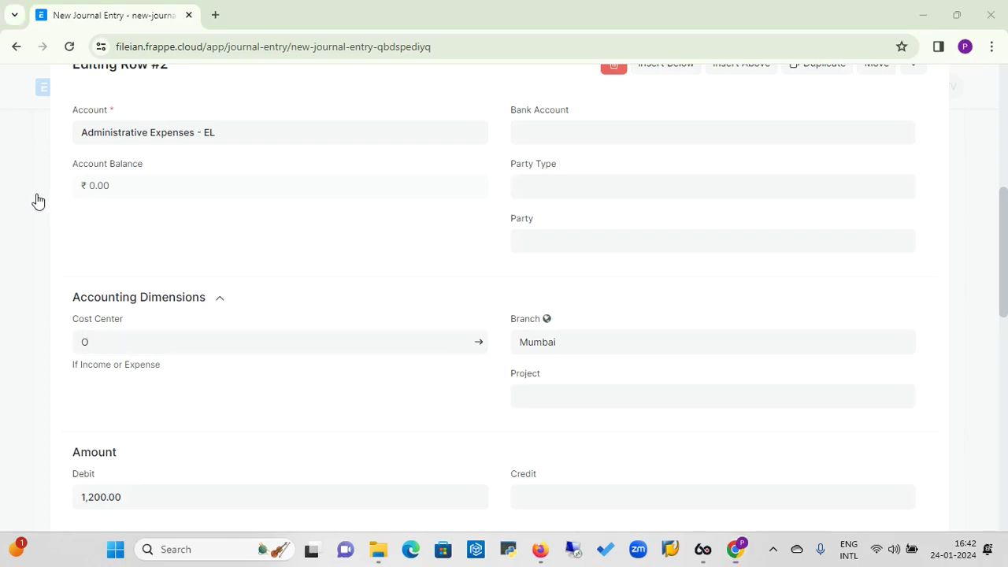
{"action": "left_click", "coordinate": [132, 298]}
{"action": "left_click", "coordinate": [220, 277]}
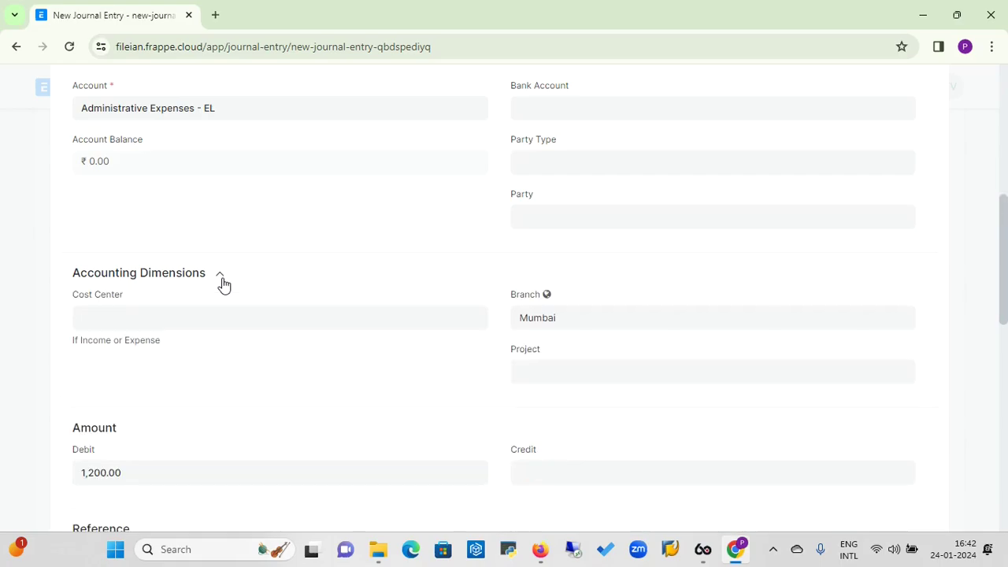
{"action": "left_click", "coordinate": [174, 311]}
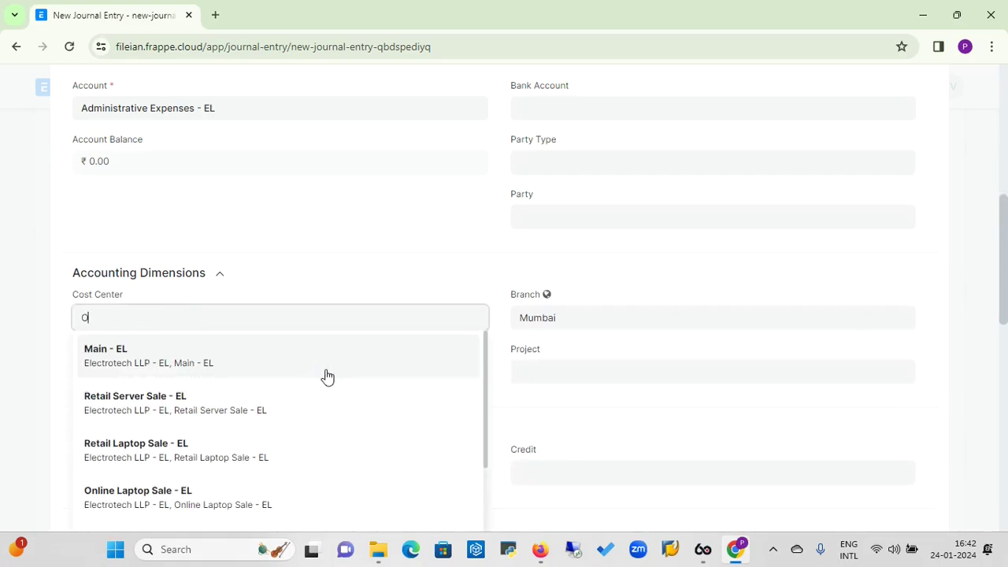
{"action": "left_click", "coordinate": [128, 496]}
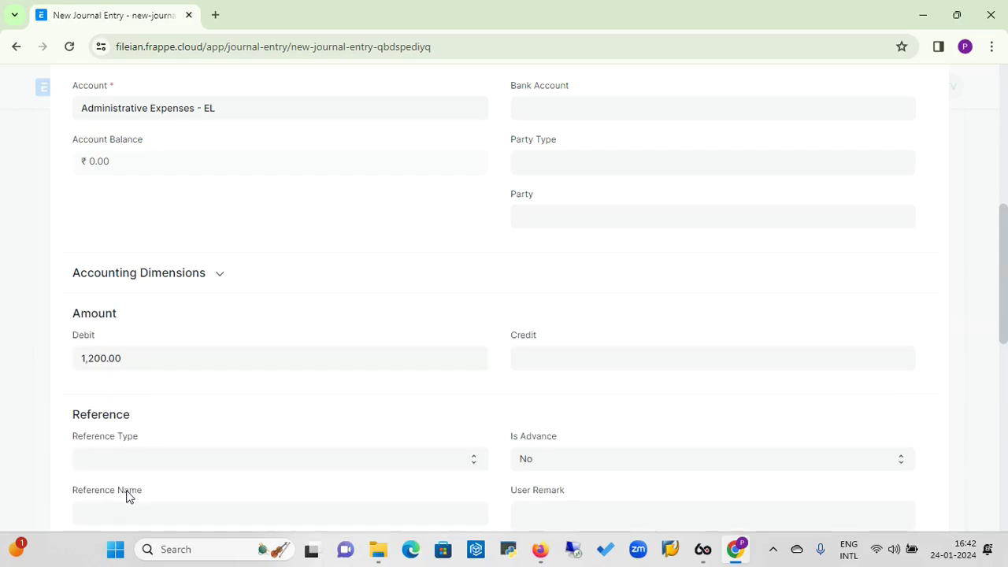
Step: Clear the Branch dimension of the second accounting entry row and close the row's details
{"action": "left_click", "coordinate": [222, 274]}
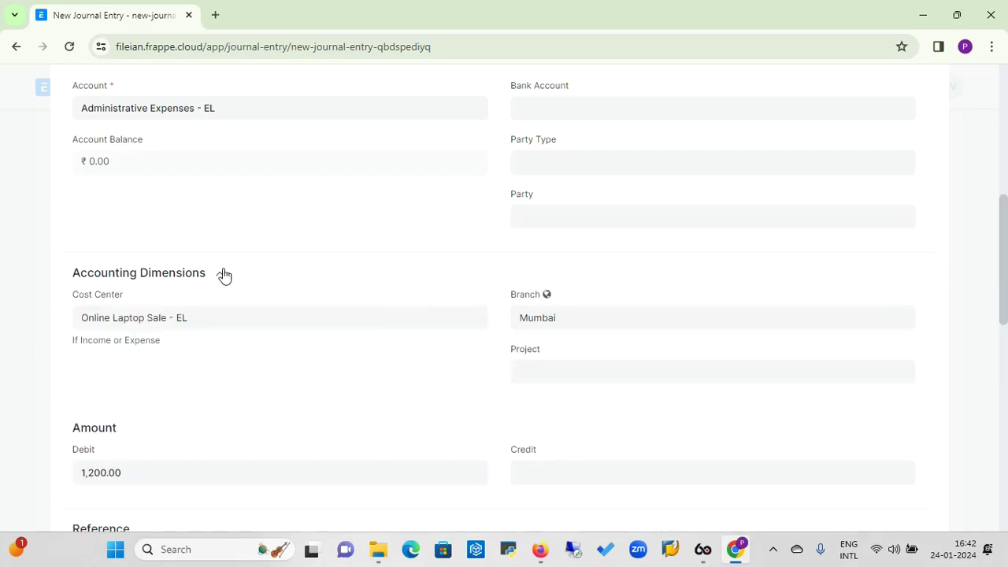
{"action": "left_click", "coordinate": [587, 312]}
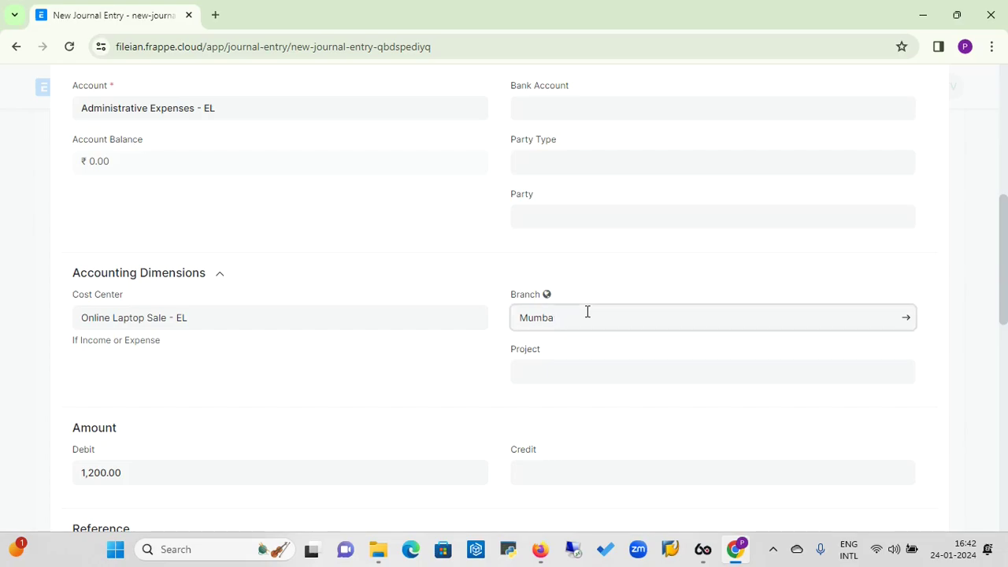
{"action": "key", "text": "BackSpace"}
{"action": "key", "text": "BackSpace"}
{"action": "key", "text": "BackSpace"}
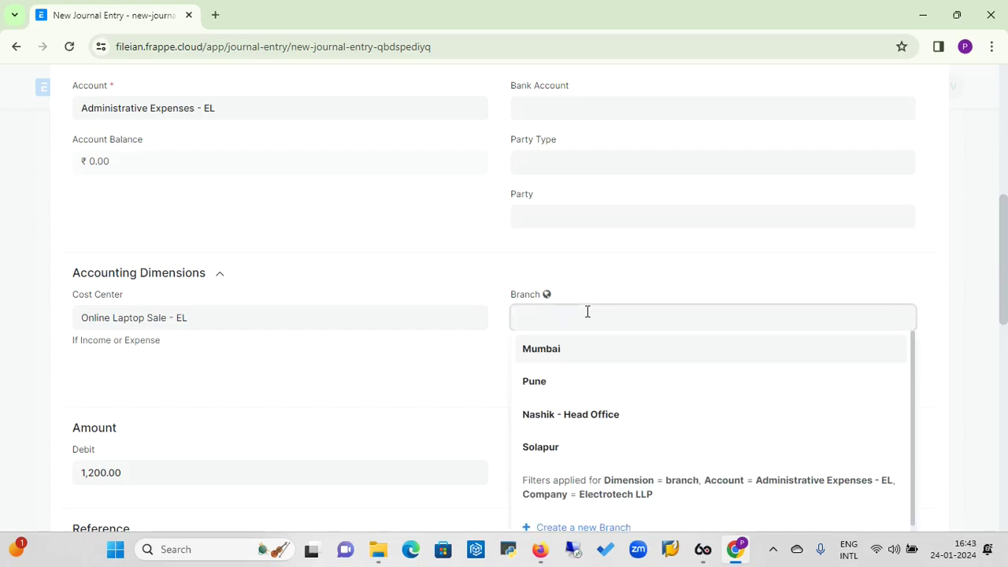
{"action": "left_click", "coordinate": [604, 287]}
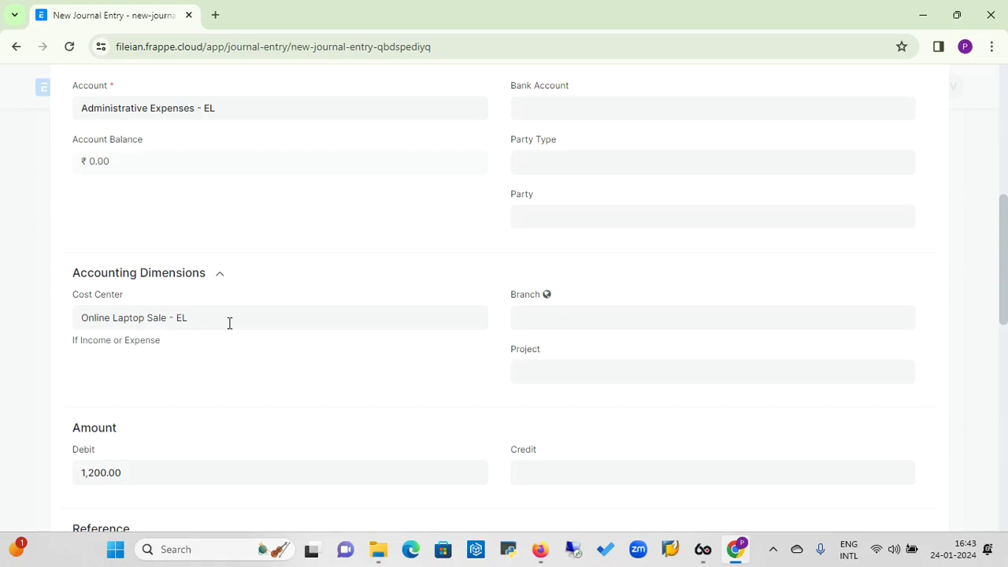
{"action": "key", "text": "Escape"}
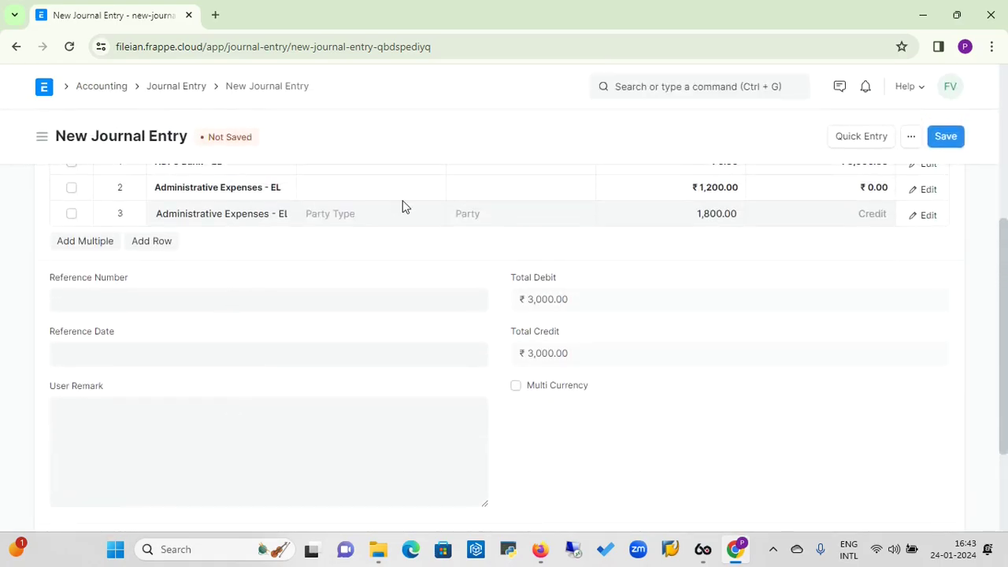
Step: Set the cost center of the third accounting entry row to Retail Laptop Sale - EL
{"action": "left_click", "coordinate": [927, 215]}
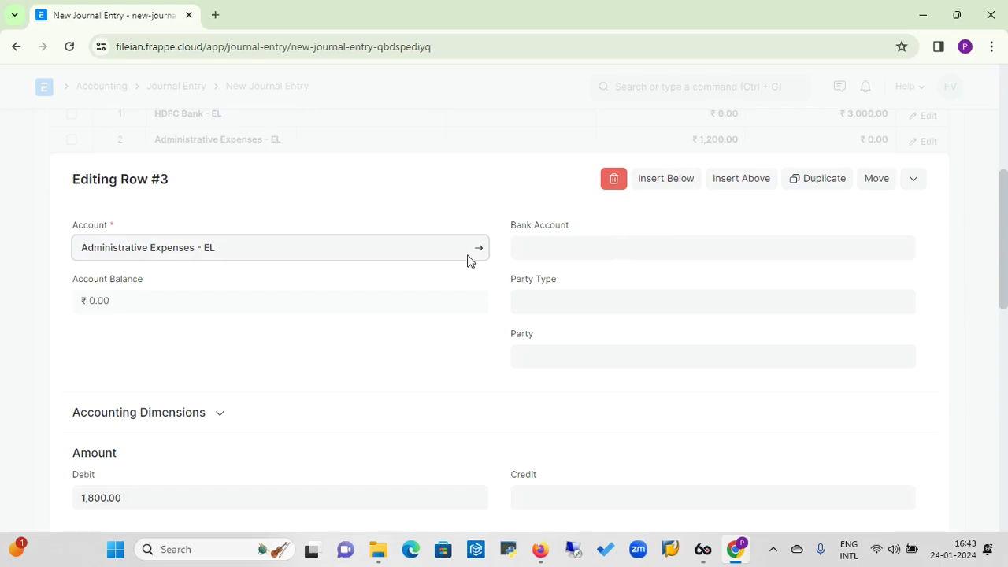
{"action": "left_click", "coordinate": [218, 417]}
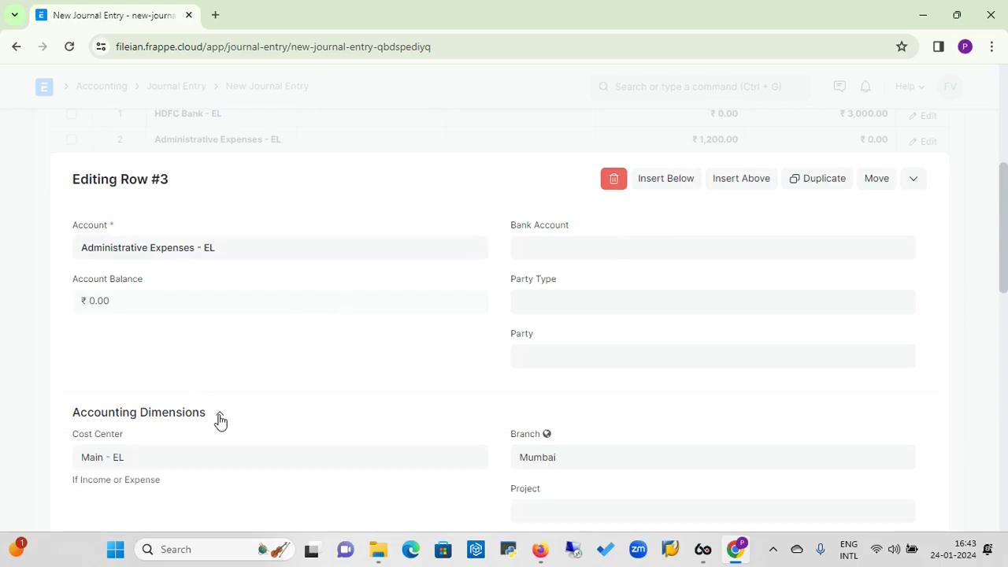
{"action": "double_click", "coordinate": [199, 454]}
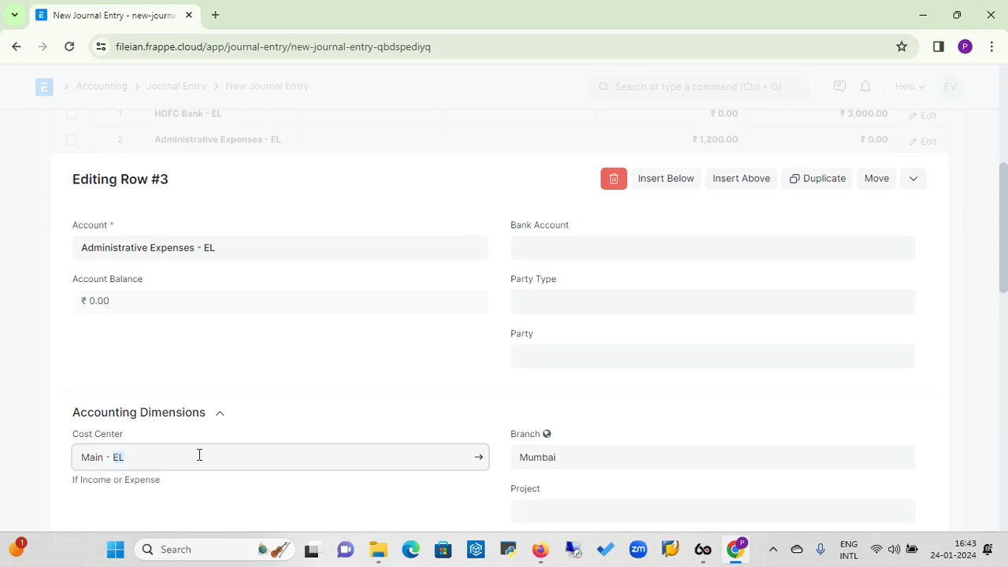
{"action": "left_click", "coordinate": [199, 454]}
{"action": "key", "text": "BackSpace"}
{"action": "key", "text": "BackSpace"}
{"action": "key", "text": "BackSpace"}
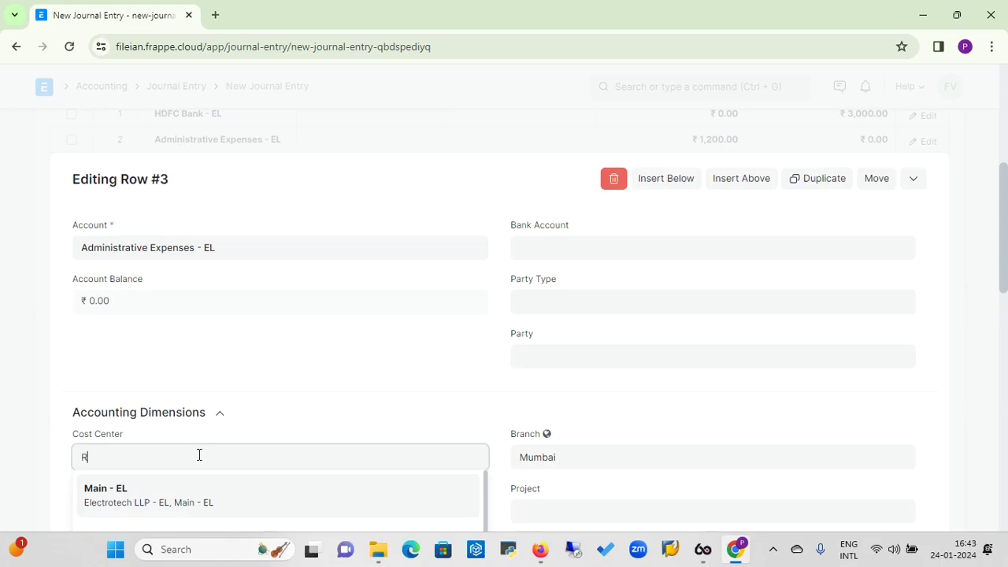
{"action": "type", "text": "Ret"}
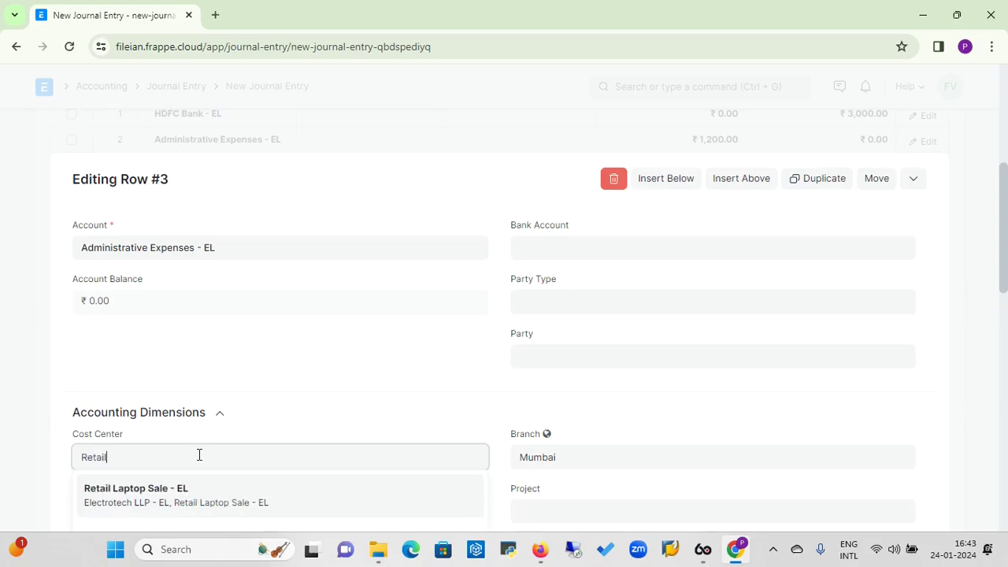
{"action": "type", "text": "ail"}
{"action": "left_click", "coordinate": [137, 493]}
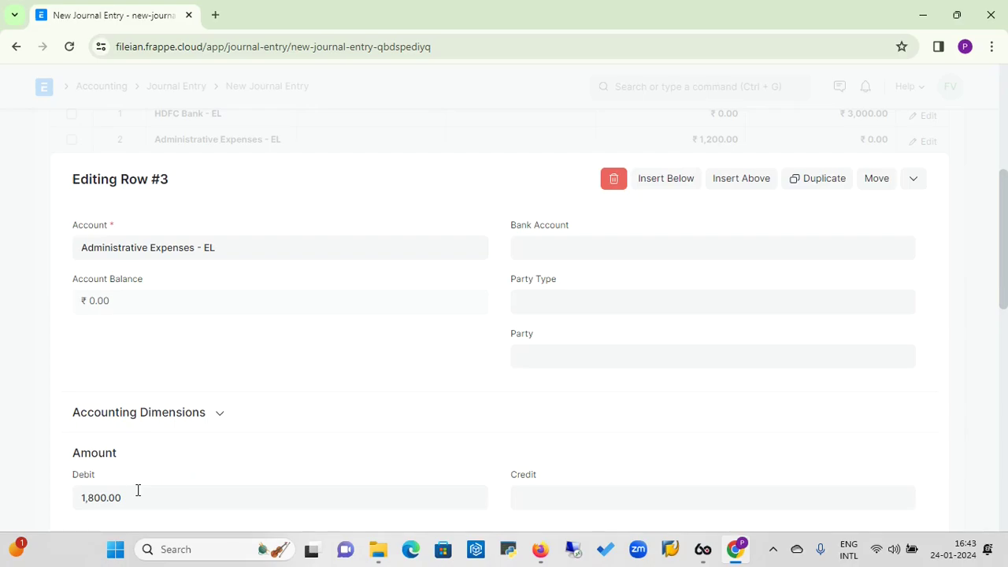
{"action": "left_click", "coordinate": [1004, 230]}
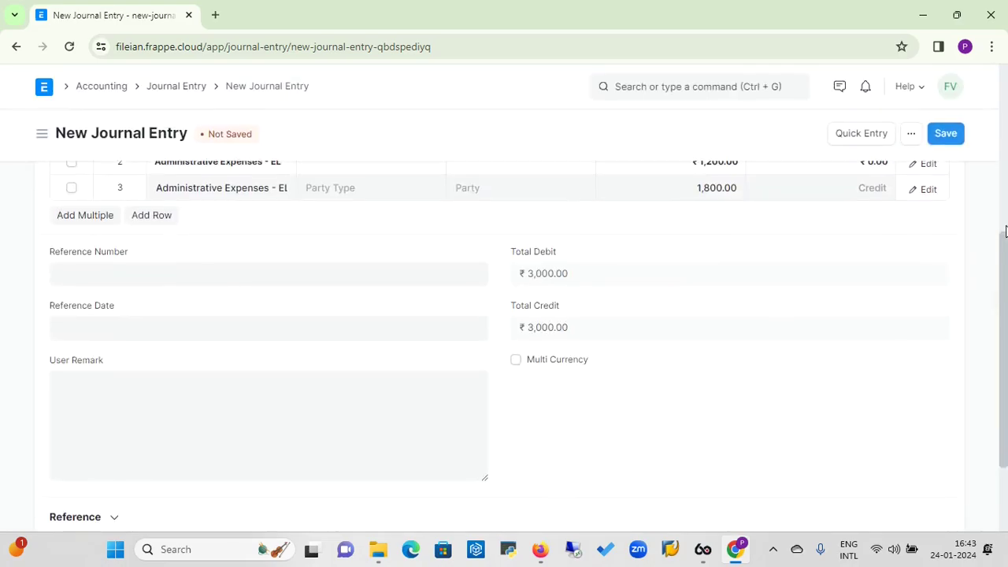
Step: Clear the Branch dimension of the third accounting entry row and recheck the row's accounting dimensions
{"action": "left_click", "coordinate": [932, 192]}
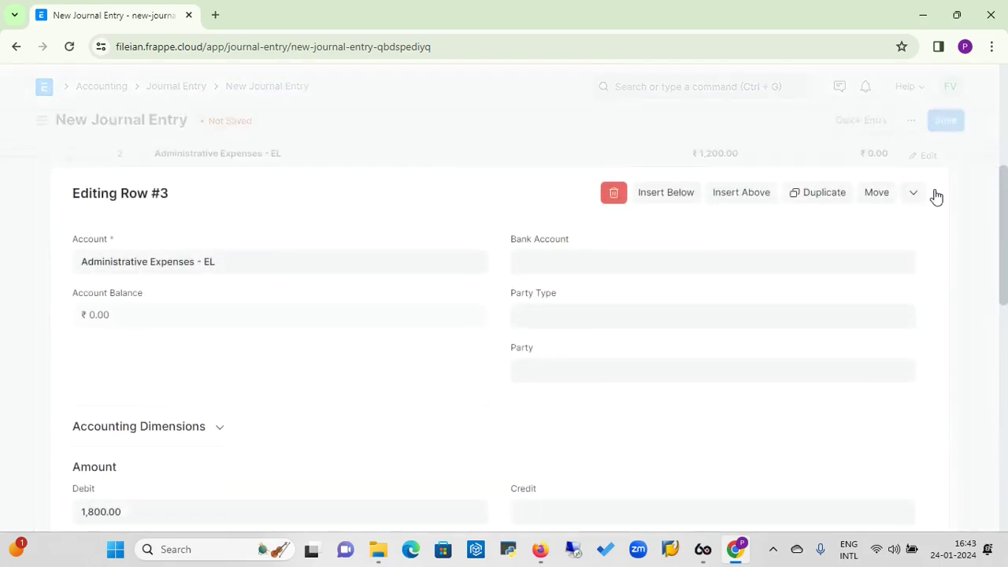
{"action": "left_click", "coordinate": [219, 415]}
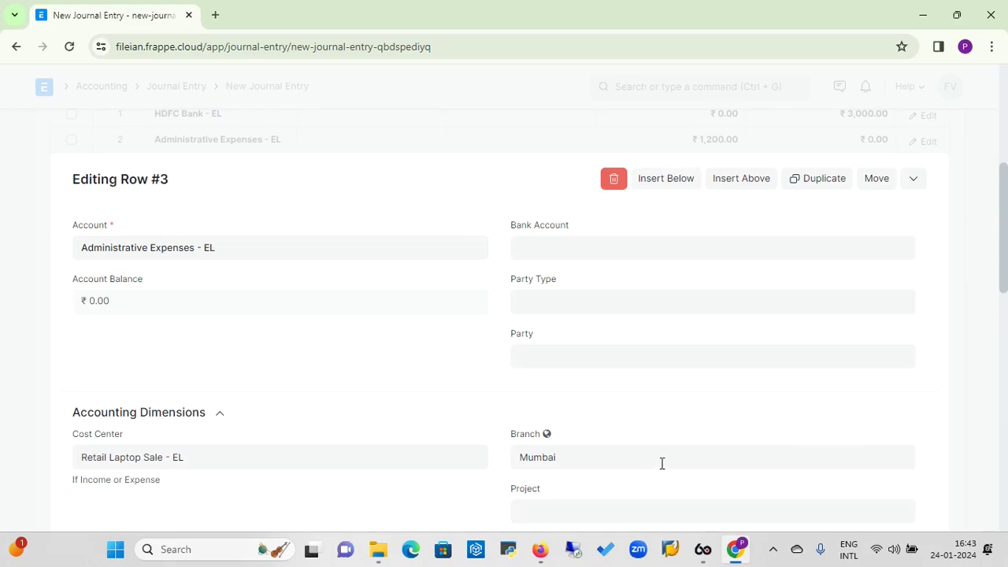
{"action": "left_click", "coordinate": [649, 457]}
{"action": "key", "text": "BackSpace"}
{"action": "key", "text": "BackSpace"}
{"action": "key", "text": "BackSpace"}
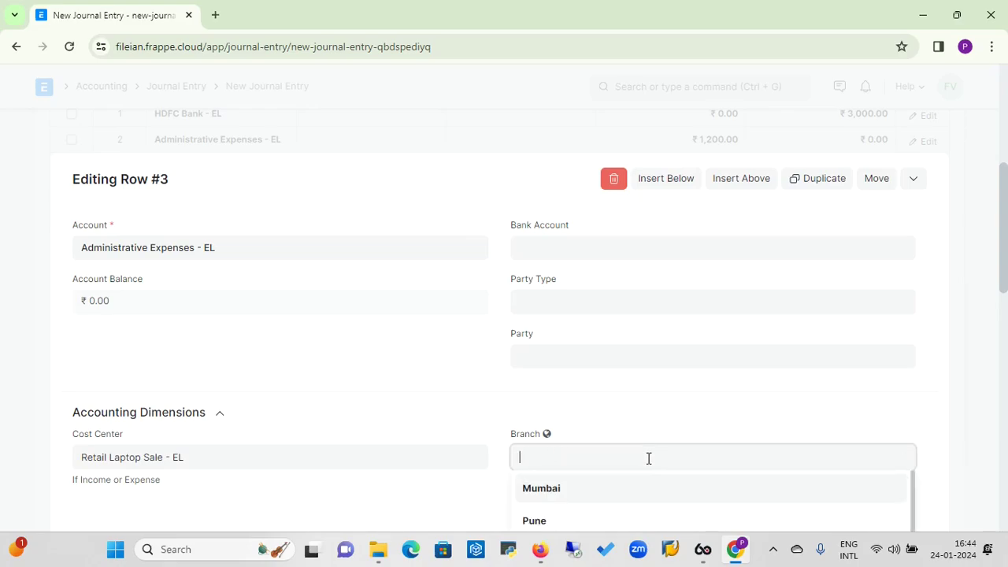
{"action": "key", "text": "Escape"}
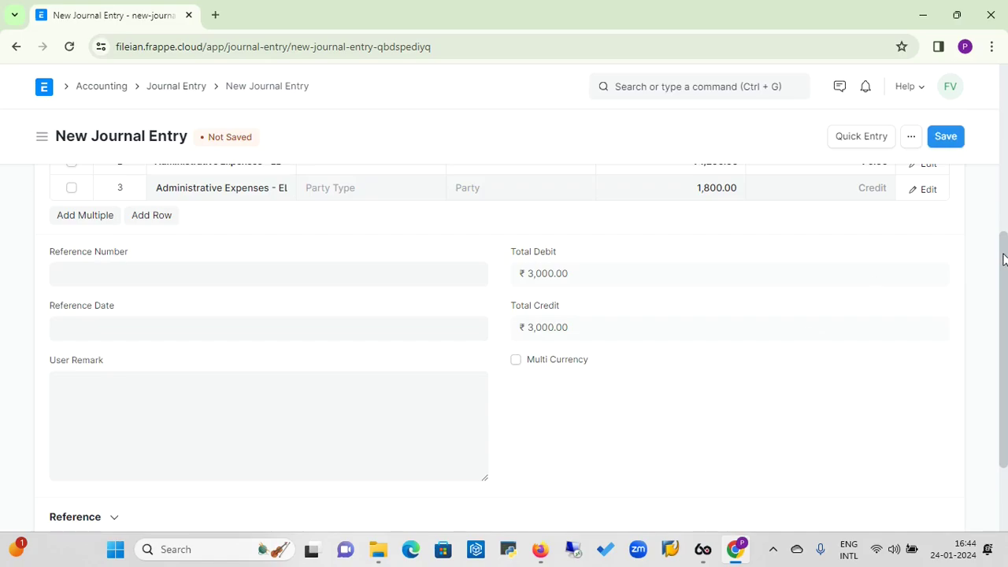
{"action": "scroll", "coordinate": [1004, 260], "scroll_direction": "up", "scroll_amount": 1}
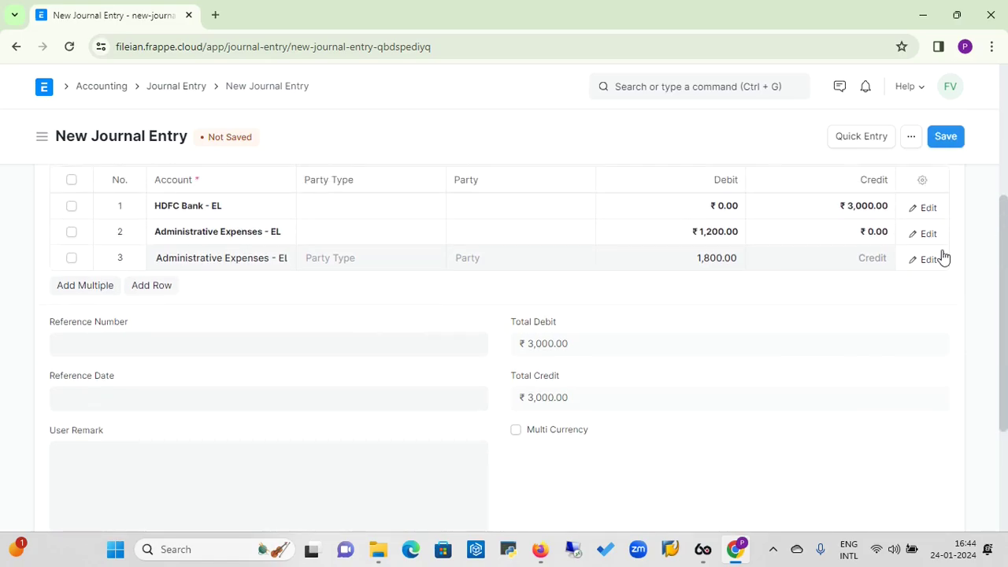
{"action": "left_click", "coordinate": [929, 260]}
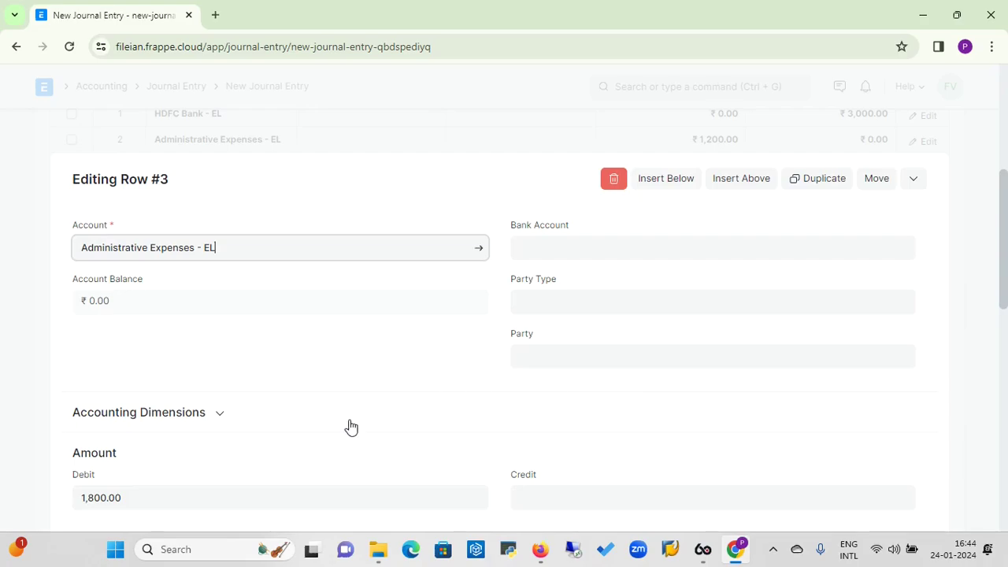
{"action": "left_click", "coordinate": [222, 419]}
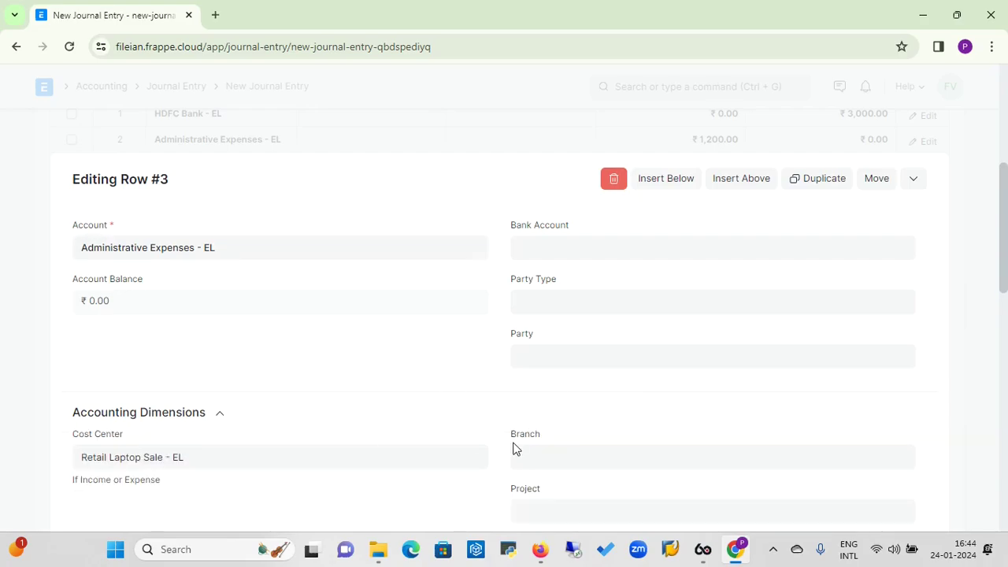
{"action": "key", "text": "Escape"}
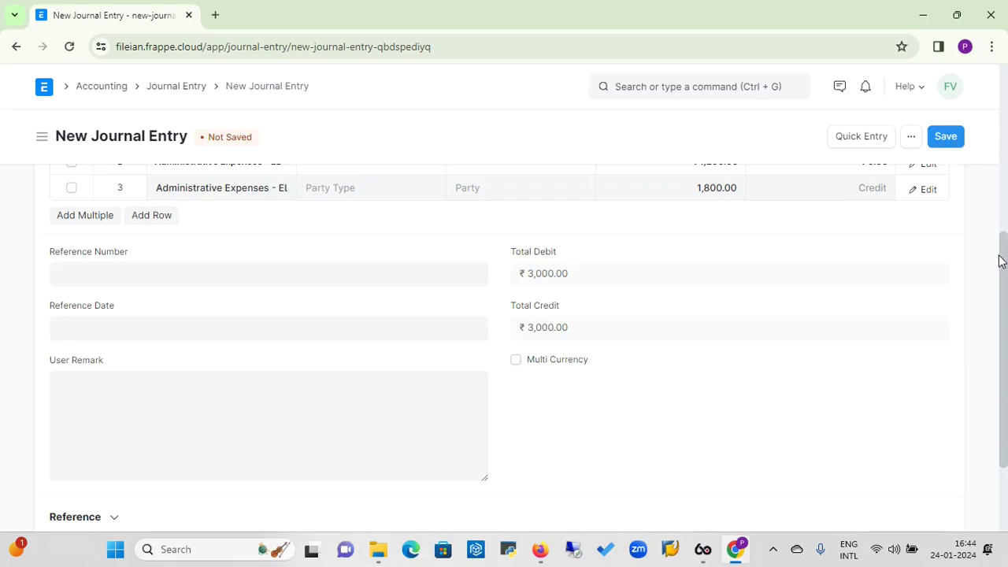
Step: Save the journal entry and try to submit it permanently with the Branch dimension left empty
{"action": "left_click", "coordinate": [947, 140]}
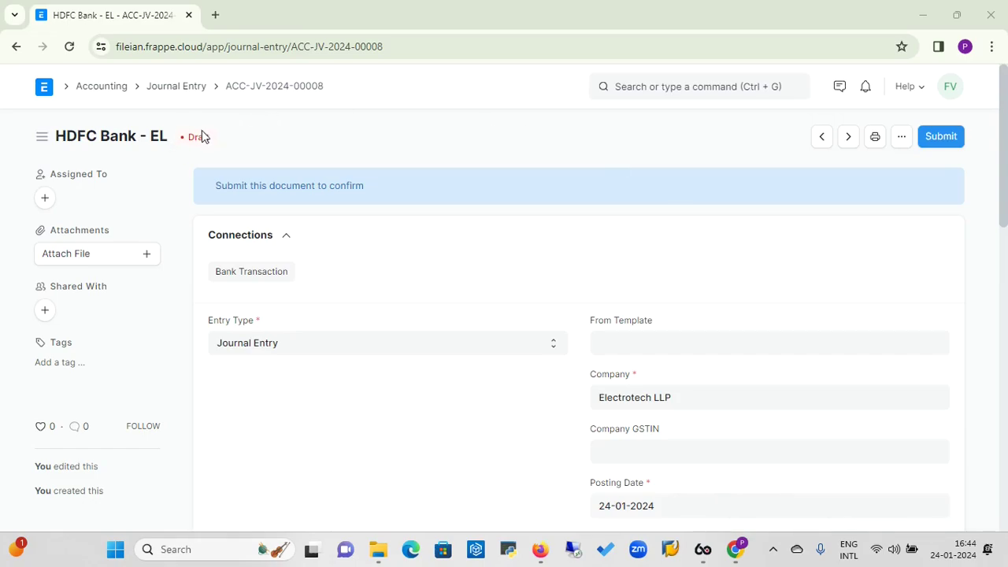
{"action": "left_click", "coordinate": [942, 137]}
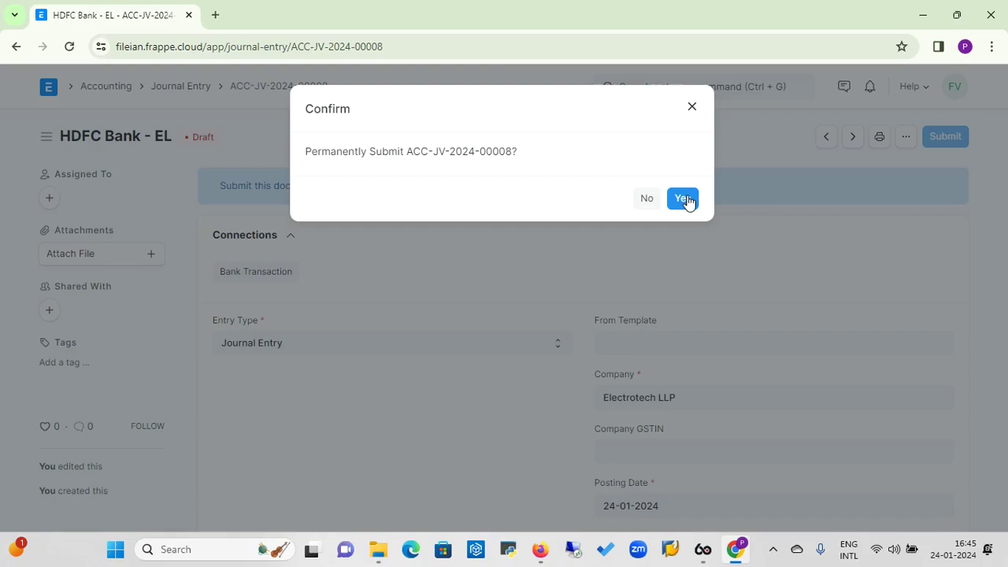
{"action": "left_click", "coordinate": [683, 199]}
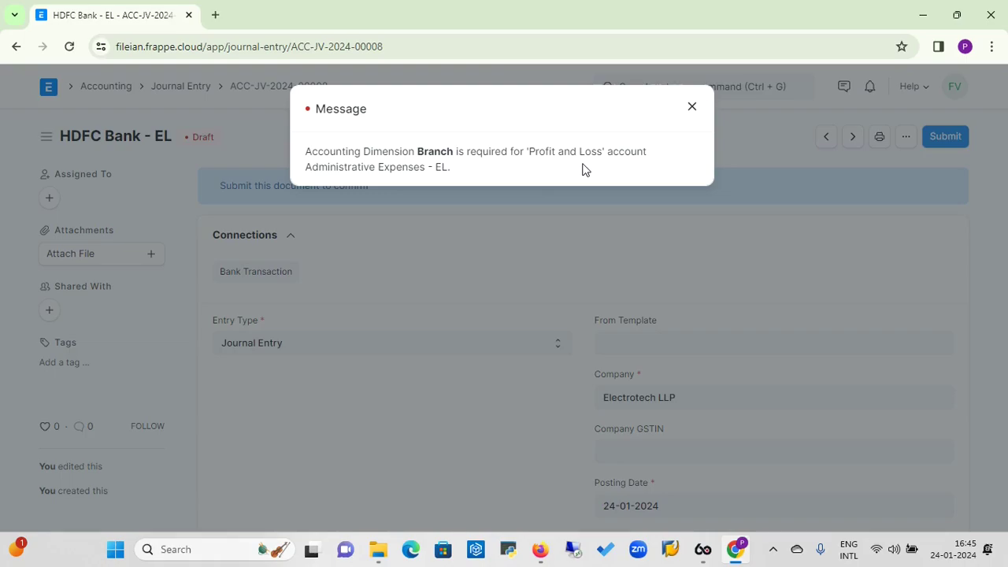
{"action": "left_click", "coordinate": [692, 111]}
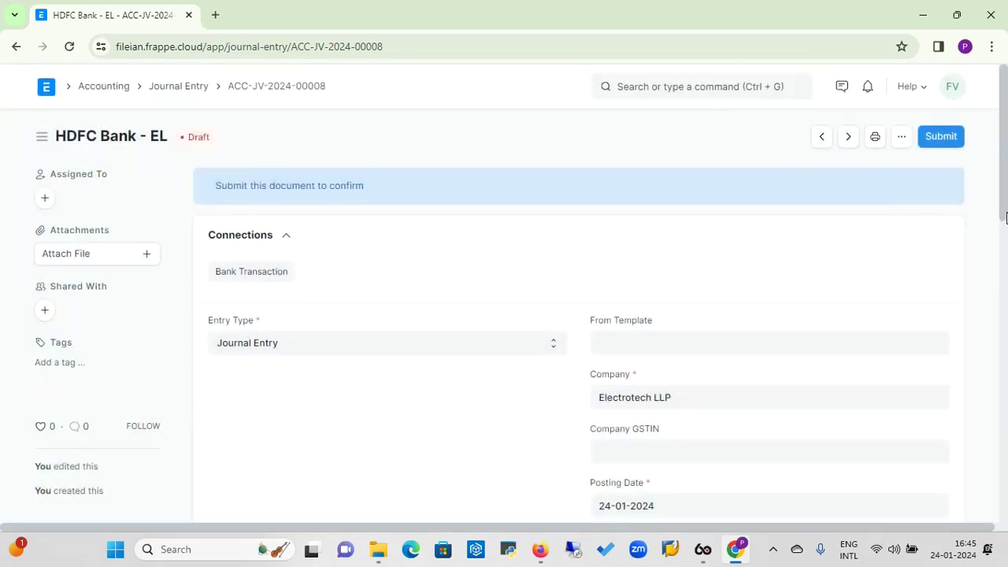
Step: Set the Branch dimension of the second accounting entry row to Pune and close the row's details
{"action": "left_click_drag", "start_coordinate": [1005, 211], "coordinate": [1006, 304]}
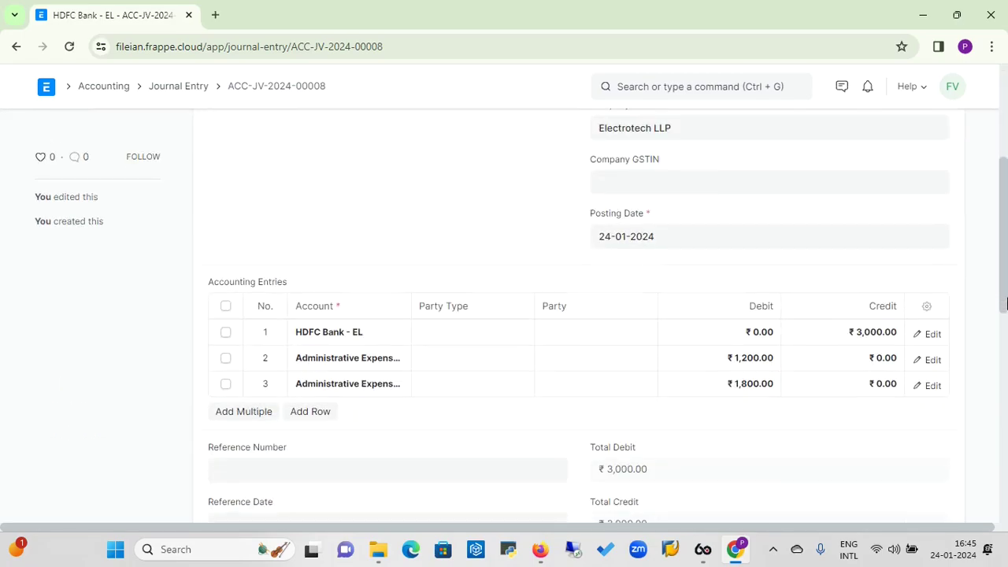
{"action": "left_click", "coordinate": [932, 362]}
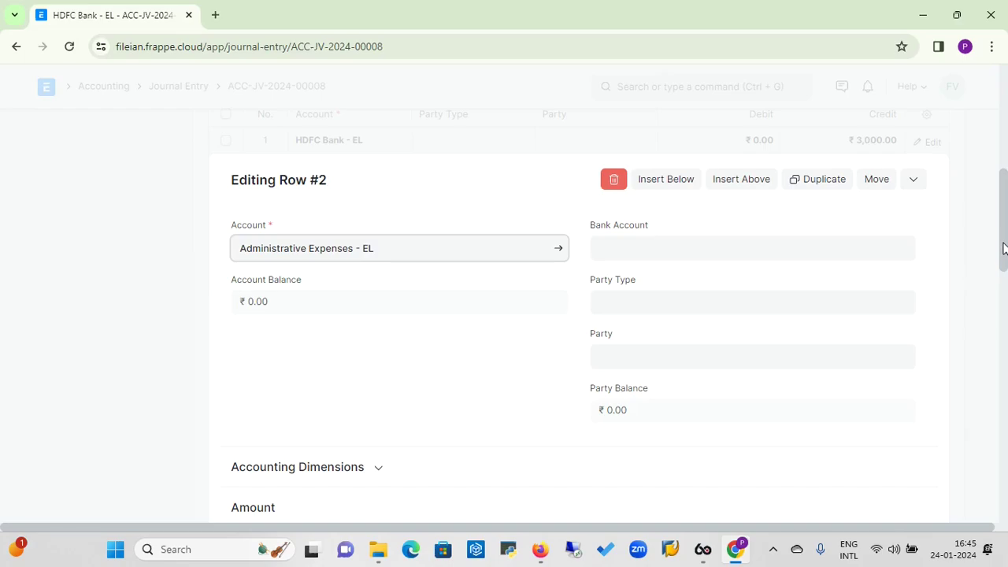
{"action": "right_click", "coordinate": [1007, 271]}
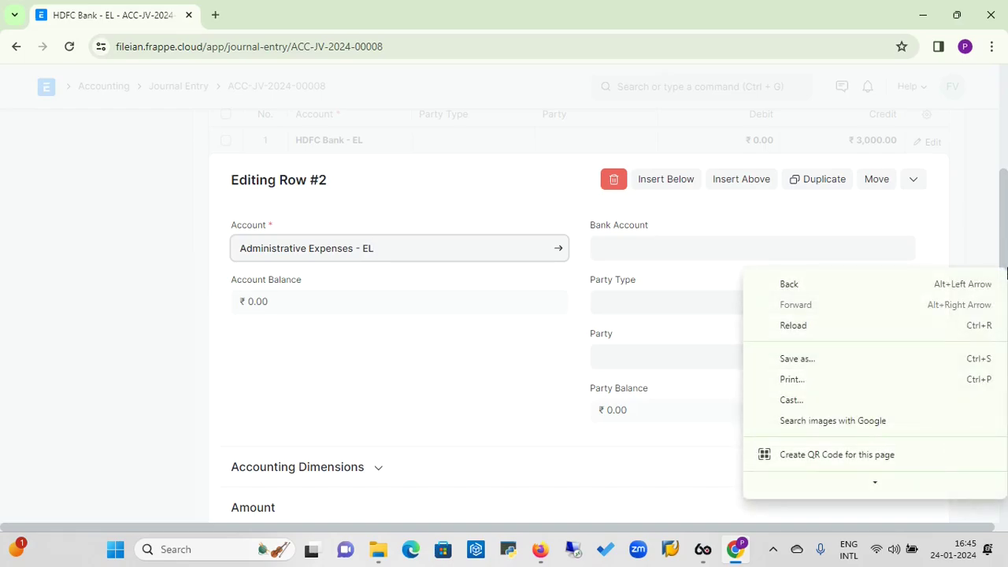
{"action": "left_click", "coordinate": [371, 467]}
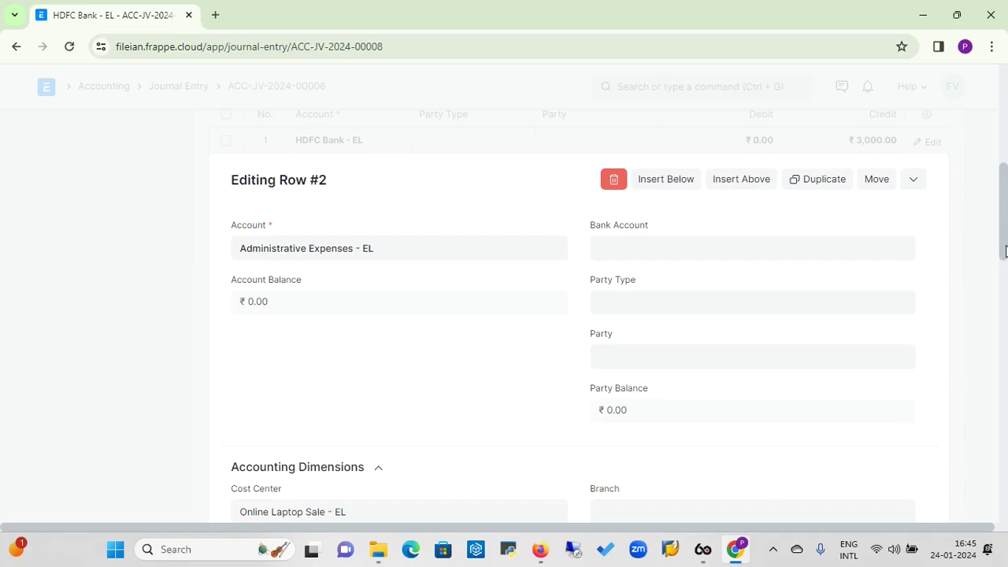
{"action": "left_click_drag", "start_coordinate": [1005, 250], "coordinate": [1004, 289]}
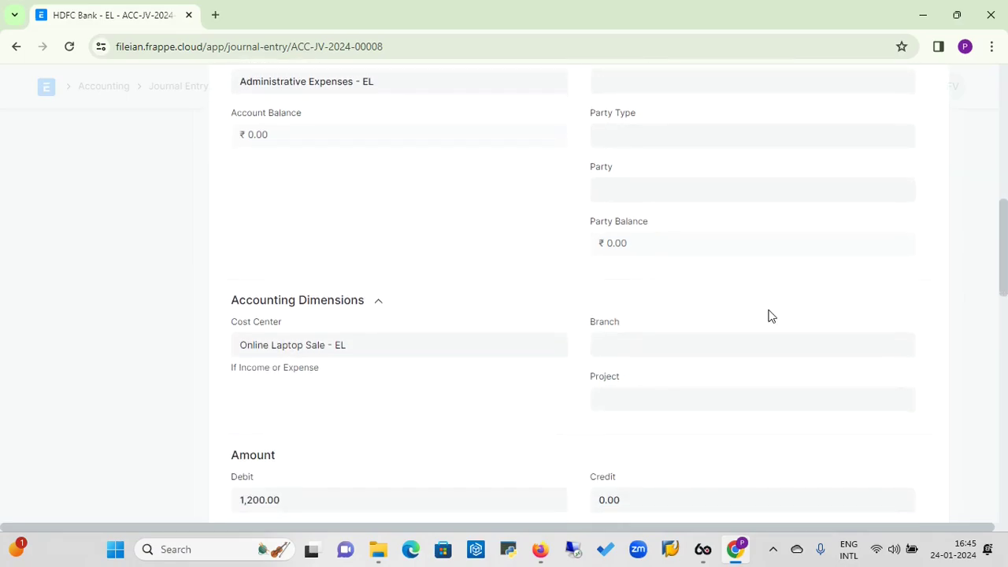
{"action": "left_click", "coordinate": [659, 347]}
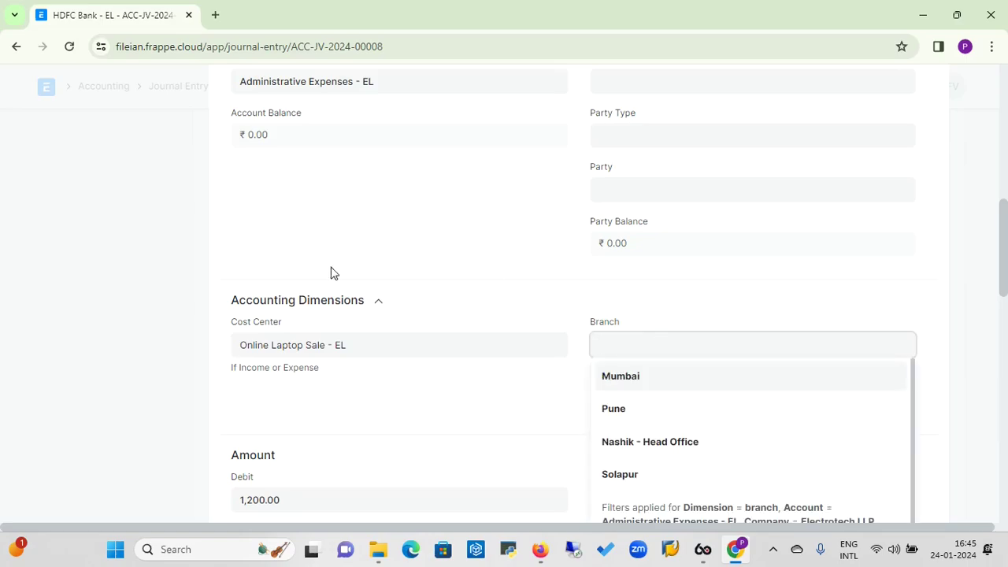
{"action": "left_click", "coordinate": [623, 414]}
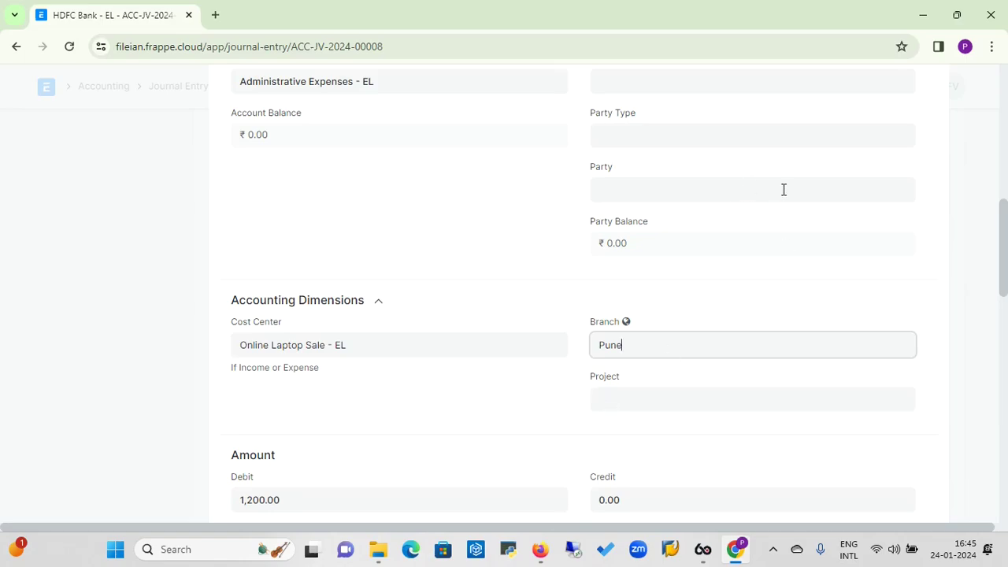
{"action": "scroll", "coordinate": [826, 226], "scroll_direction": "down", "scroll_amount": 5}
{"action": "scroll", "coordinate": [827, 227], "scroll_direction": "up", "scroll_amount": 1}
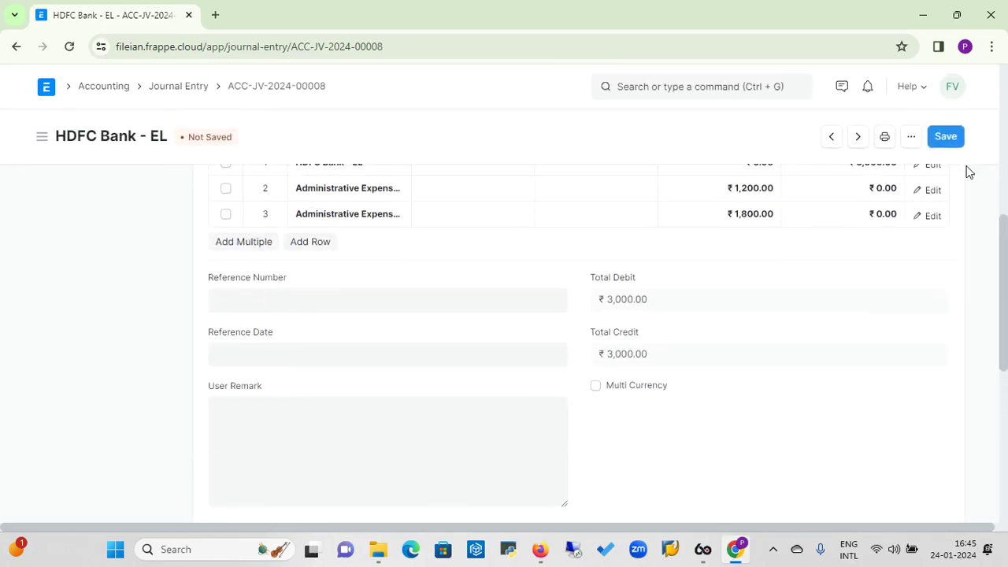
Step: Set the Branch dimension of the third accounting entry row to Pune and close the row's details
{"action": "left_click", "coordinate": [931, 216]}
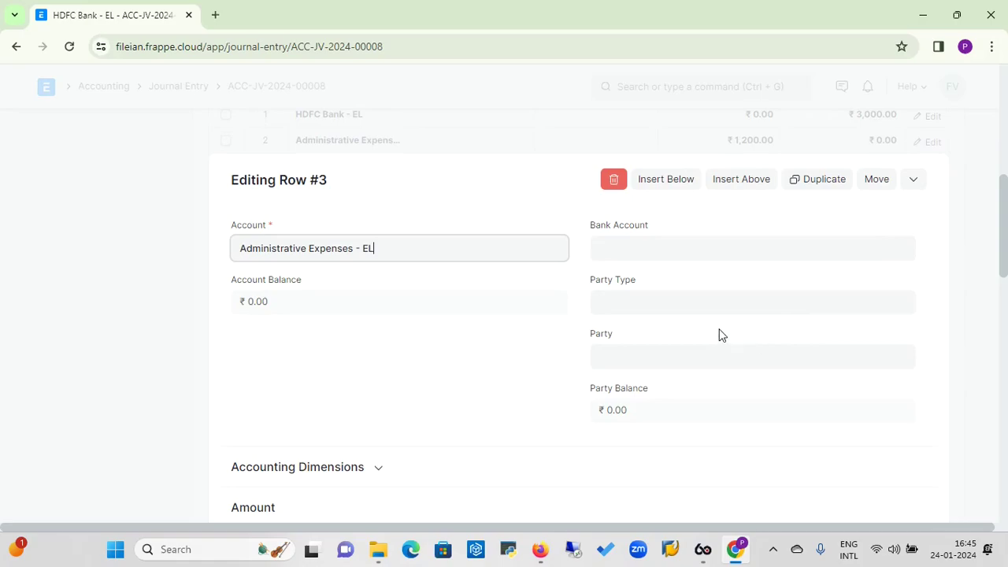
{"action": "left_click", "coordinate": [378, 470]}
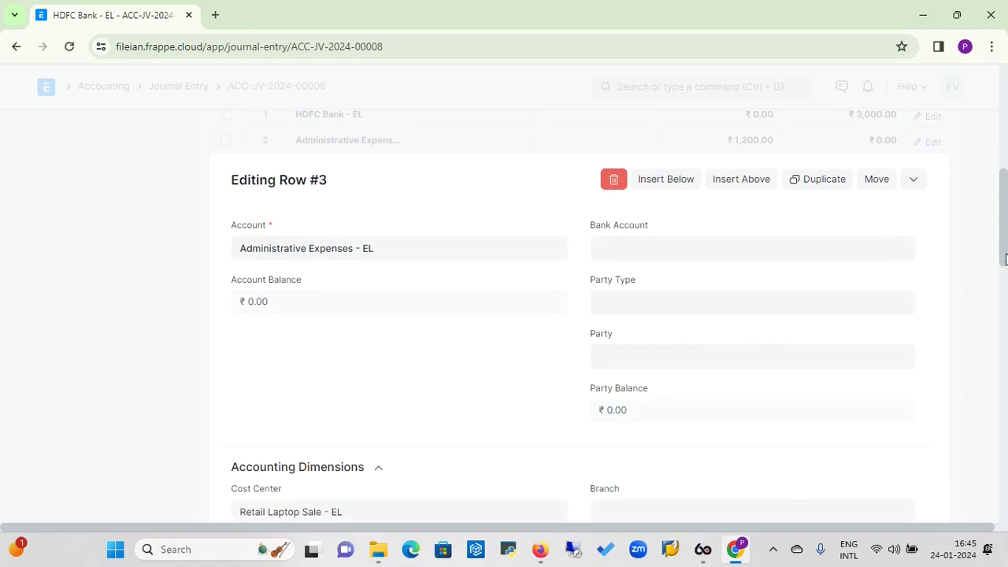
{"action": "right_click", "coordinate": [1003, 289]}
{"action": "scroll", "coordinate": [1003, 289], "scroll_direction": "down", "scroll_amount": 1}
{"action": "key", "text": "Escape"}
{"action": "scroll", "coordinate": [1006, 260], "scroll_direction": "down", "scroll_amount": 2}
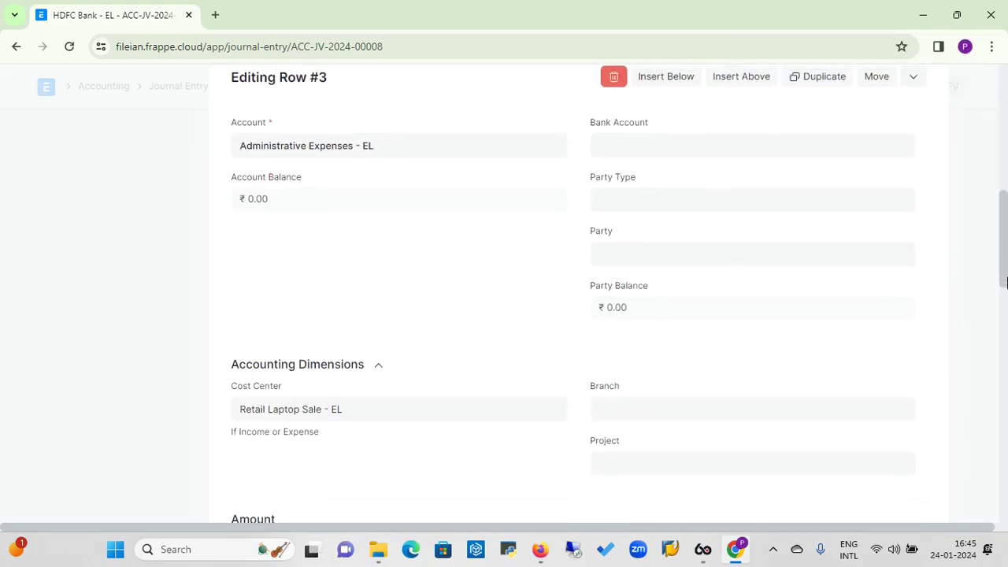
{"action": "left_click", "coordinate": [619, 389]}
{"action": "type", "text": "Pun"}
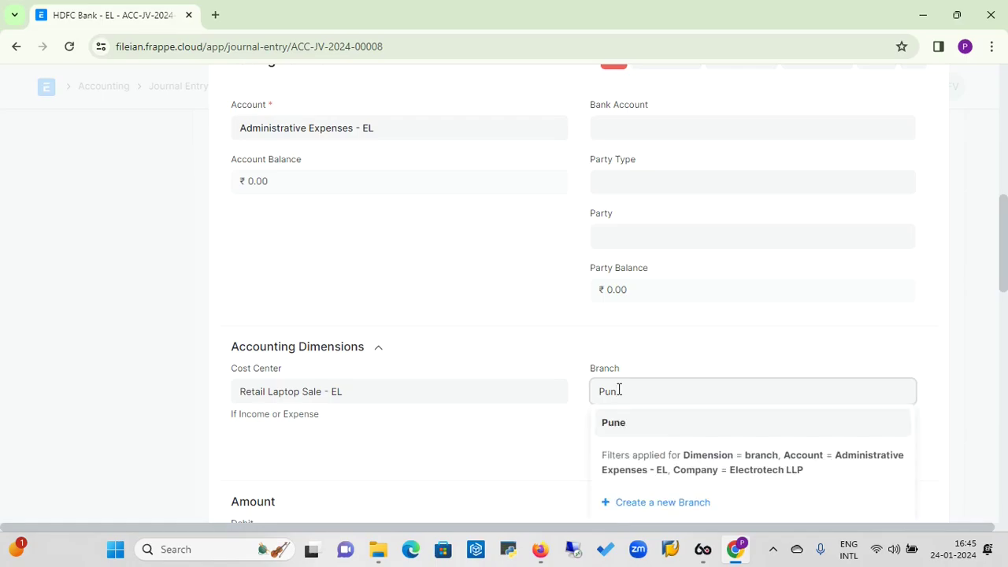
{"action": "left_click", "coordinate": [611, 422]}
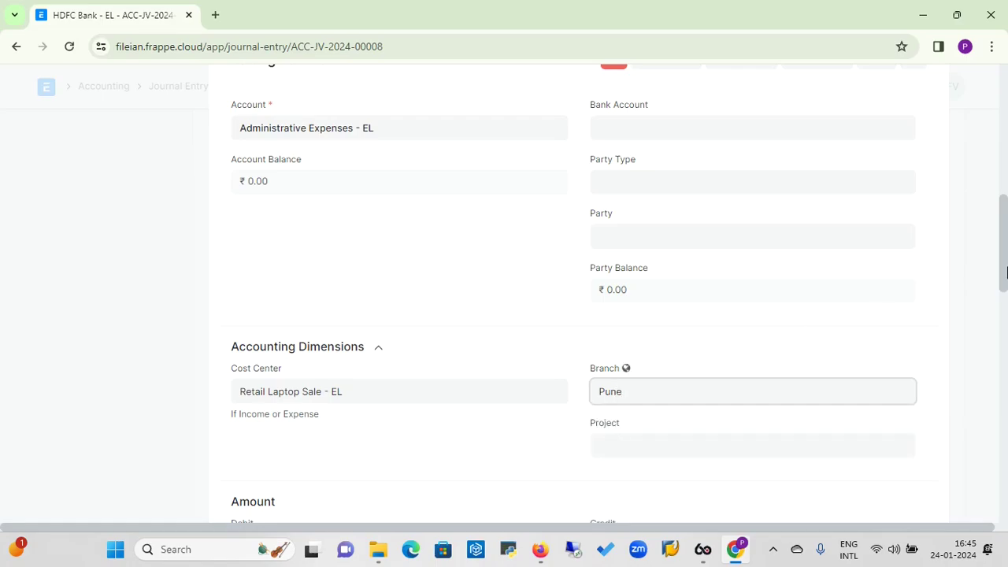
{"action": "key", "text": "Escape"}
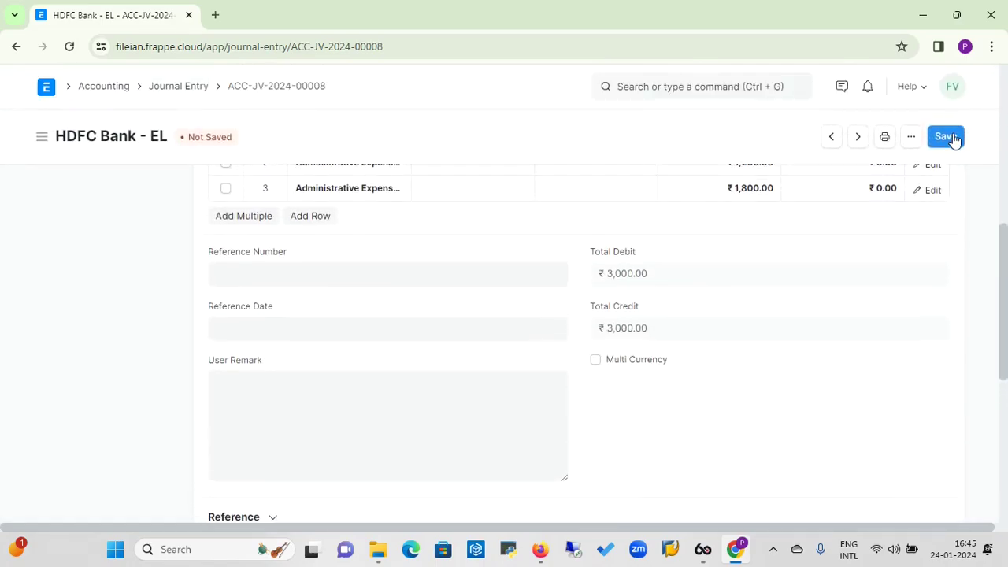
Step: Save the journal entry and submit it permanently
{"action": "left_click", "coordinate": [951, 139]}
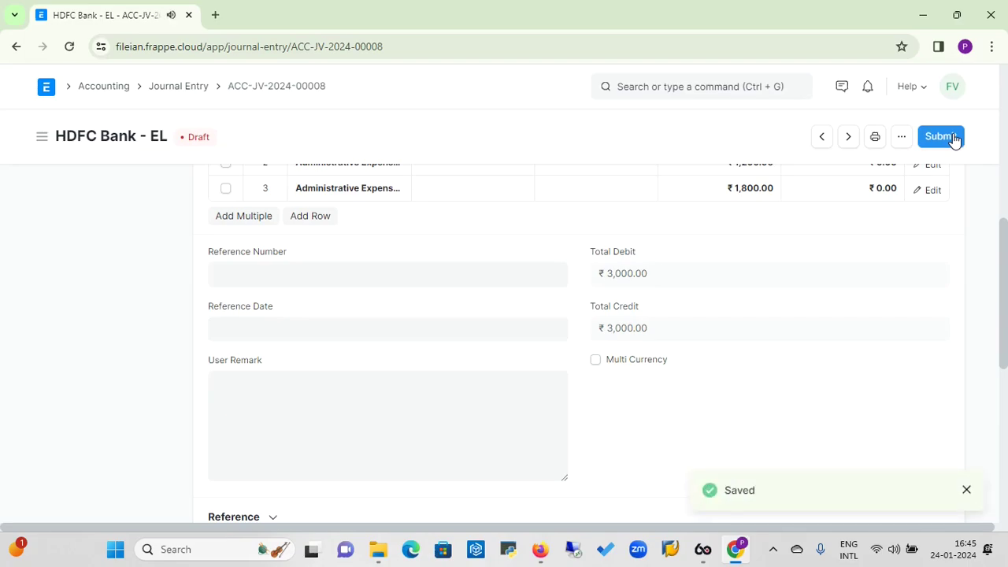
{"action": "left_click", "coordinate": [940, 137]}
{"action": "left_click", "coordinate": [687, 201]}
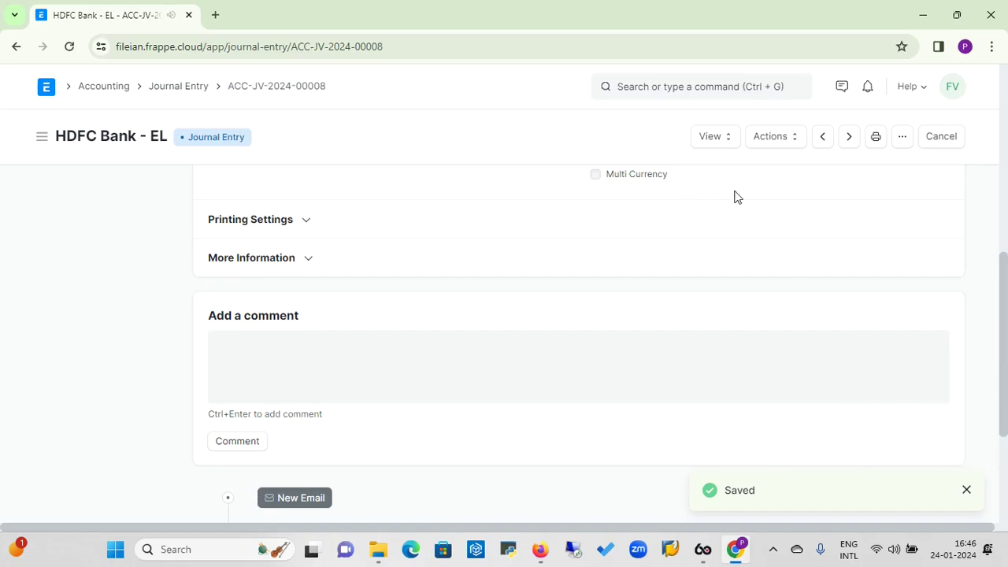
Step: Open the ledger of the submitted journal entry and review its bank and administrative expense postings
{"action": "left_click", "coordinate": [726, 142]}
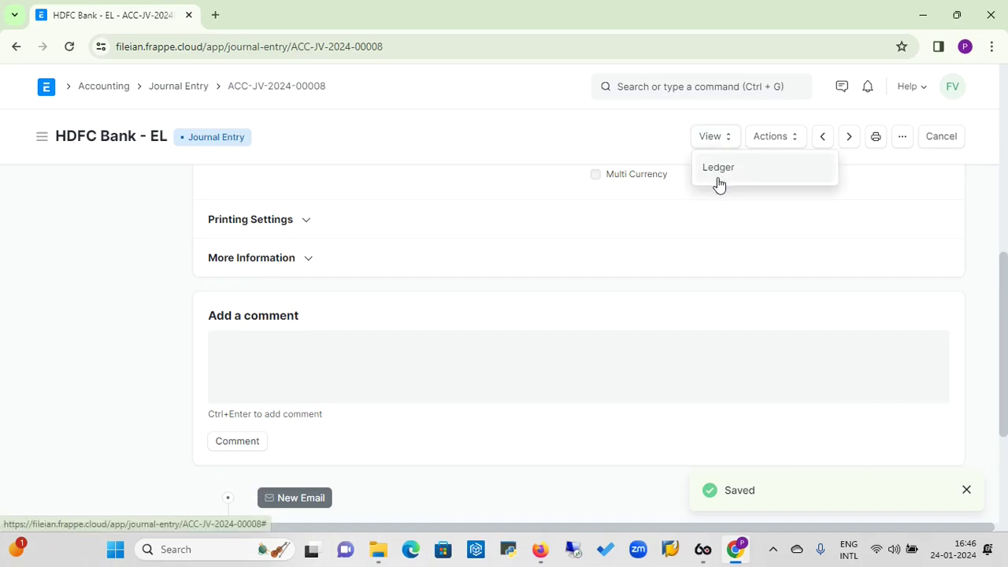
{"action": "left_click", "coordinate": [724, 169]}
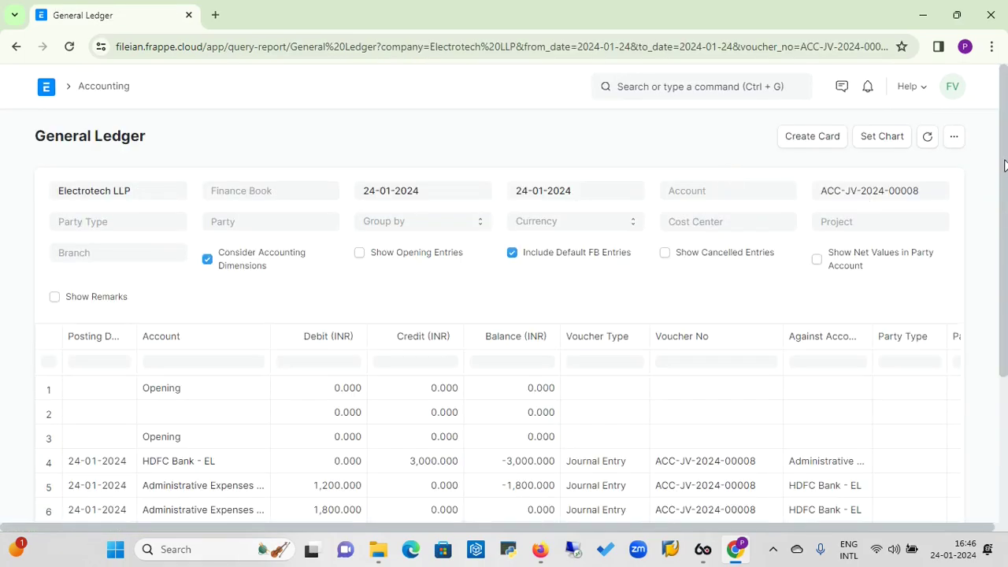
{"action": "left_click_drag", "start_coordinate": [1004, 164], "coordinate": [1006, 242]}
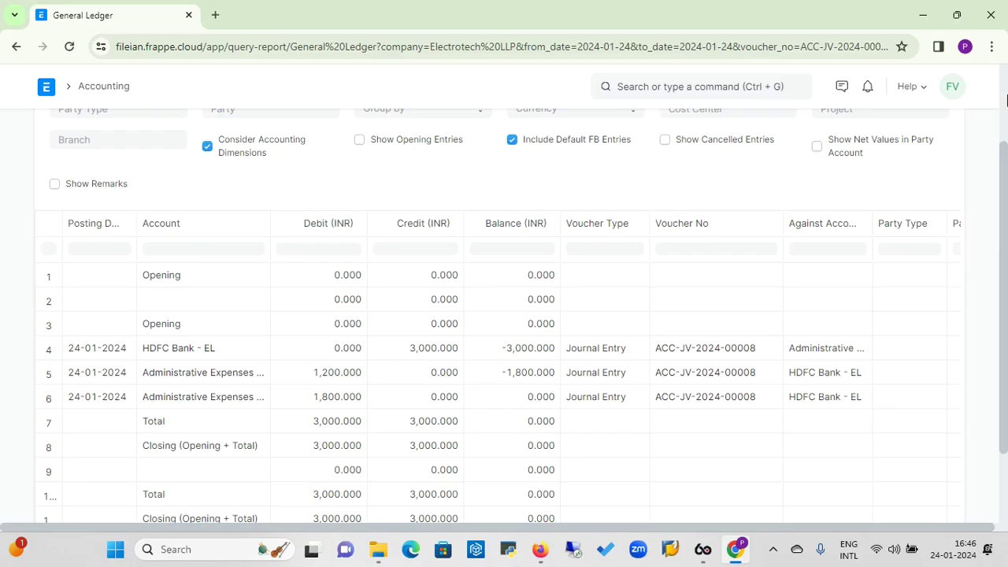
{"action": "scroll", "coordinate": [622, 96], "scroll_direction": "up", "scroll_amount": 2}
Step: Search for "charts" and open the Chart of Accounts
{"action": "left_click", "coordinate": [628, 83]}
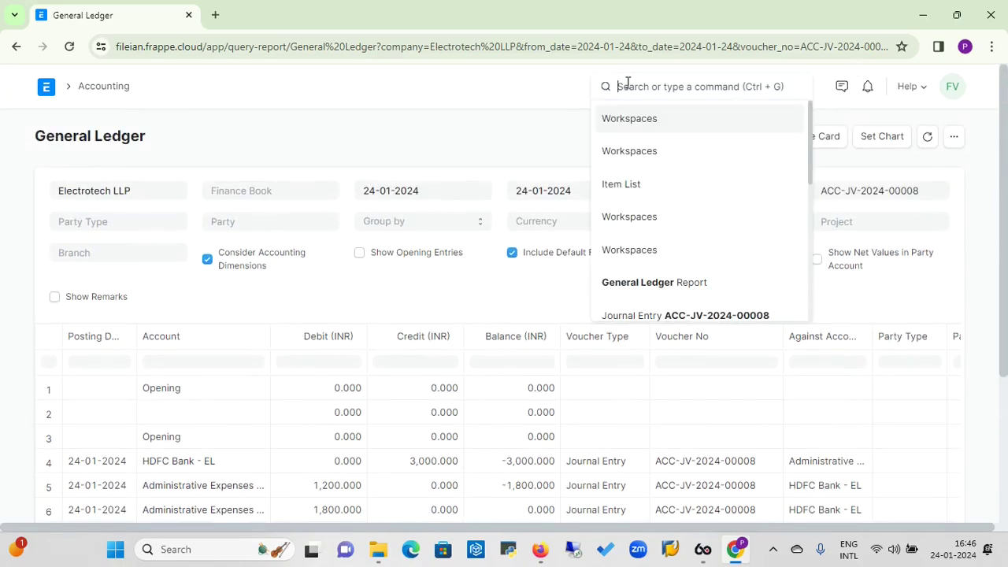
{"action": "type", "text": "charts"}
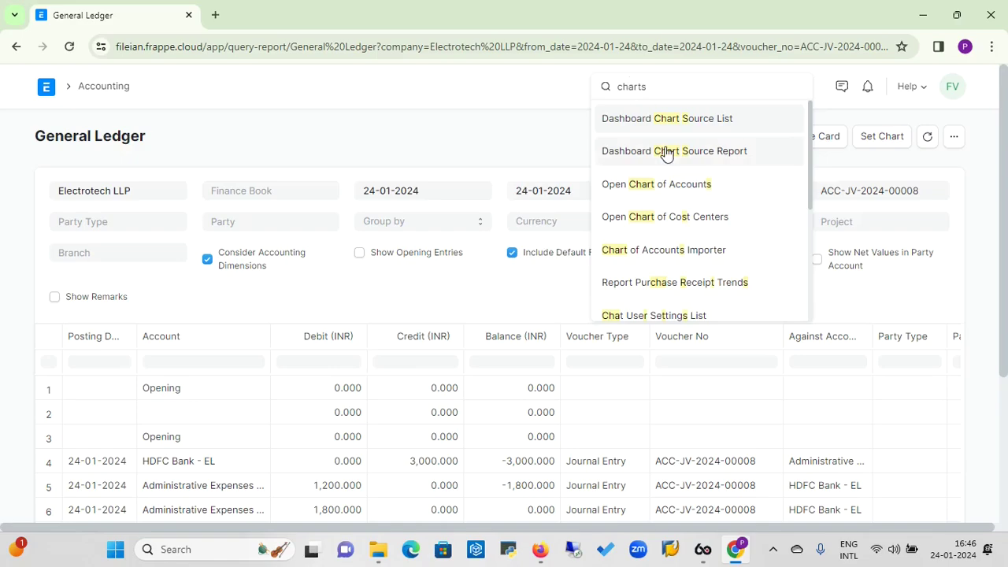
{"action": "left_click", "coordinate": [654, 187]}
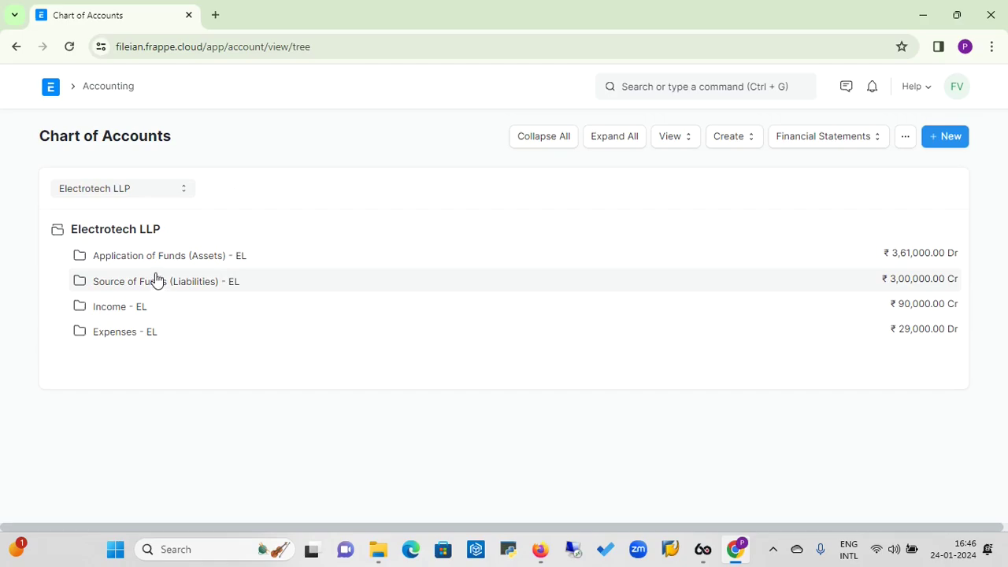
Step: Expand Expenses - EL down to Indirect Expenses - EL and view the ledger of Administrative Expenses - EL
{"action": "left_click", "coordinate": [114, 333]}
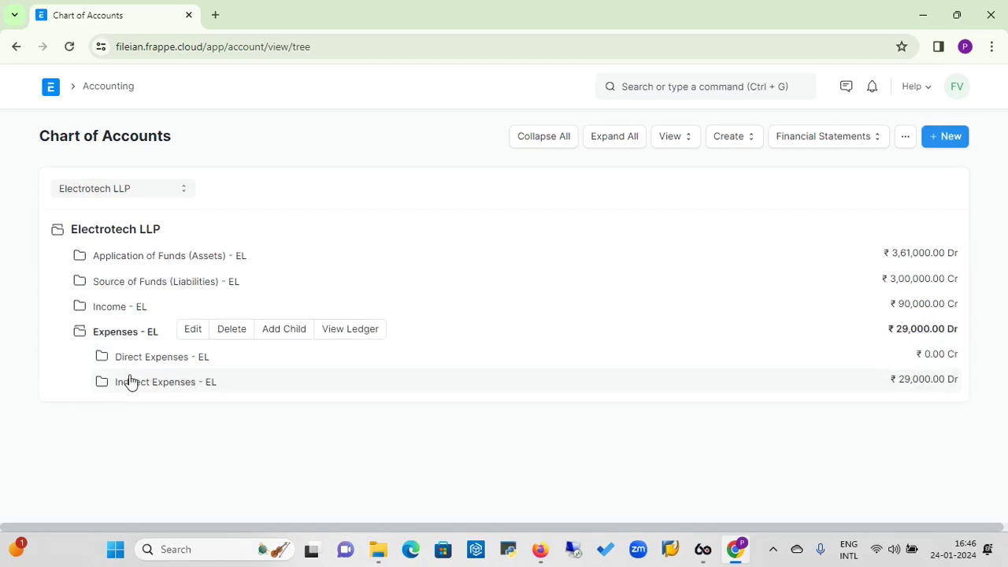
{"action": "left_click", "coordinate": [132, 385]}
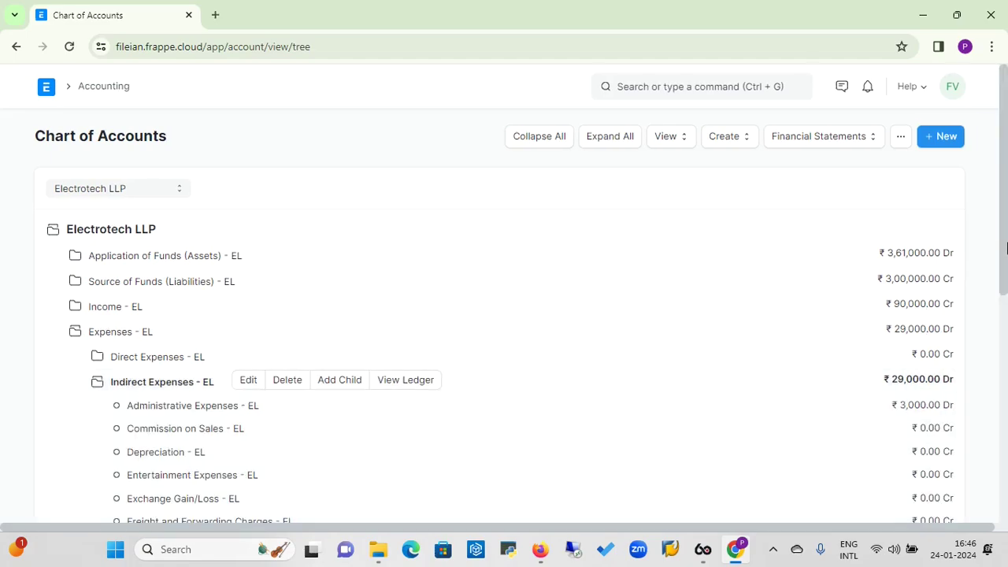
{"action": "right_click", "coordinate": [1007, 249]}
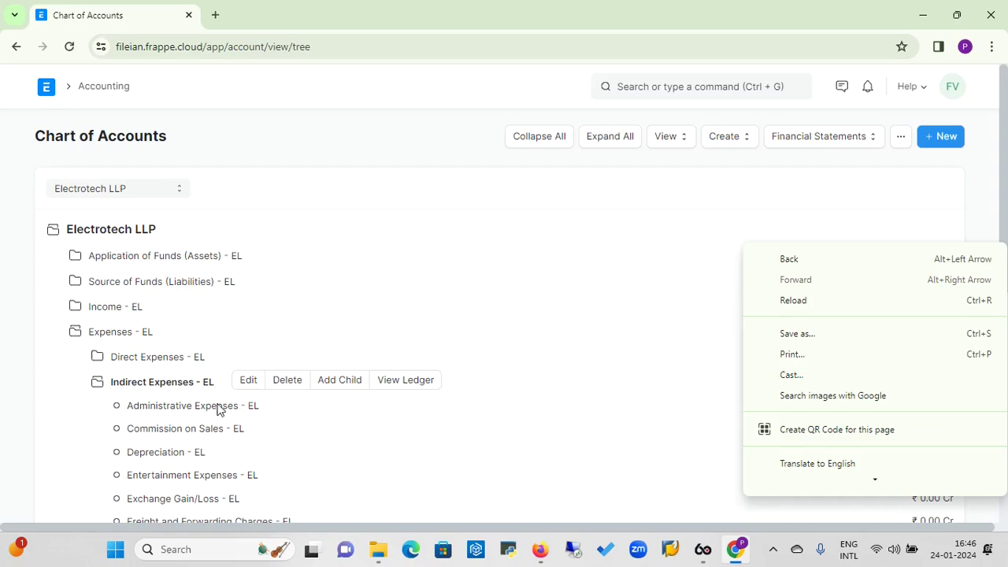
{"action": "left_click", "coordinate": [511, 420]}
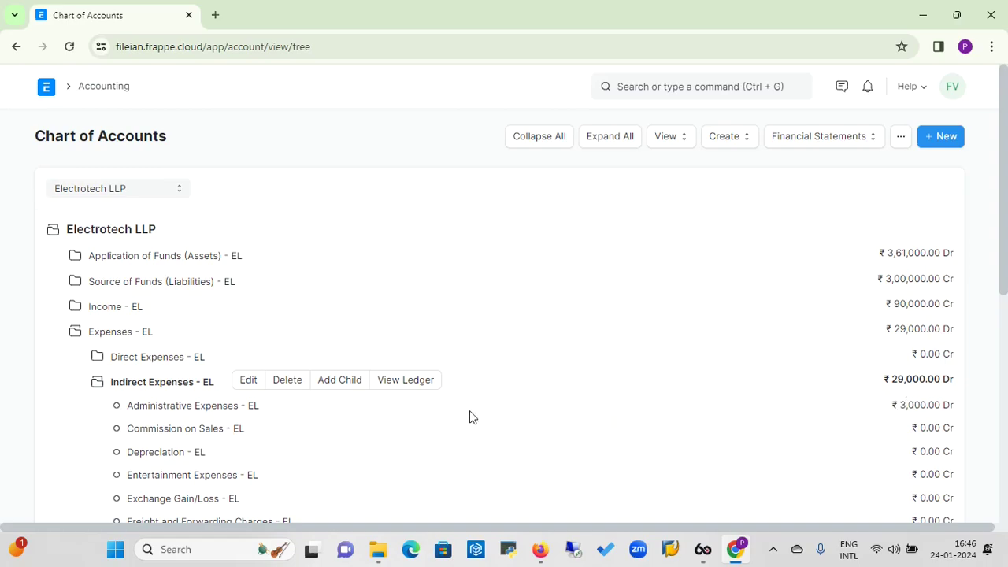
{"action": "left_click", "coordinate": [168, 408]}
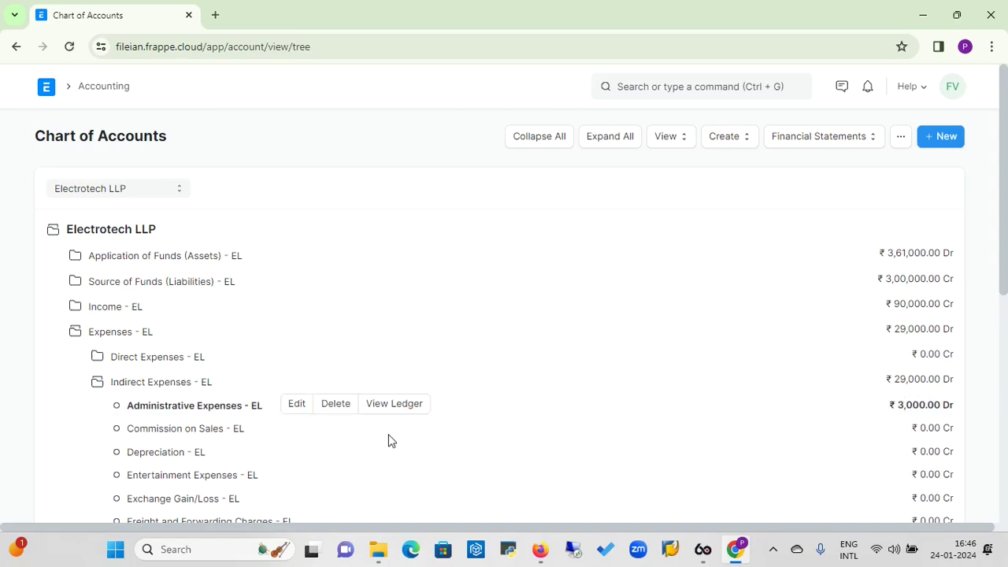
{"action": "left_click", "coordinate": [407, 404]}
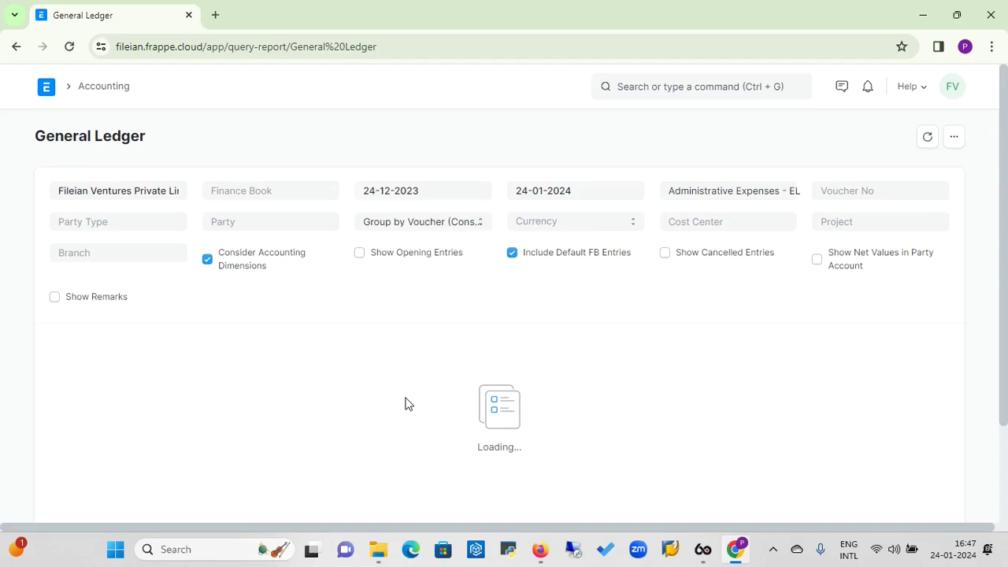
Step: Change the General Ledger's company filter to Electrotech LLP and review the administrative expense postings
{"action": "left_click", "coordinate": [177, 191]}
{"action": "key", "text": "BackSpace"}
{"action": "key", "text": "BackSpace"}
{"action": "key", "text": "BackSpace"}
{"action": "key", "text": "BackSpace"}
{"action": "key", "text": "BackSpace"}
{"action": "key", "text": "BackSpace"}
{"action": "key", "text": "BackSpace"}
{"action": "key", "text": "BackSpace"}
{"action": "key", "text": "BackSpace"}
{"action": "key", "text": "BackSpace"}
{"action": "key", "text": "BackSpace"}
{"action": "key", "text": "BackSpace"}
{"action": "key", "text": "BackSpace"}
{"action": "key", "text": "BackSpace"}
{"action": "key", "text": "BackSpace"}
{"action": "key", "text": "BackSpace"}
{"action": "key", "text": "BackSpace"}
{"action": "key", "text": "BackSpace"}
{"action": "key", "text": "BackSpace"}
{"action": "key", "text": "BackSpace"}
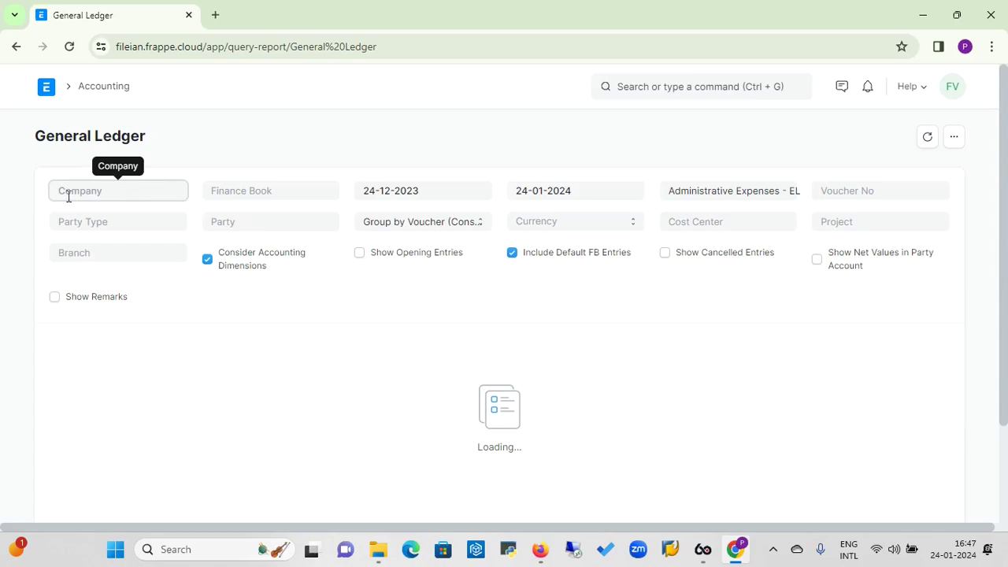
{"action": "left_click", "coordinate": [31, 198]}
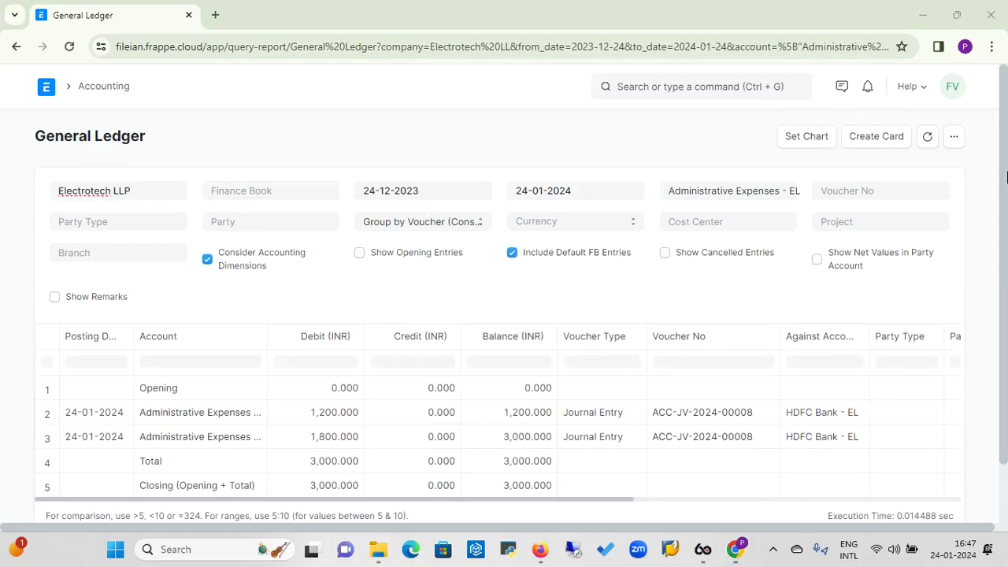
{"action": "scroll", "coordinate": [1003, 184], "scroll_direction": "down", "scroll_amount": 1}
{"action": "left_click_drag", "start_coordinate": [1004, 184], "coordinate": [1006, 150]}
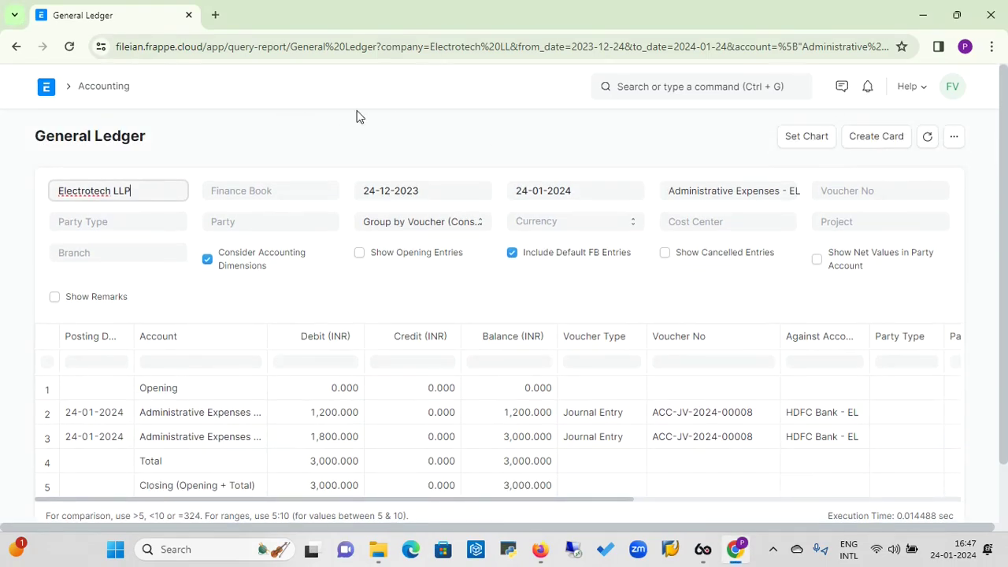
Step: Search for "chart" and open the Chart of Accounts
{"action": "left_click", "coordinate": [667, 86]}
{"action": "type", "text": "ch"}
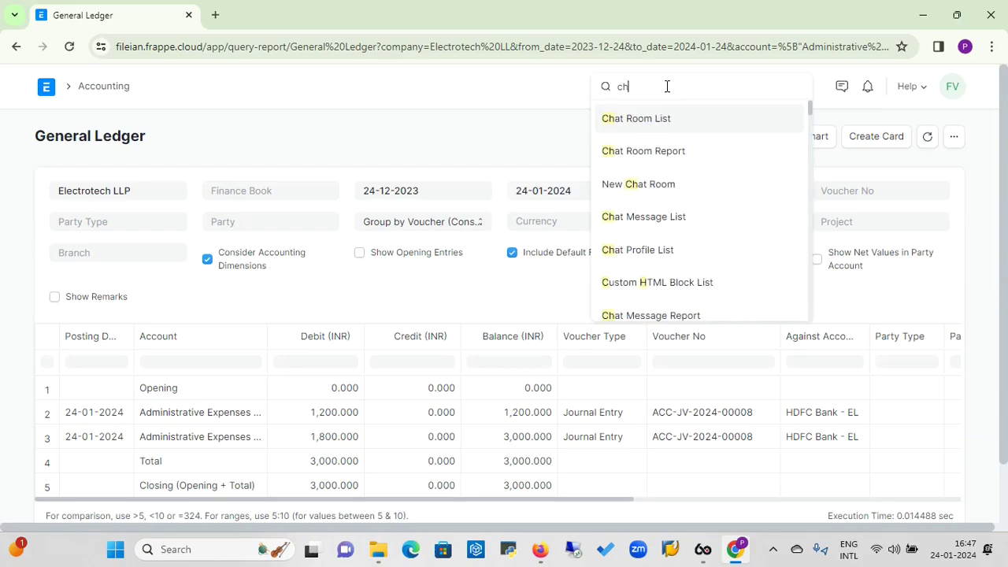
{"action": "type", "text": "aets"}
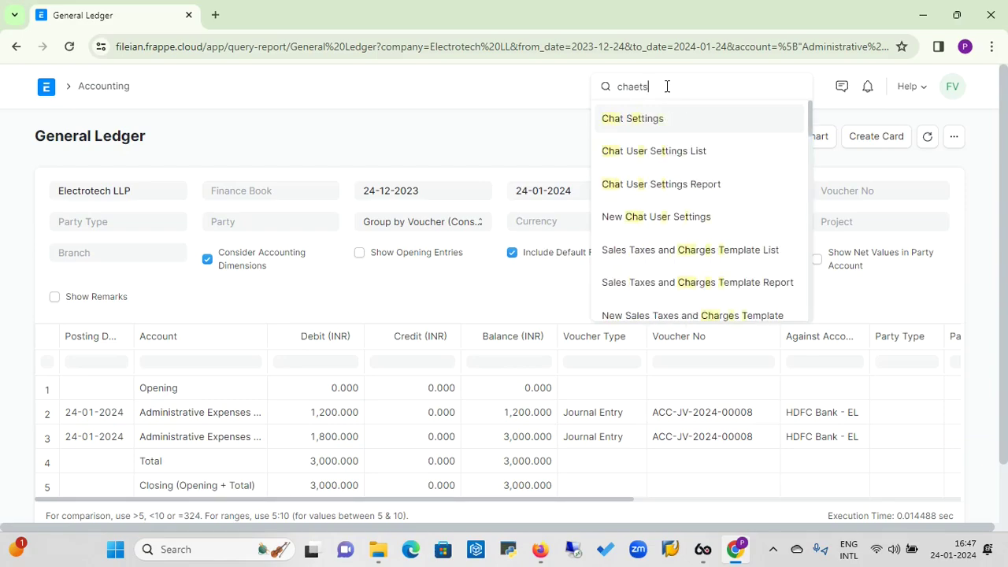
{"action": "key", "text": "BackSpace"}
{"action": "key", "text": "BackSpace"}
{"action": "key", "text": "BackSpace"}
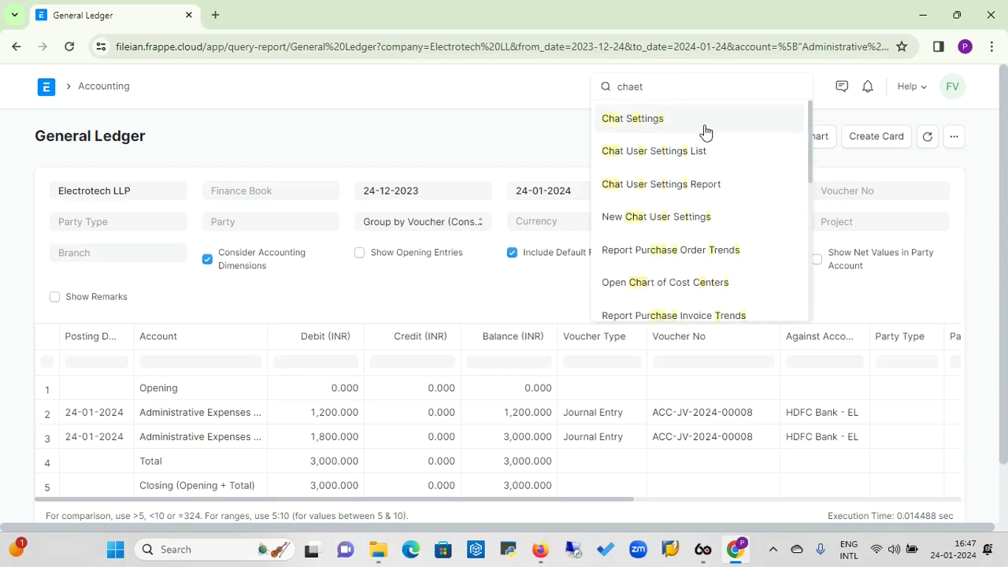
{"action": "type", "text": "rt"}
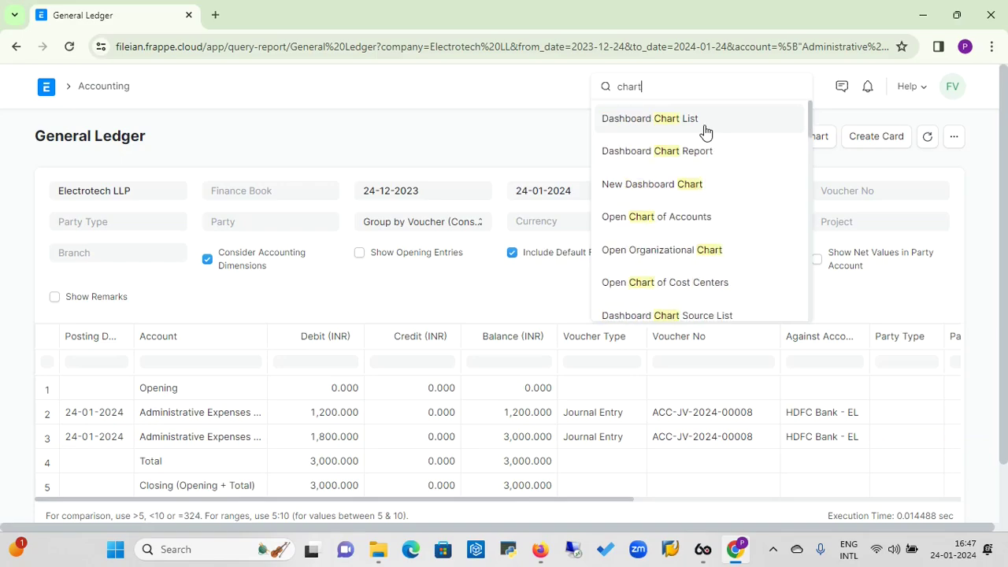
{"action": "left_click", "coordinate": [650, 228]}
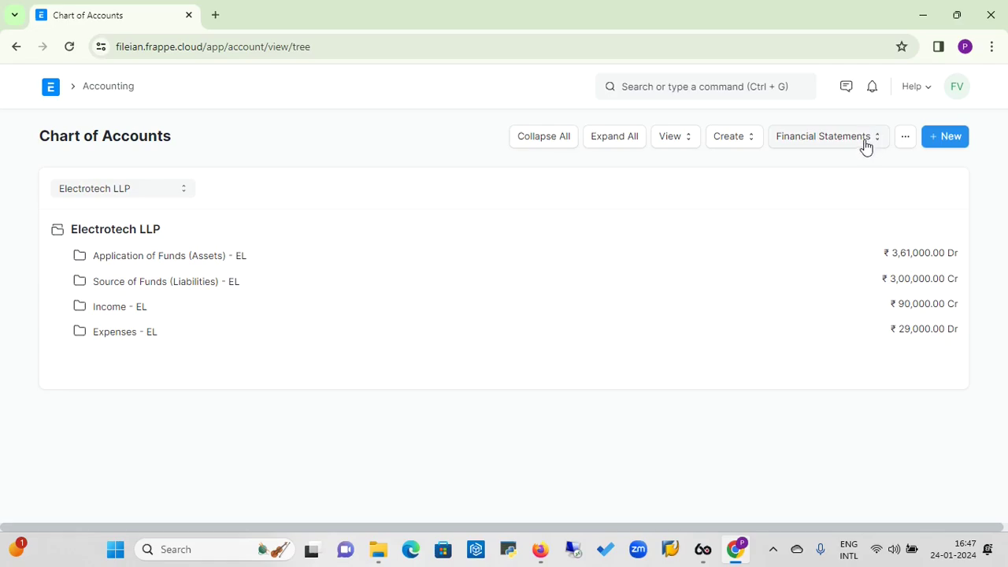
Step: Open the Profit and Loss Statement and filter it by the cost center Online Laptop Sale - EL to review its figures
{"action": "left_click", "coordinate": [864, 147]}
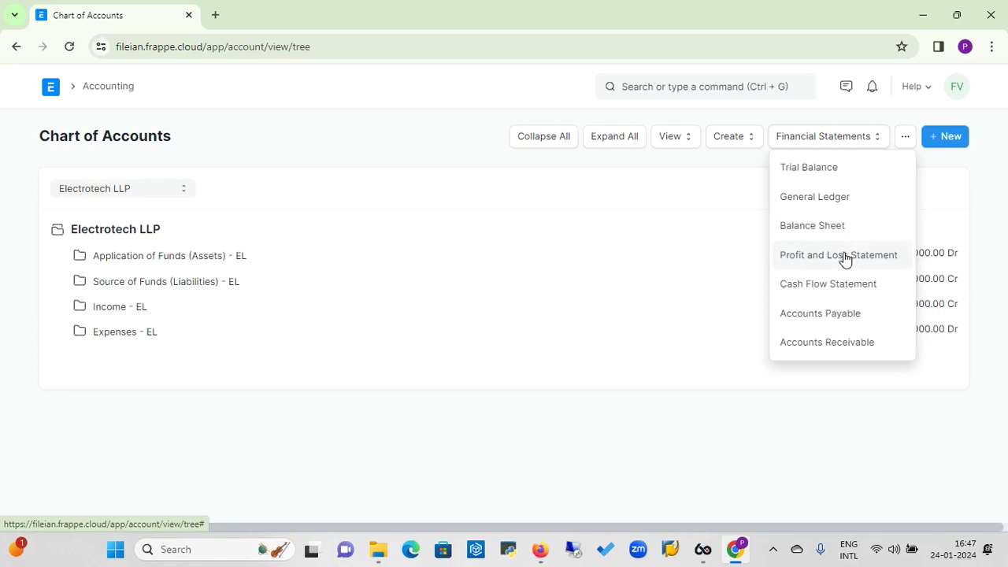
{"action": "left_click", "coordinate": [843, 256]}
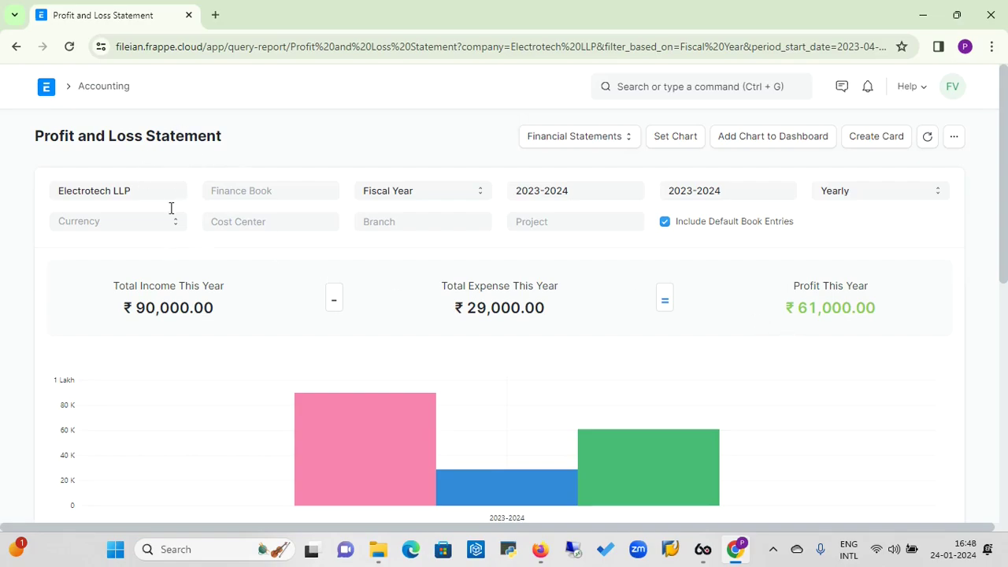
{"action": "left_click", "coordinate": [285, 226]}
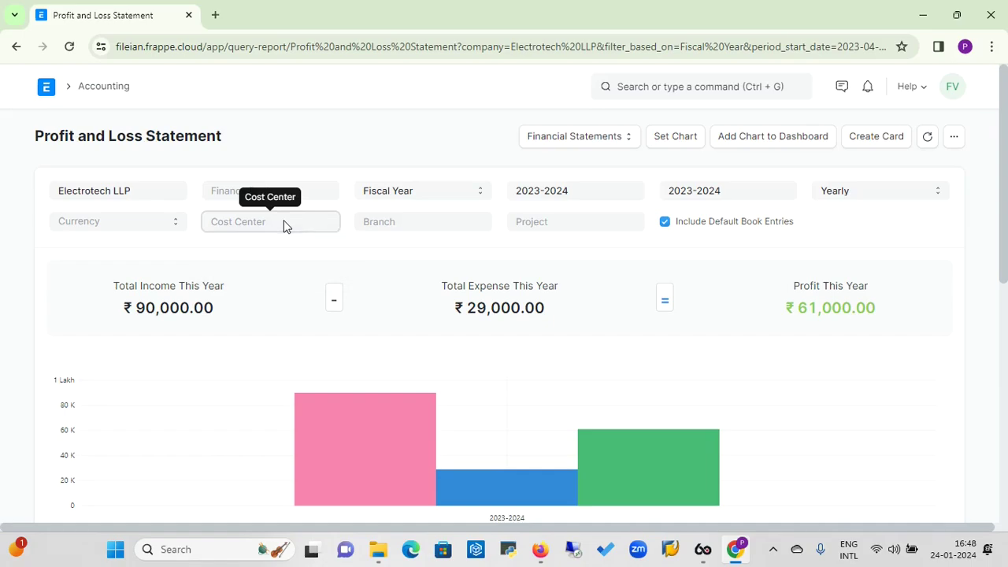
{"action": "left_click", "coordinate": [285, 226]}
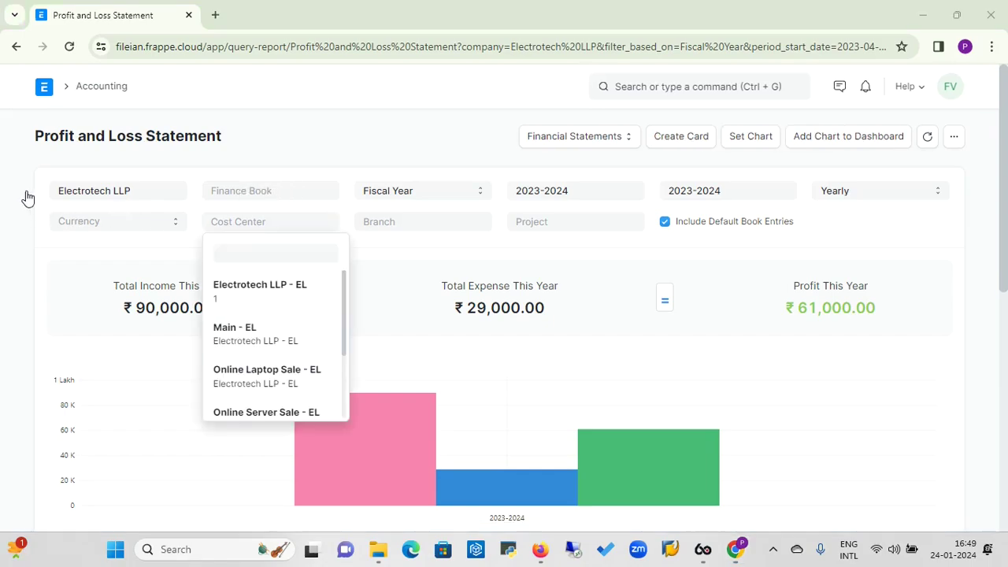
{"action": "left_click", "coordinate": [260, 378]}
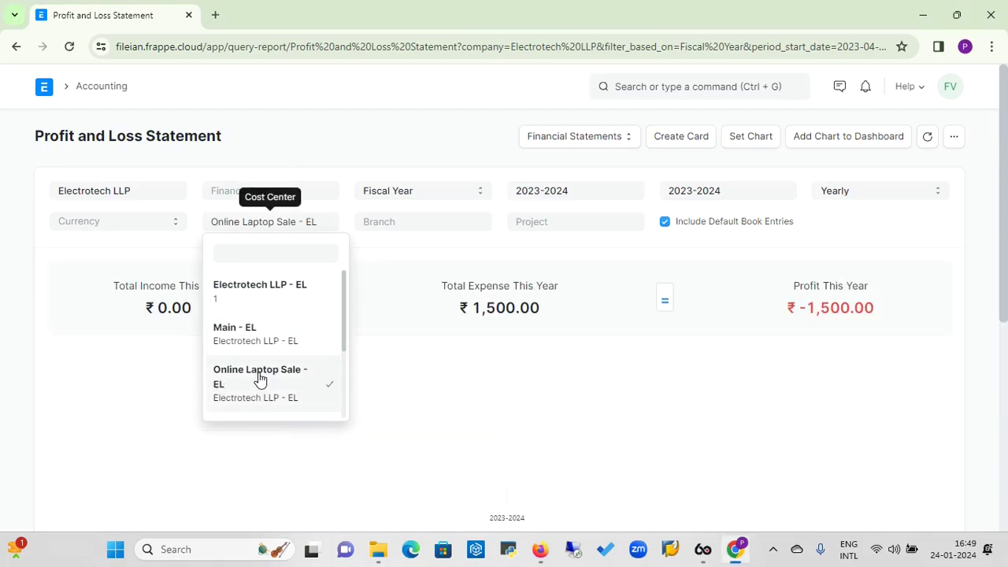
{"action": "left_click", "coordinate": [475, 255]}
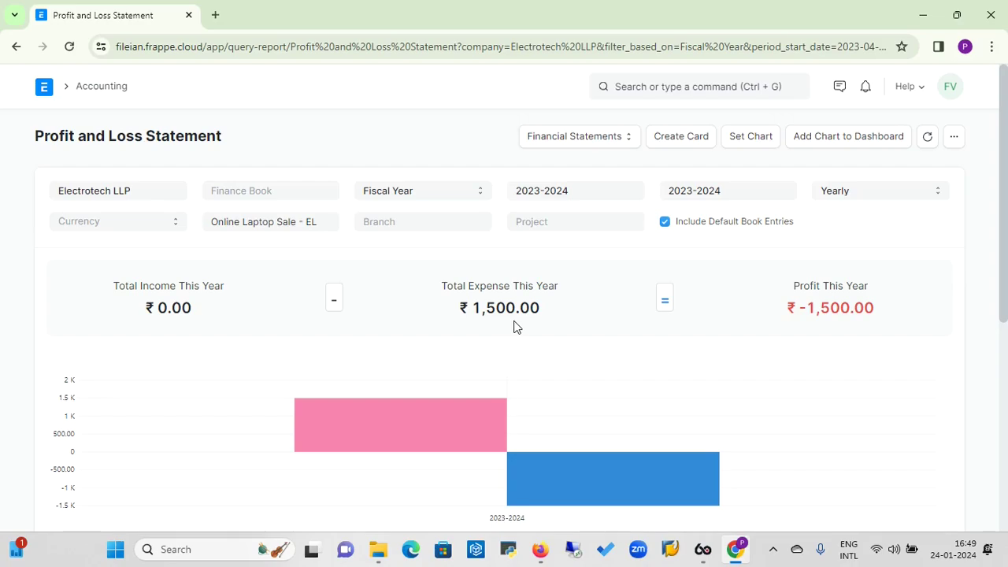
Step: Add Retail Laptop Sale - EL to the cost center filter of the Profit and Loss Statement
{"action": "left_click", "coordinate": [323, 231]}
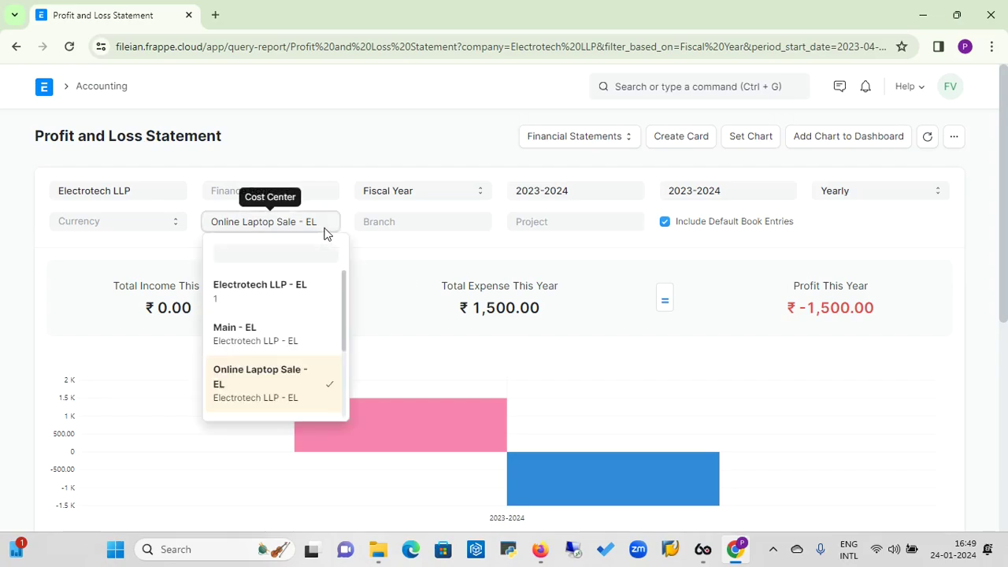
{"action": "left_click_drag", "start_coordinate": [344, 337], "coordinate": [341, 387]}
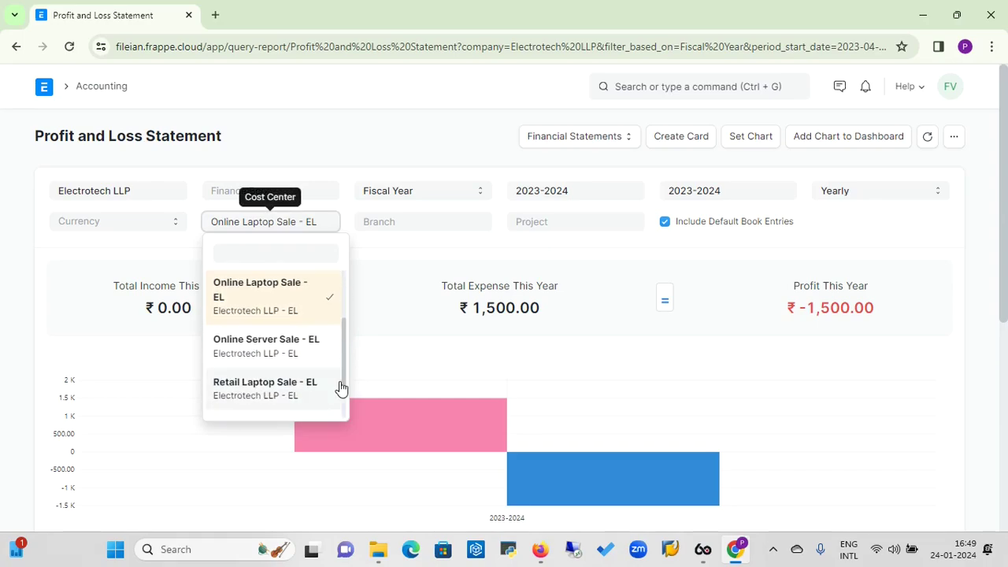
{"action": "left_click", "coordinate": [270, 386]}
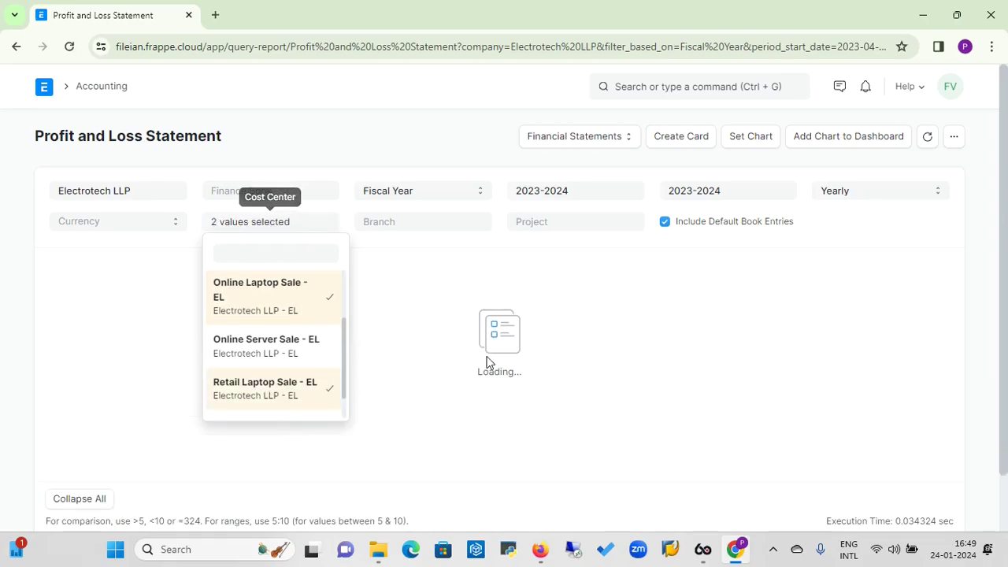
{"action": "left_click", "coordinate": [397, 268]}
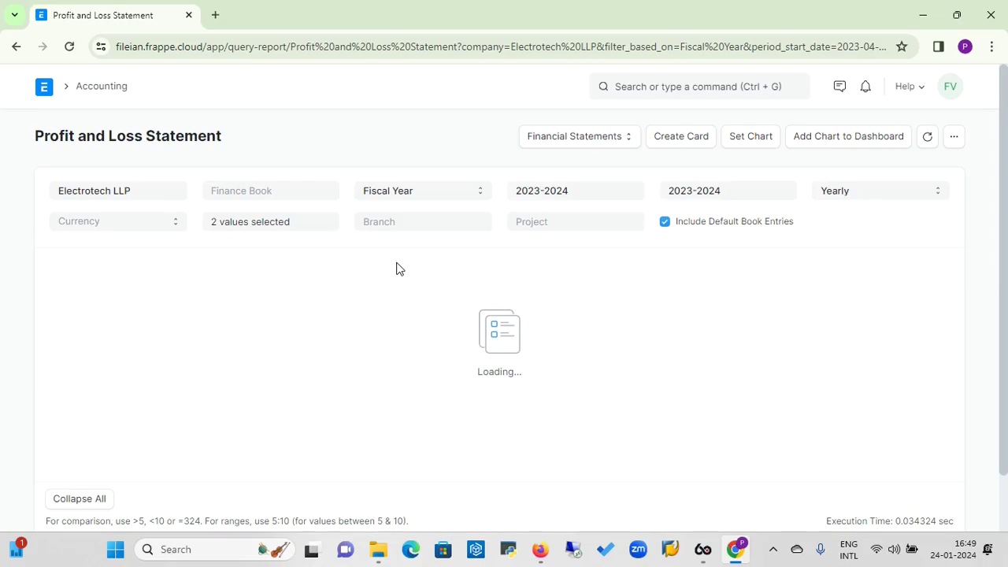
Step: Remove Online Laptop Sale - EL from the cost center filter, keep only Retail Laptop Sale - EL, and review its profit and loss
{"action": "left_click", "coordinate": [305, 223]}
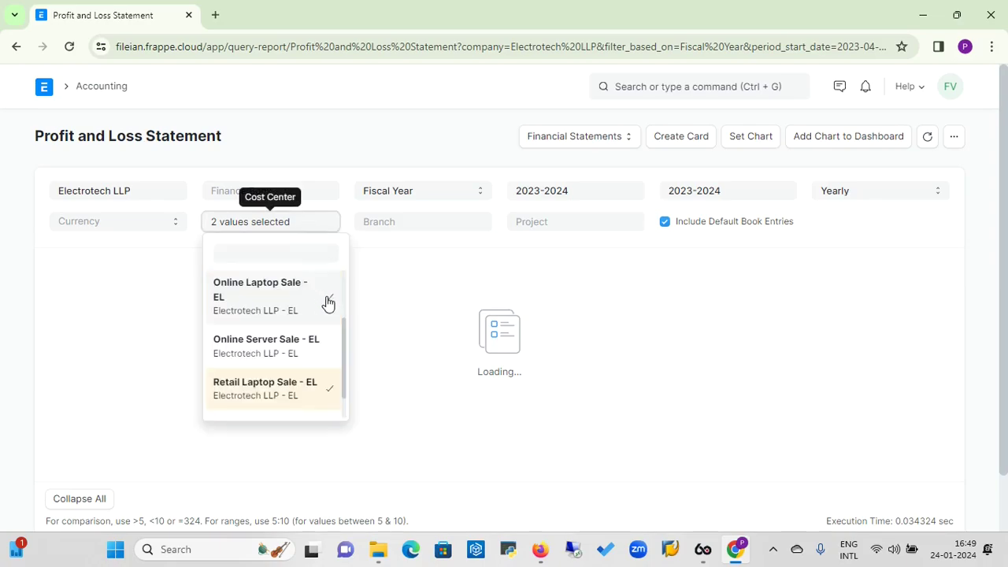
{"action": "left_click", "coordinate": [323, 301]}
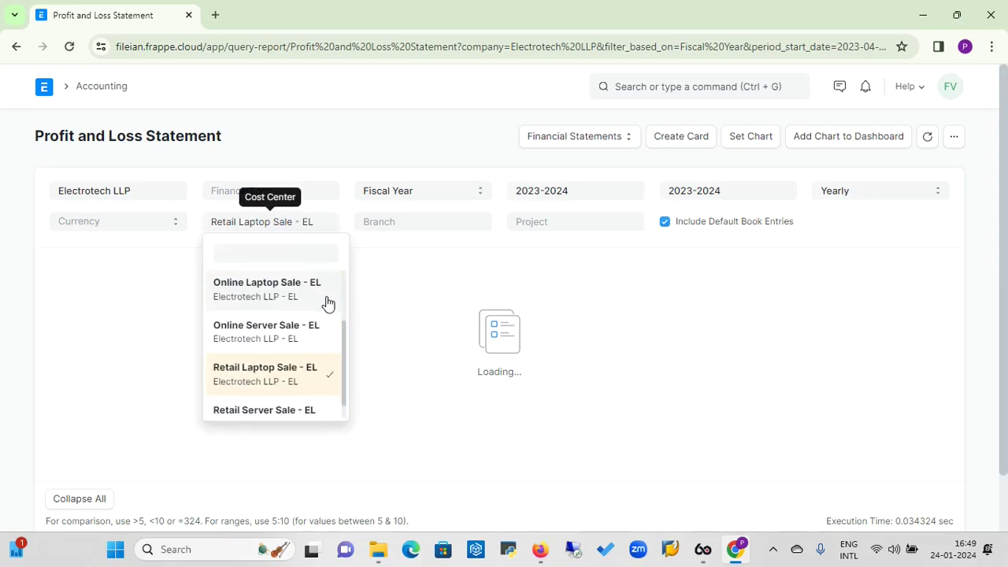
{"action": "left_click", "coordinate": [304, 383]}
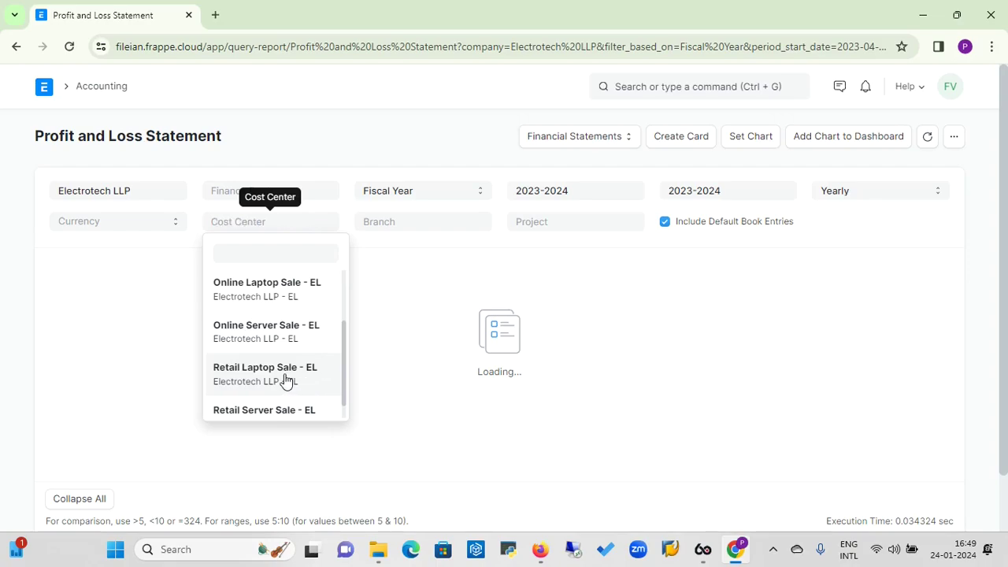
{"action": "double_click", "coordinate": [285, 377]}
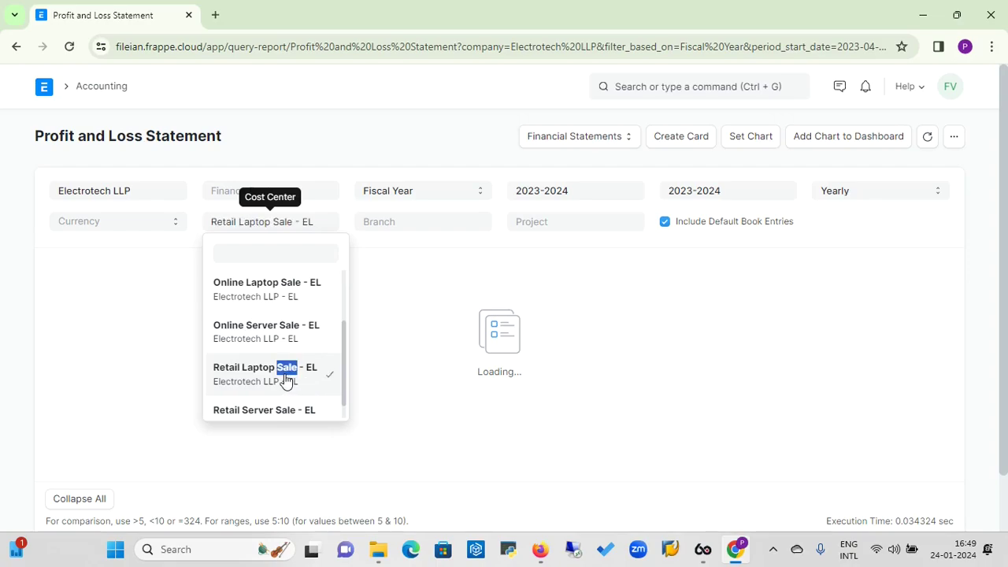
{"action": "left_click", "coordinate": [434, 270]}
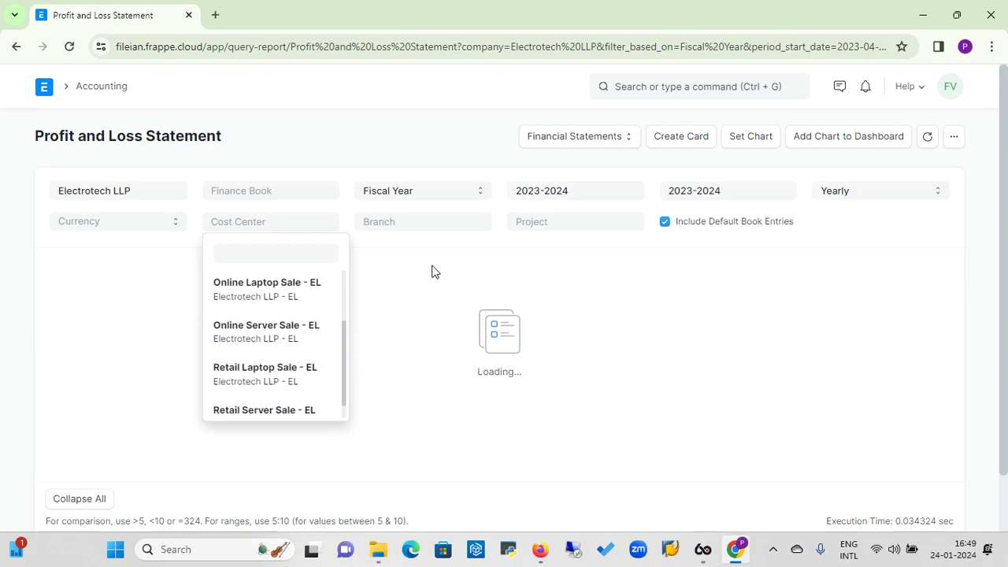
{"action": "left_click", "coordinate": [319, 226]}
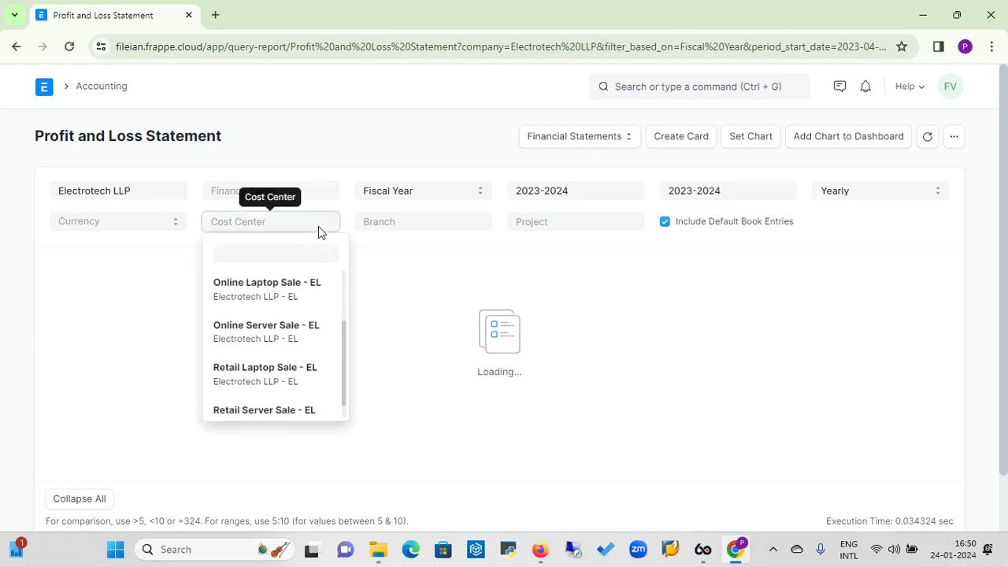
{"action": "left_click", "coordinate": [273, 382]}
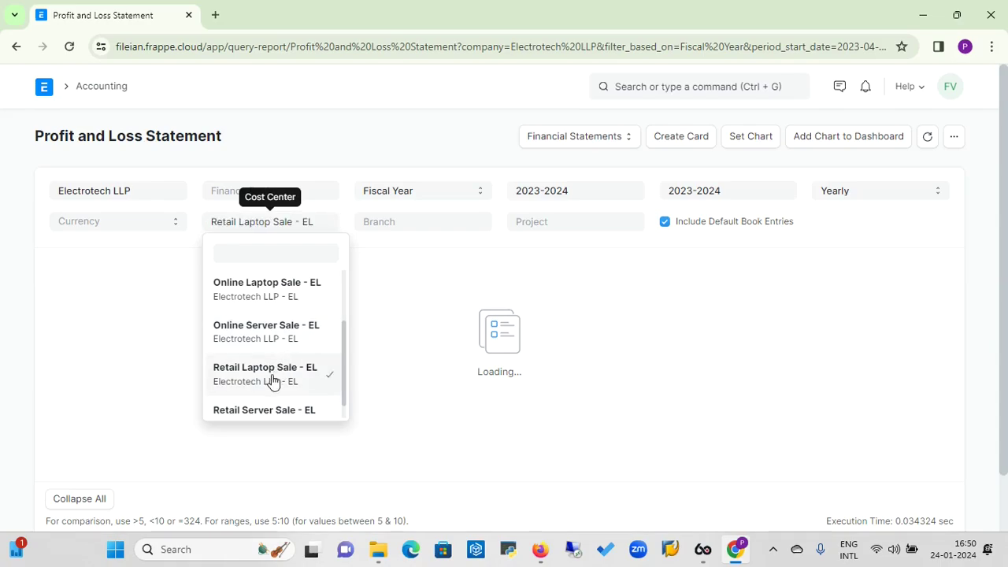
{"action": "left_click", "coordinate": [122, 332]}
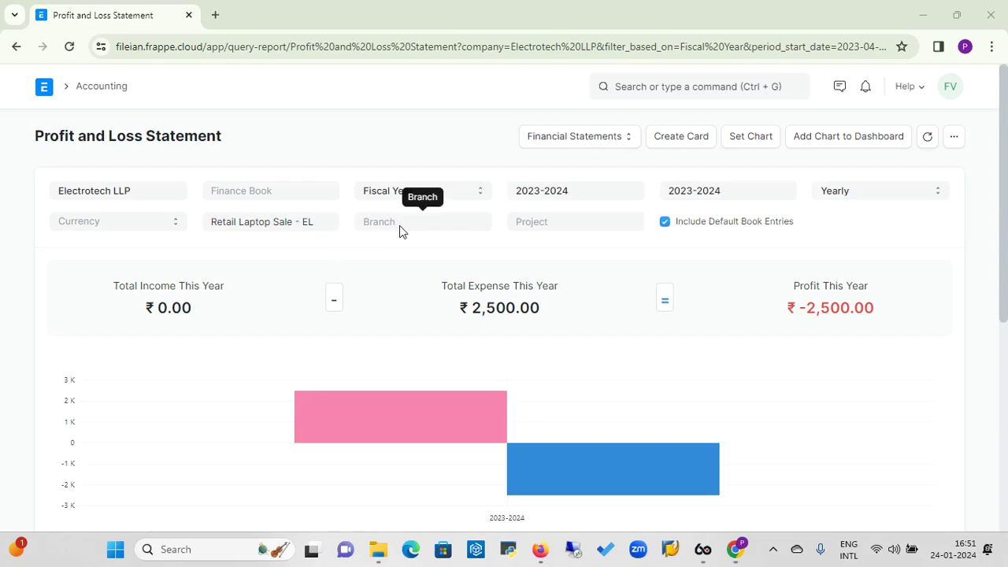
Step: Clear Retail Laptop Sale - EL from the cost center filter and check the options of the branch filter
{"action": "left_click", "coordinate": [321, 226]}
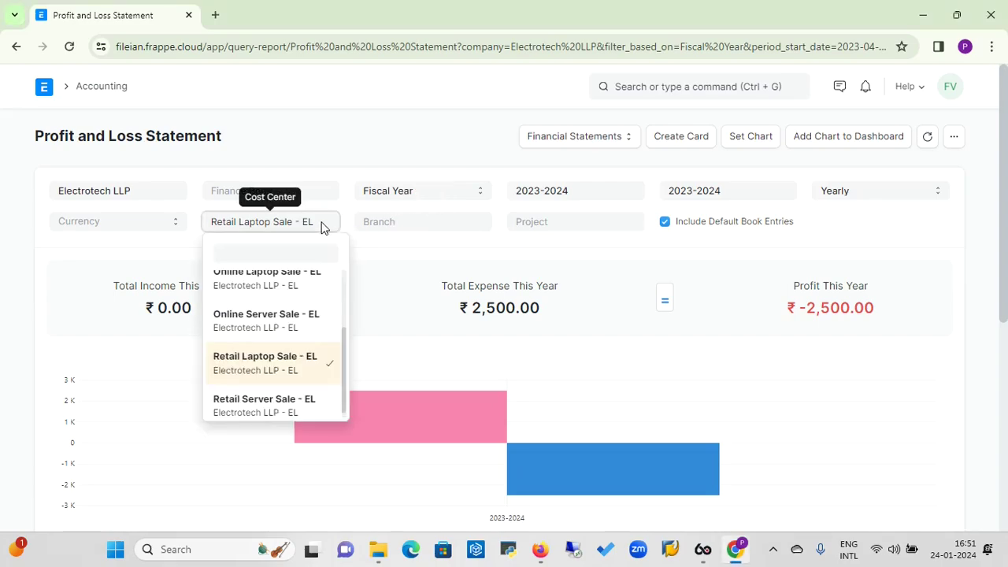
{"action": "left_click", "coordinate": [333, 369]}
{"action": "left_click", "coordinate": [435, 225]}
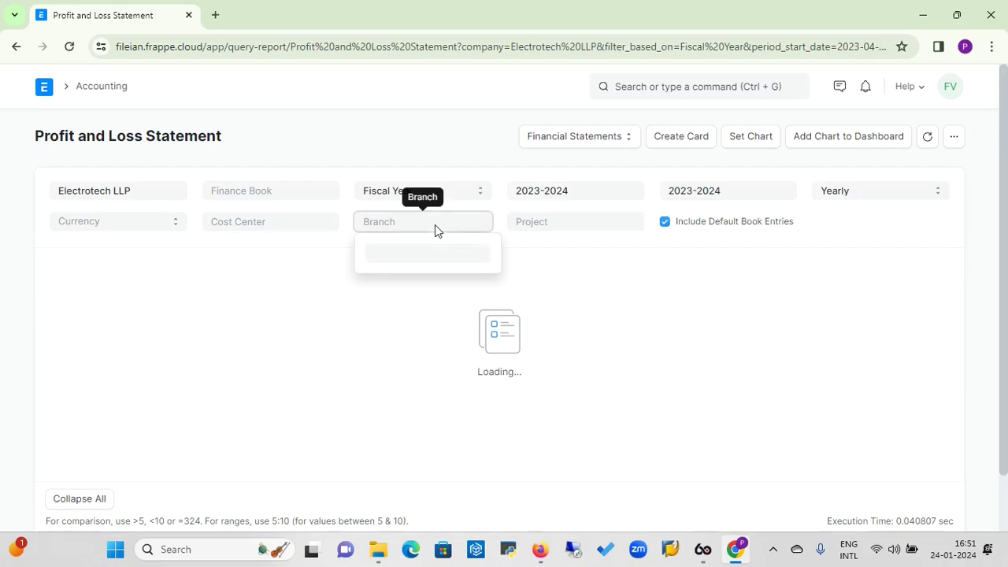
{"action": "left_click", "coordinate": [387, 223]}
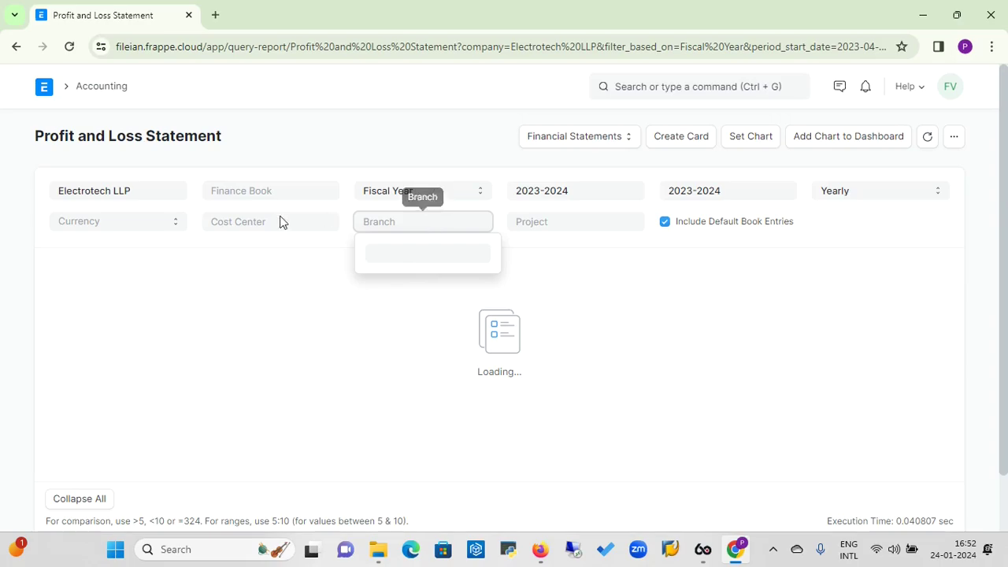
{"action": "left_click", "coordinate": [399, 151]}
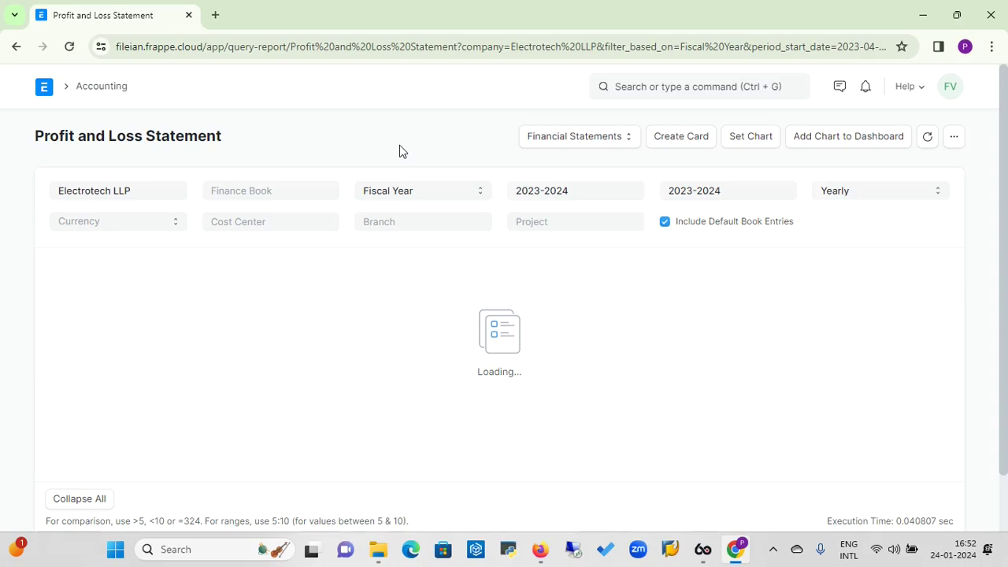